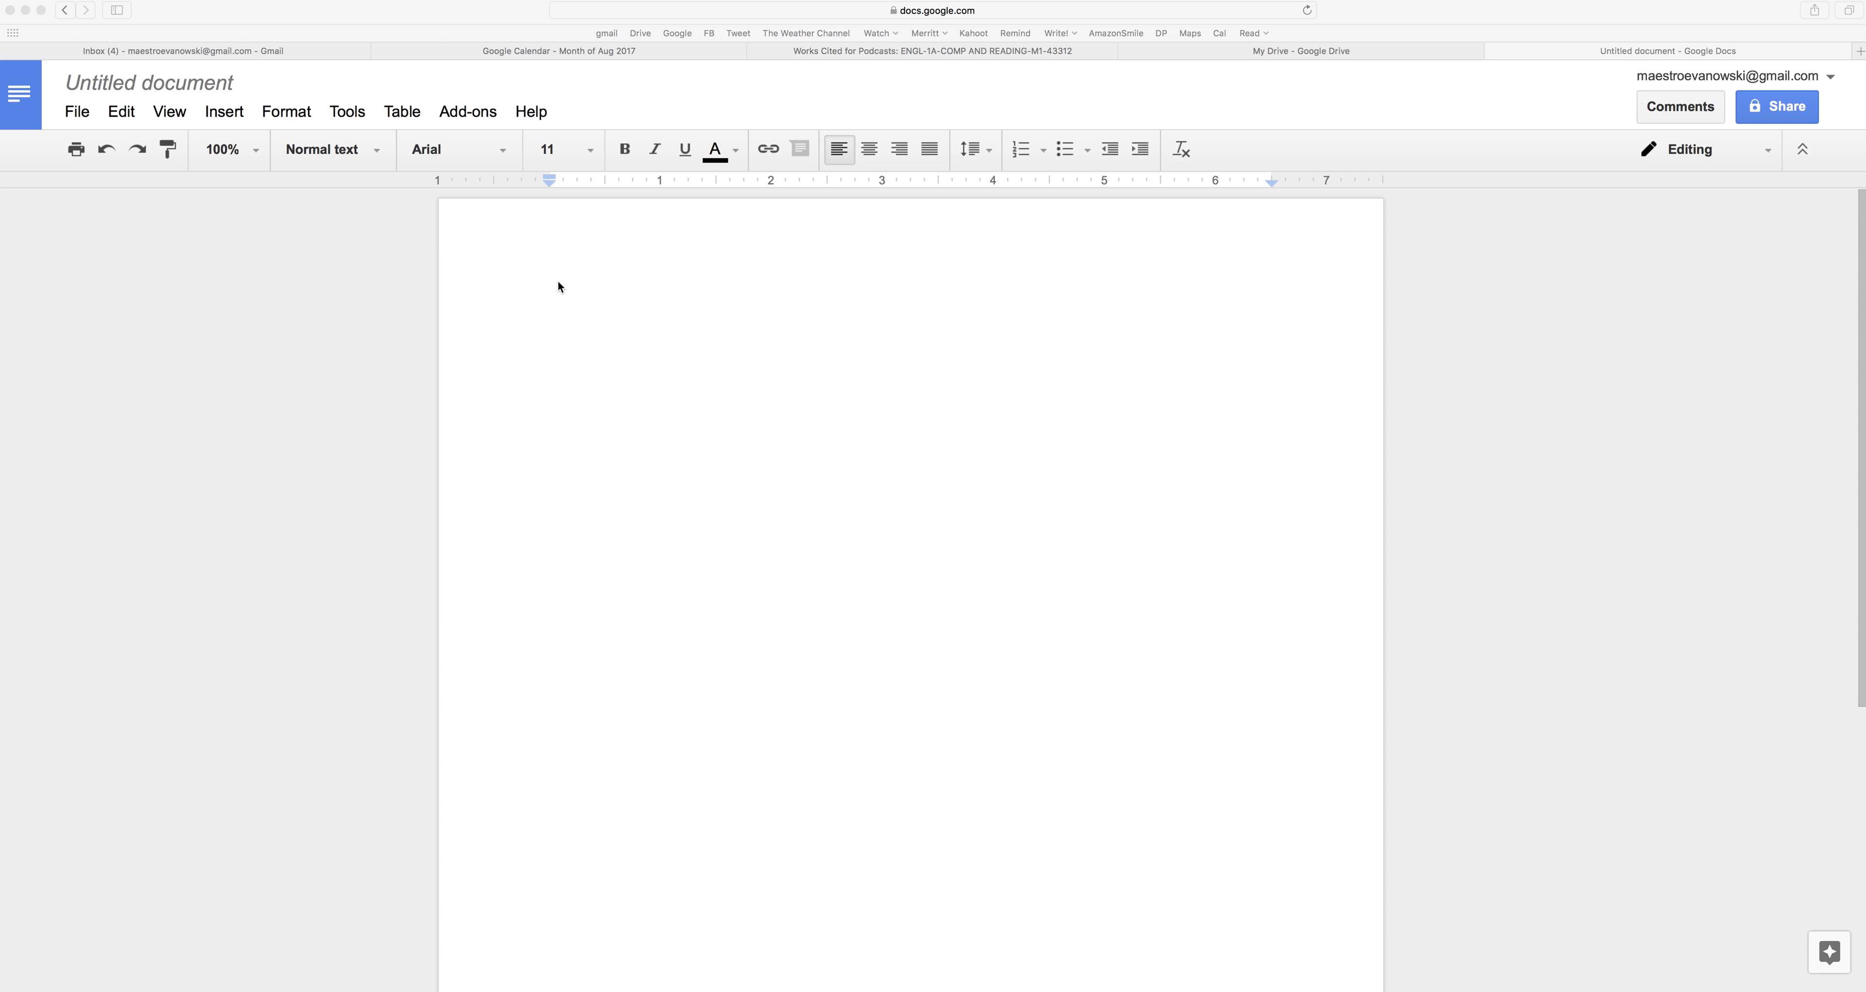
# Rename the document to 'engl143333ResponseLongDistance' followed by the student's name.
pyautogui.click(151, 85)
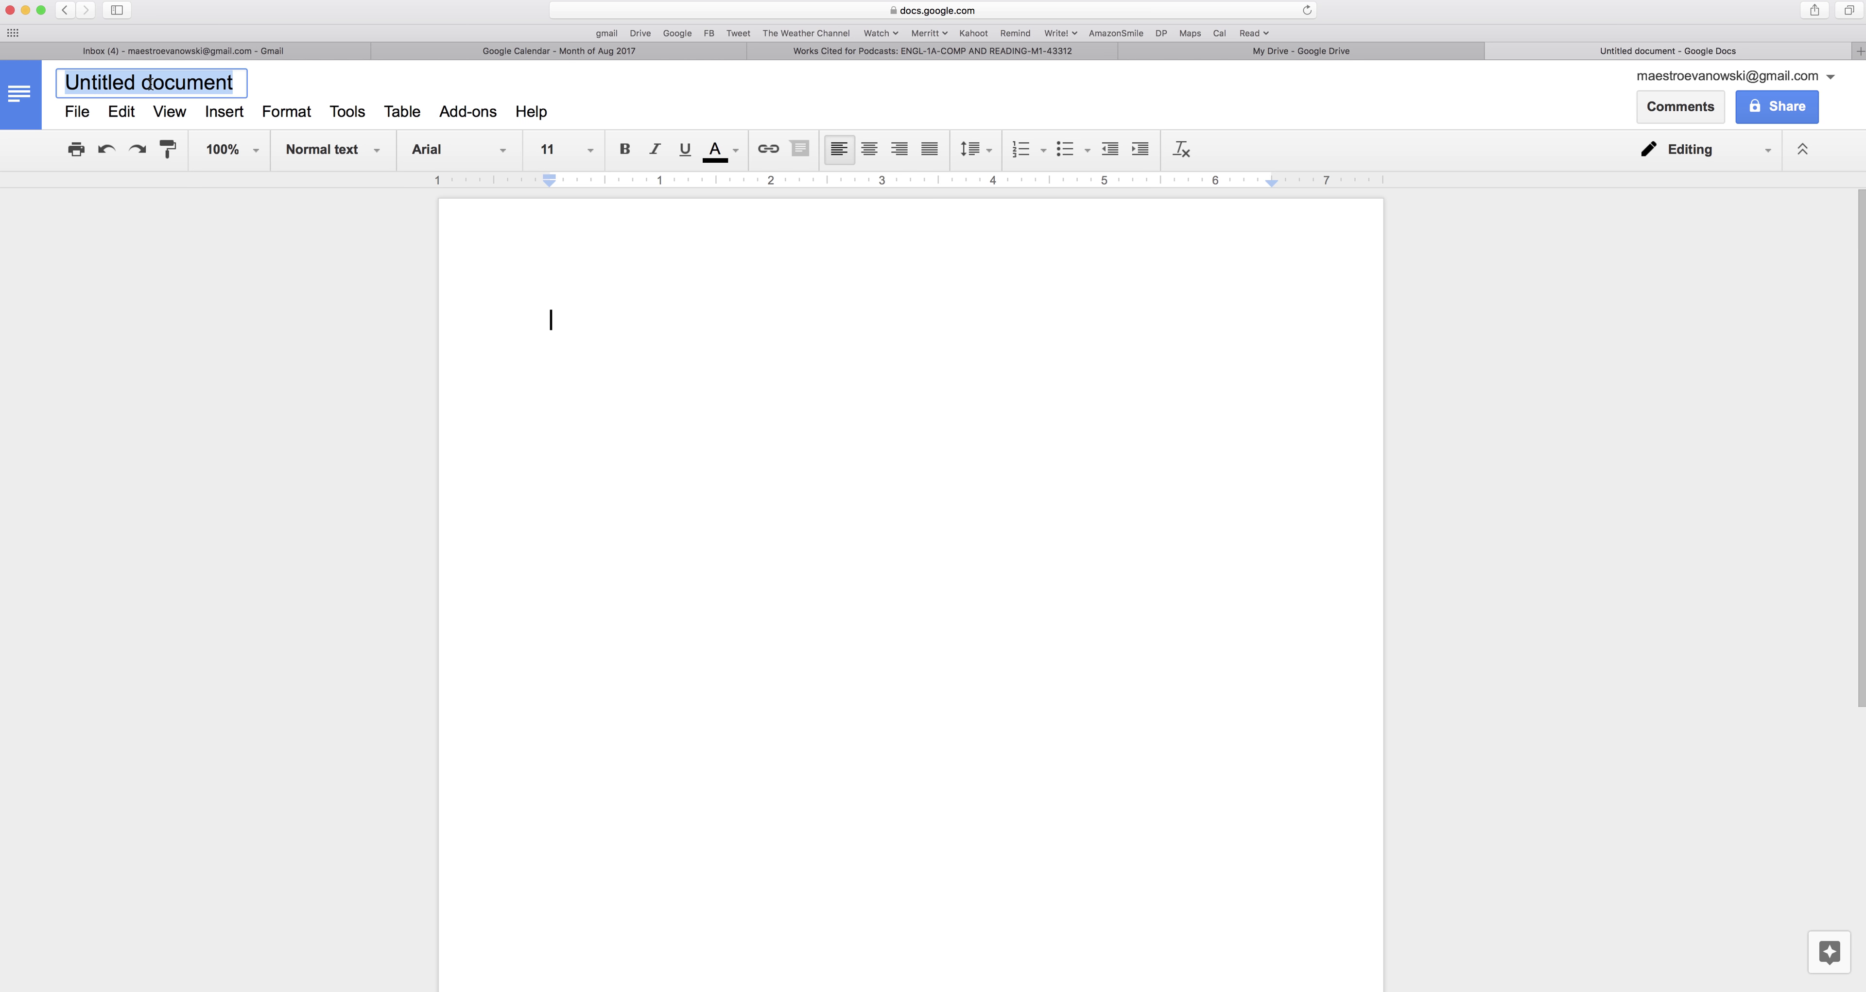
pyautogui.write('engl')
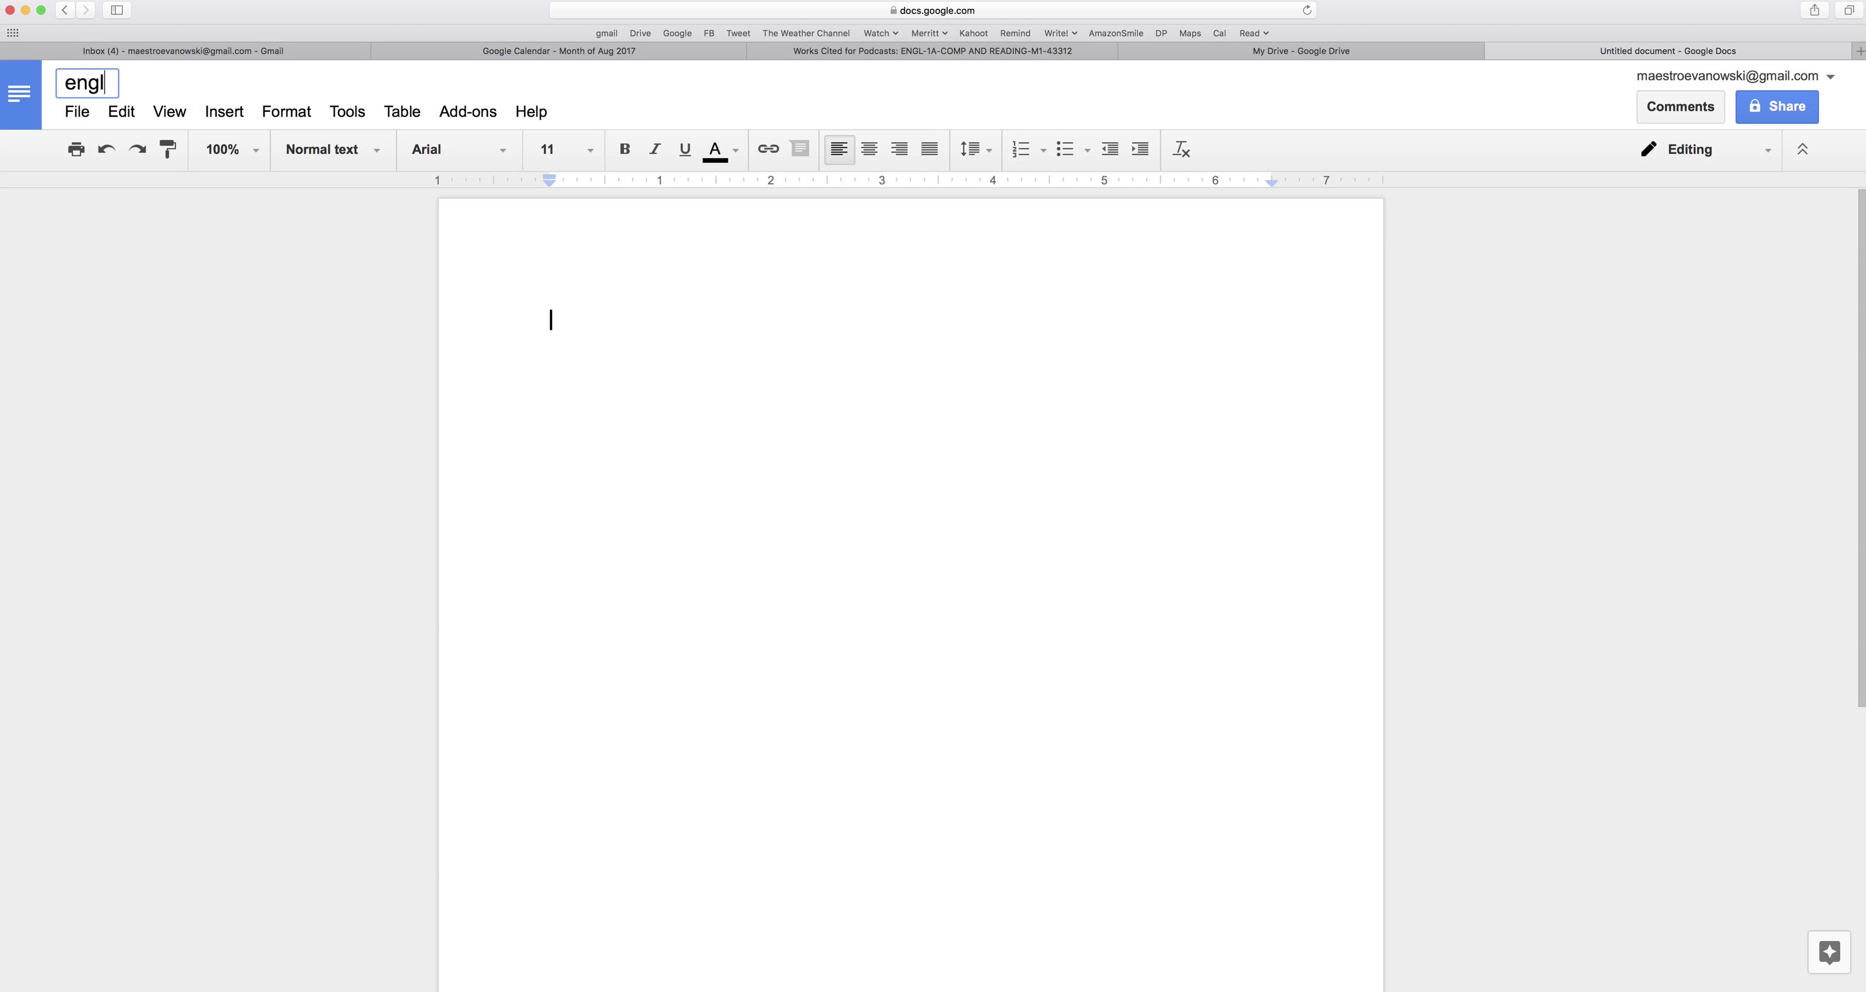
pyautogui.write('143333Re')
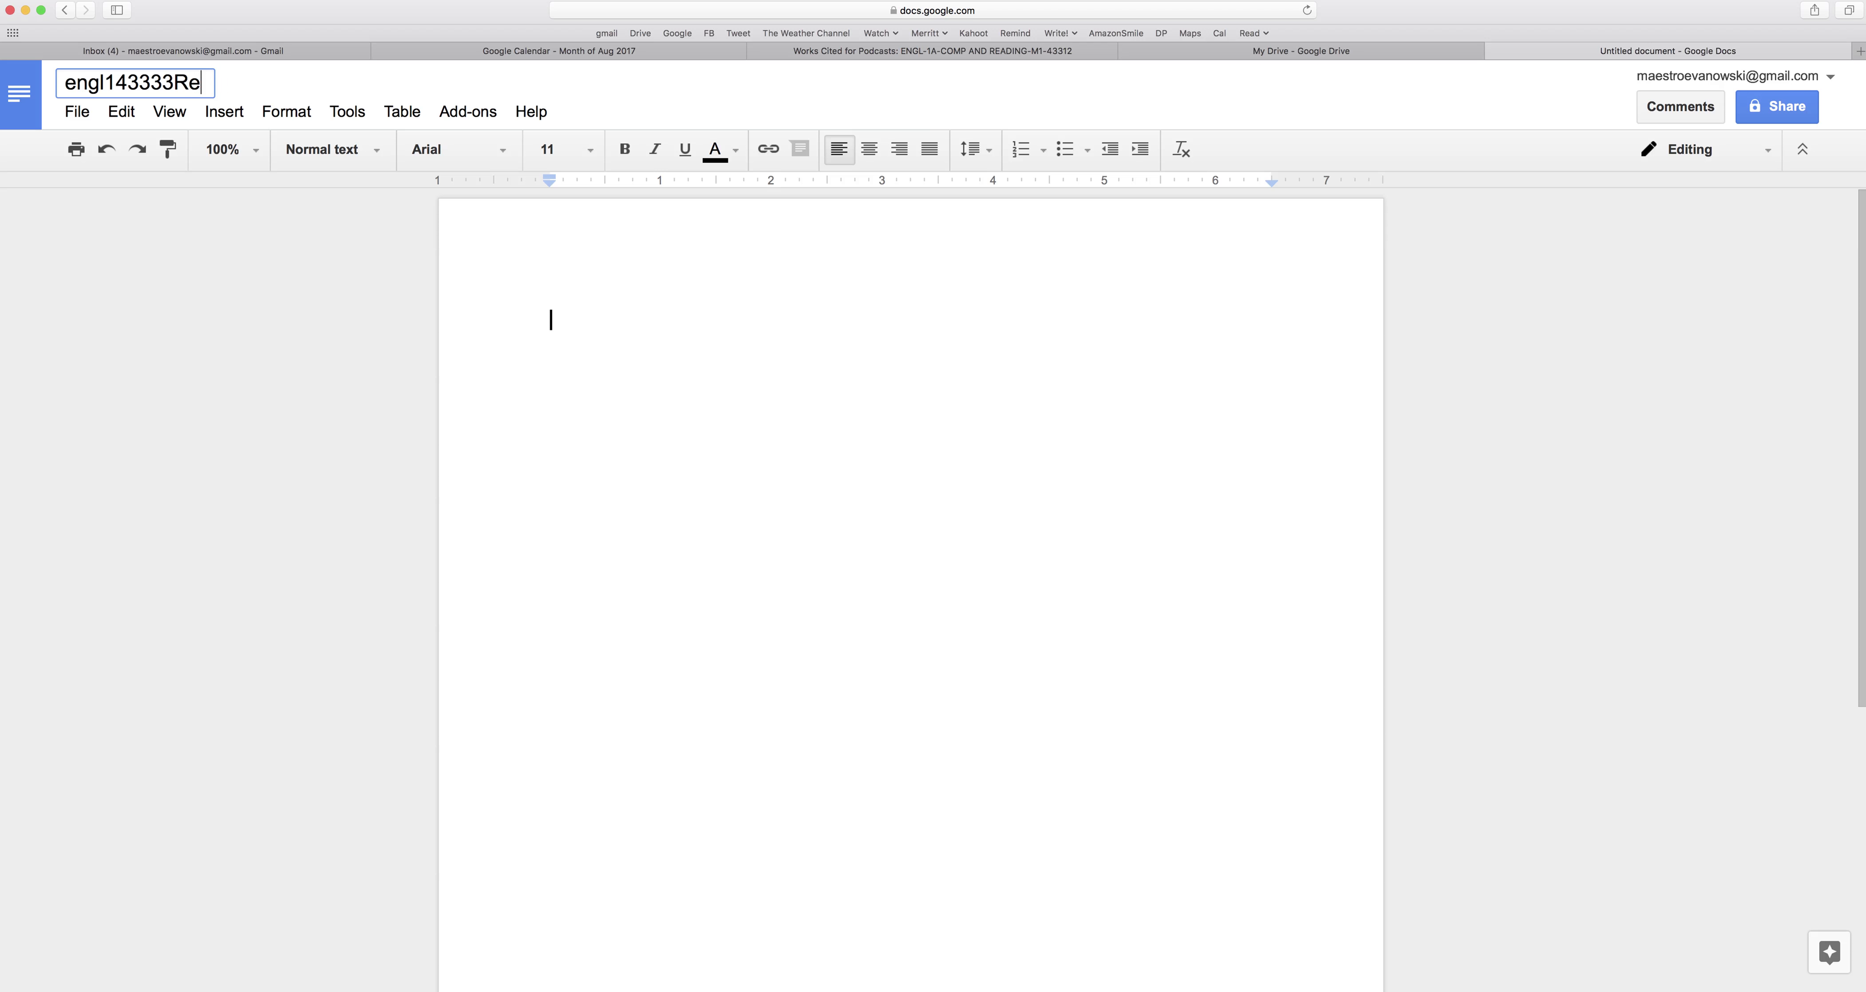
pyautogui.write('sponseLo')
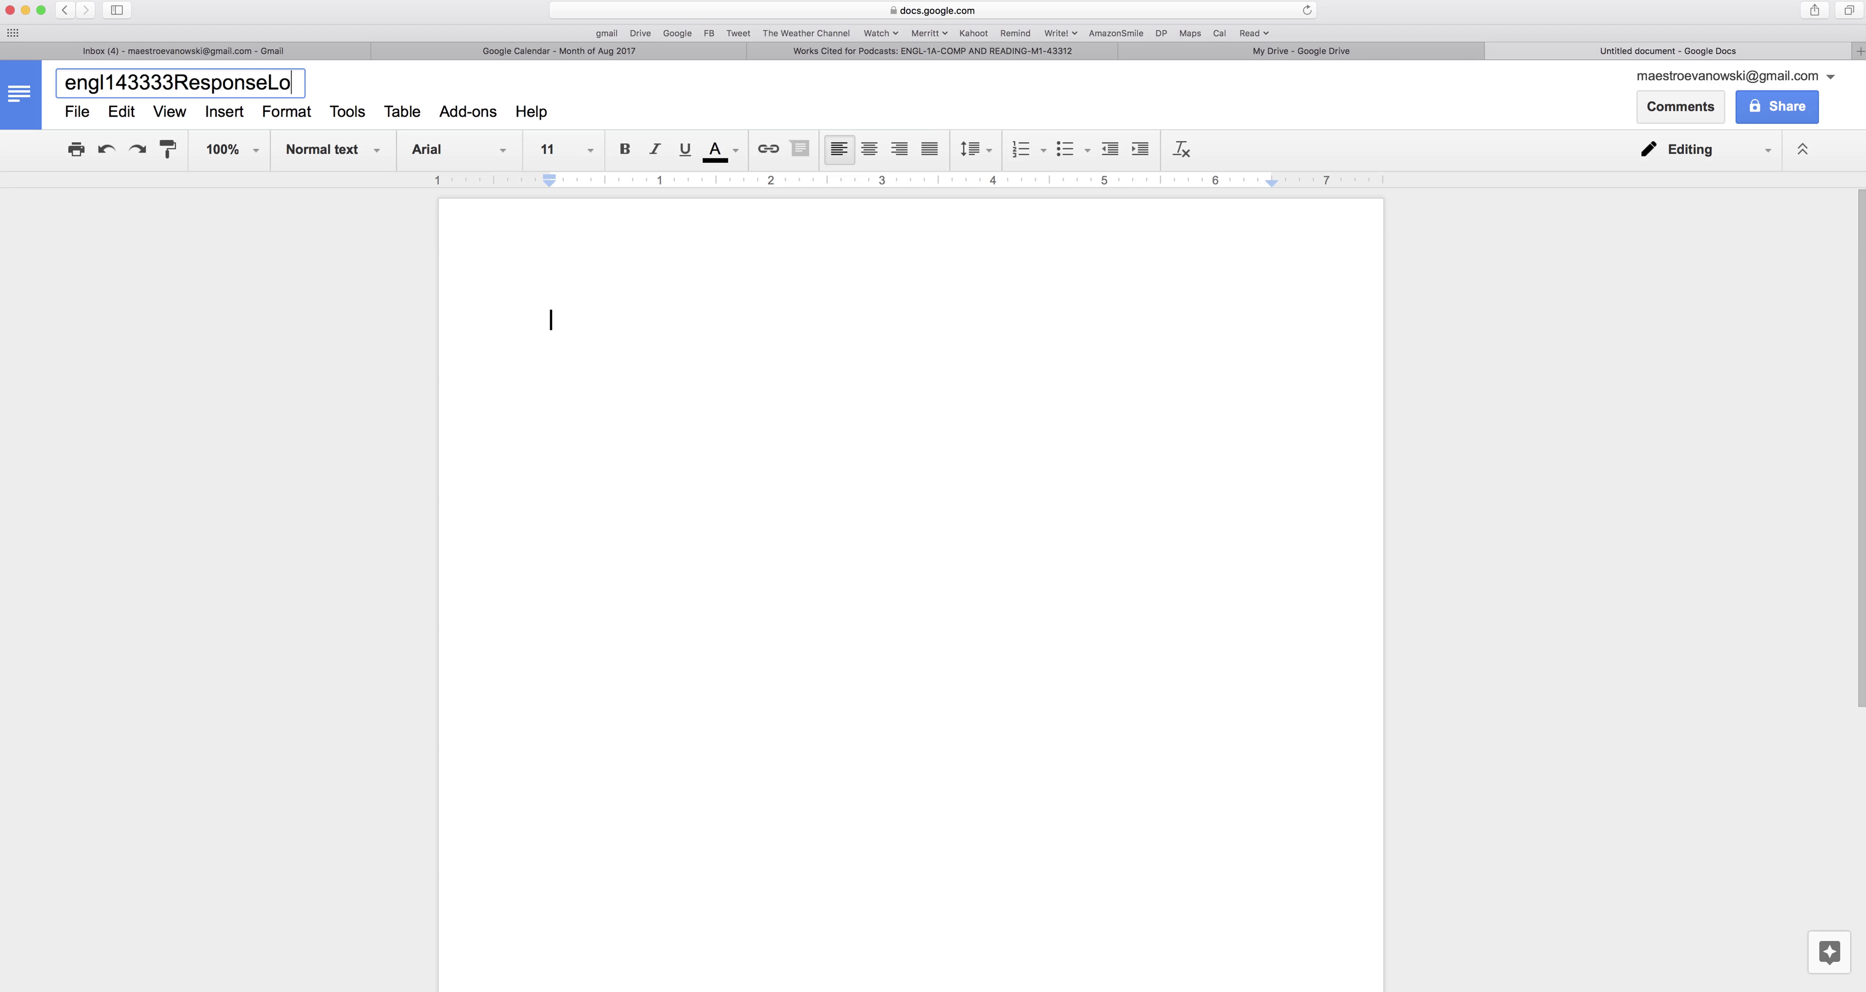
pyautogui.write('ngDistance')
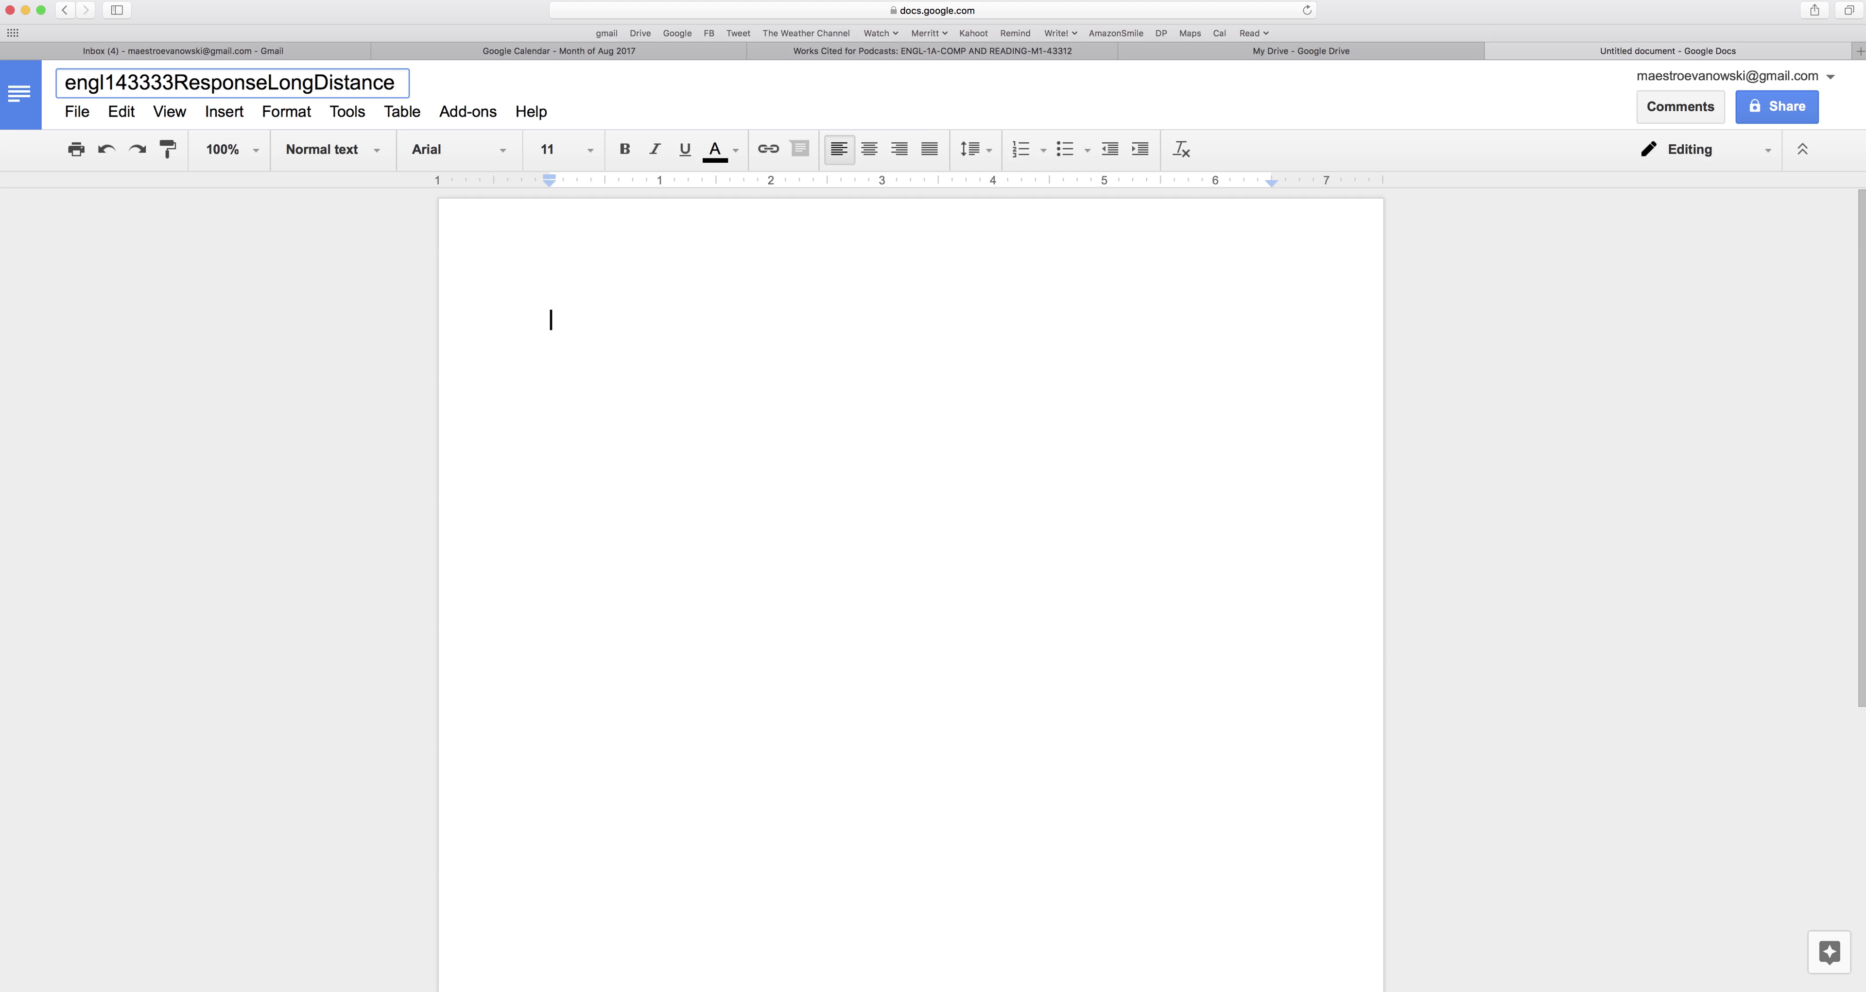
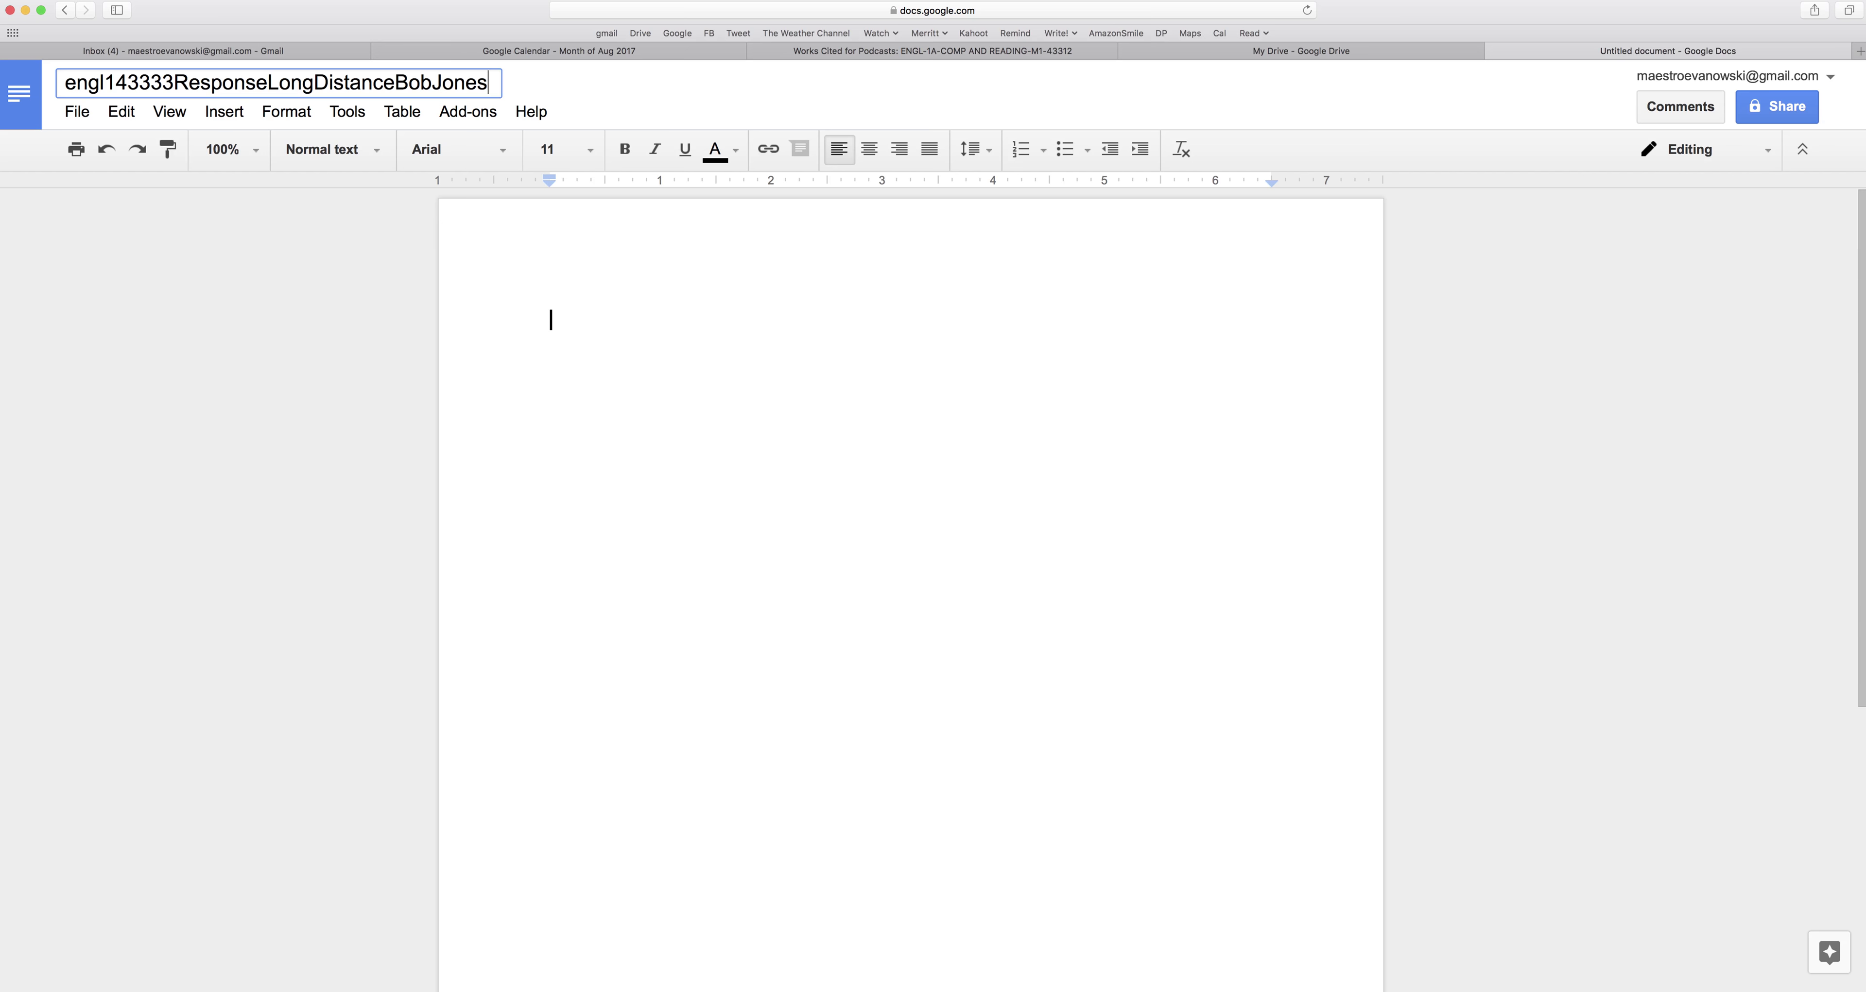
pyautogui.press('Return')
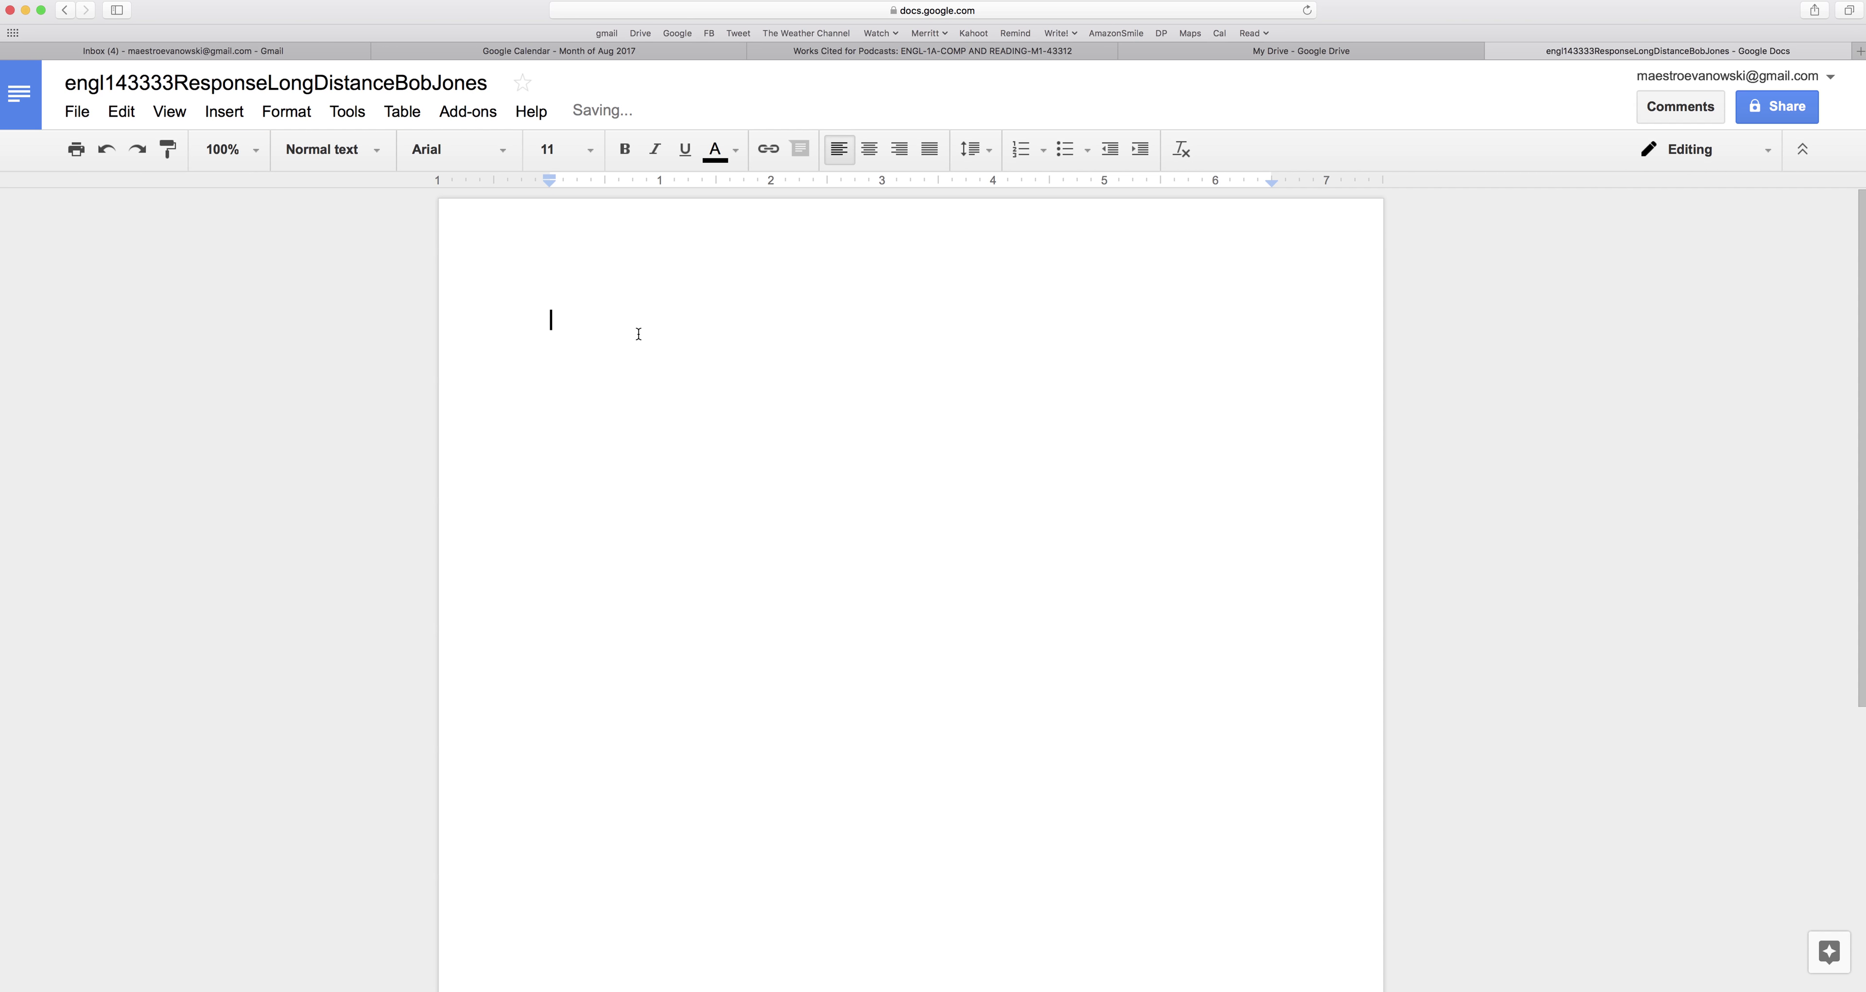
# Type the four heading lines: student's name, professor's name, English 1A-43333, 31 August 2017.
pyautogui.press('Return')
pyautogui.write('Professor Nichols')
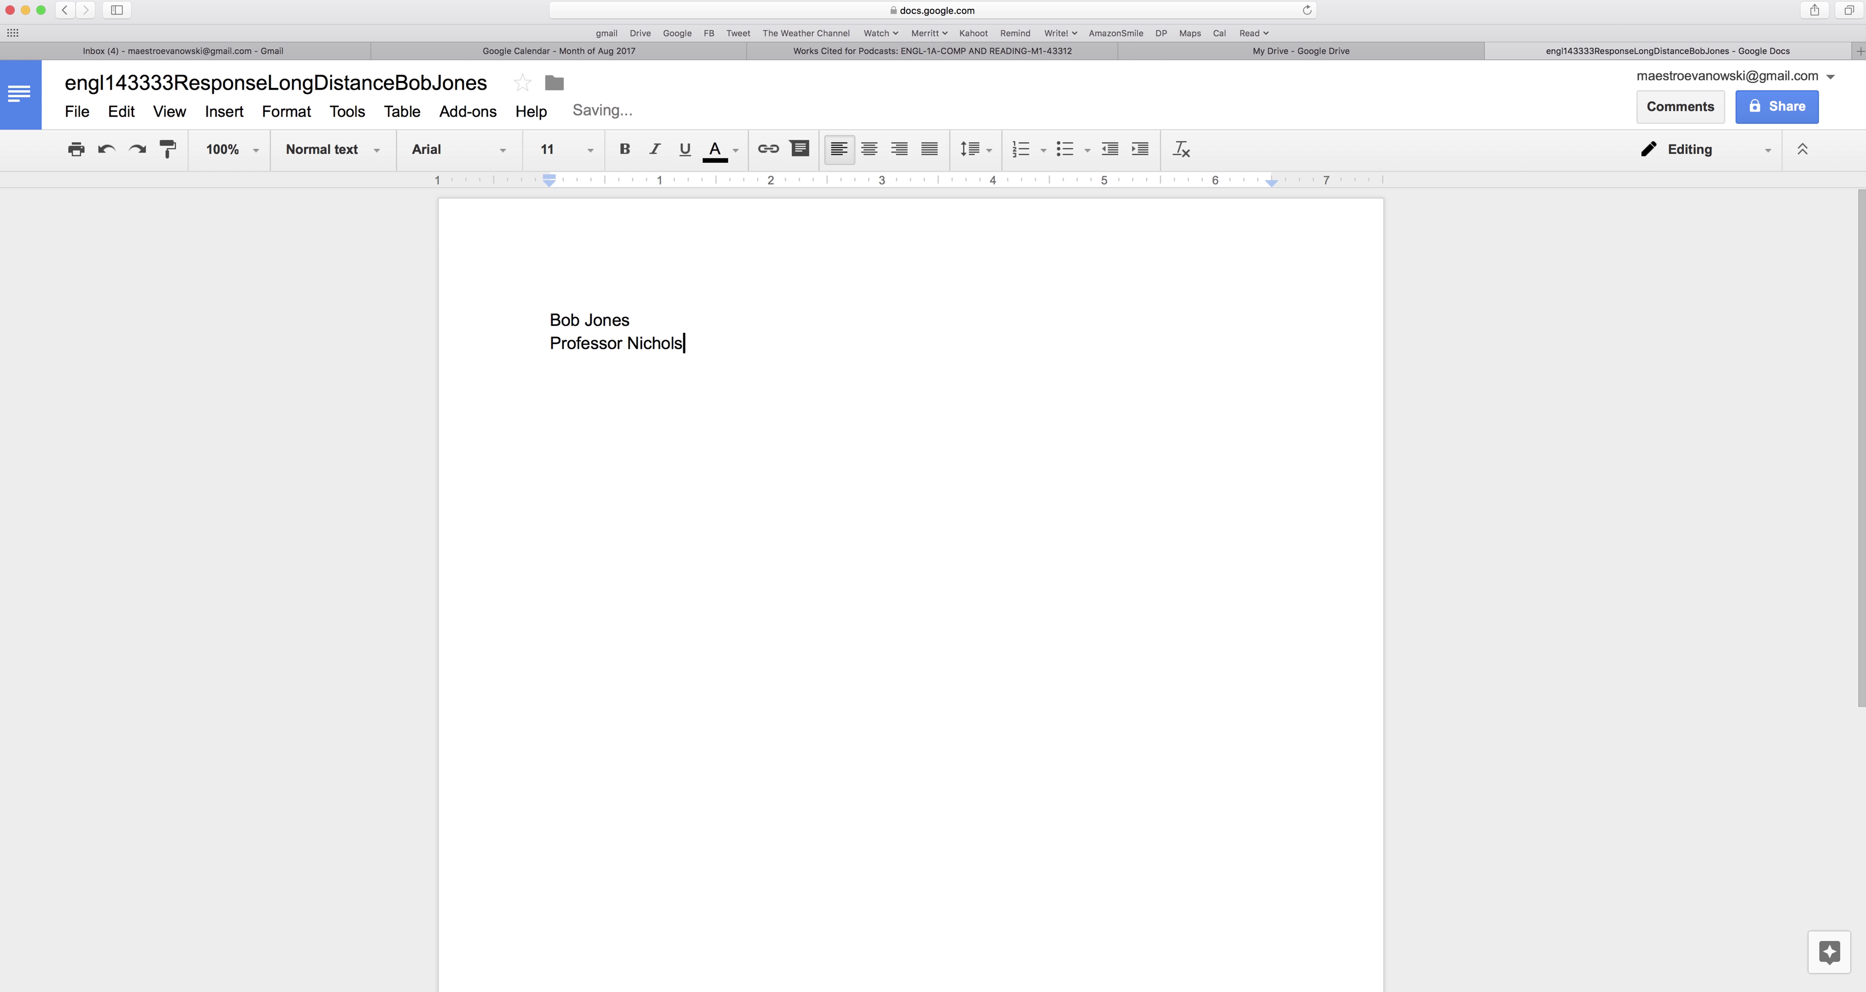
pyautogui.press('Return')
pyautogui.write('English 1A-43333')
pyautogui.press('Return')
pyautogui.write('31 August 2')
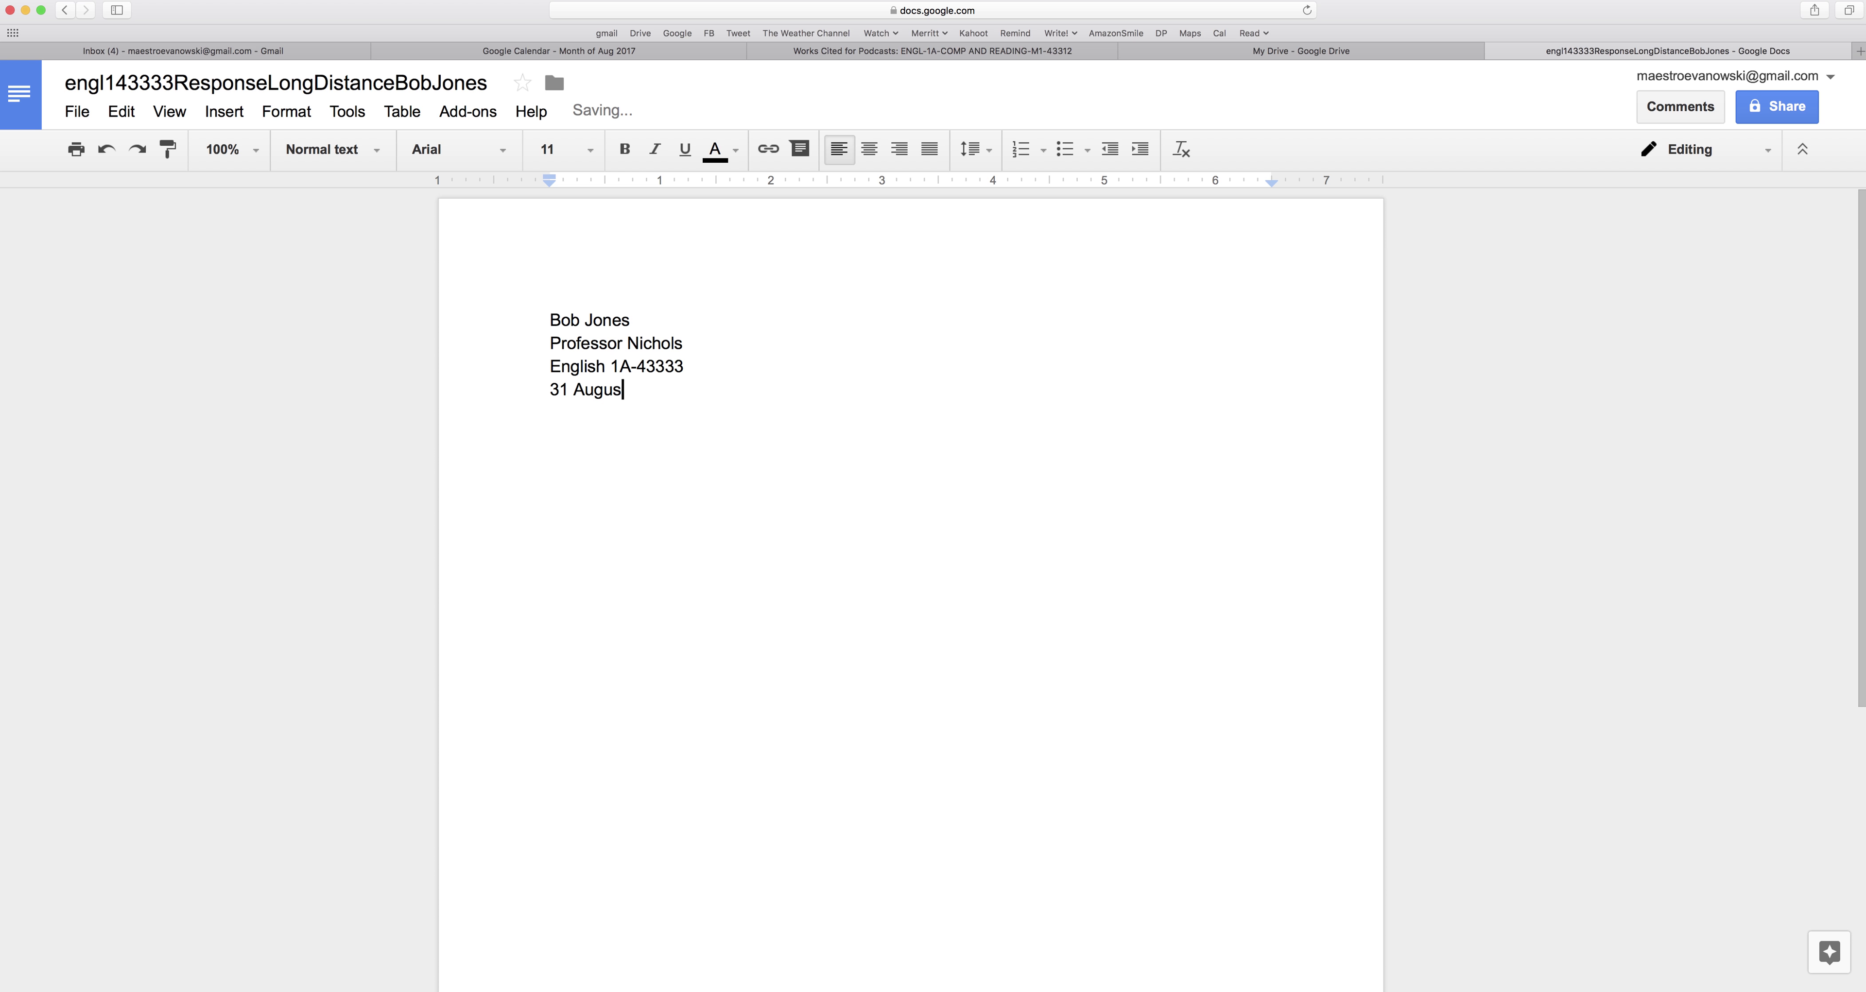
pyautogui.write('017')
pyautogui.press('Return')
# Add the centred title Response "Really Long Distance" with a left-aligned line below it.
pyautogui.click(869, 149)
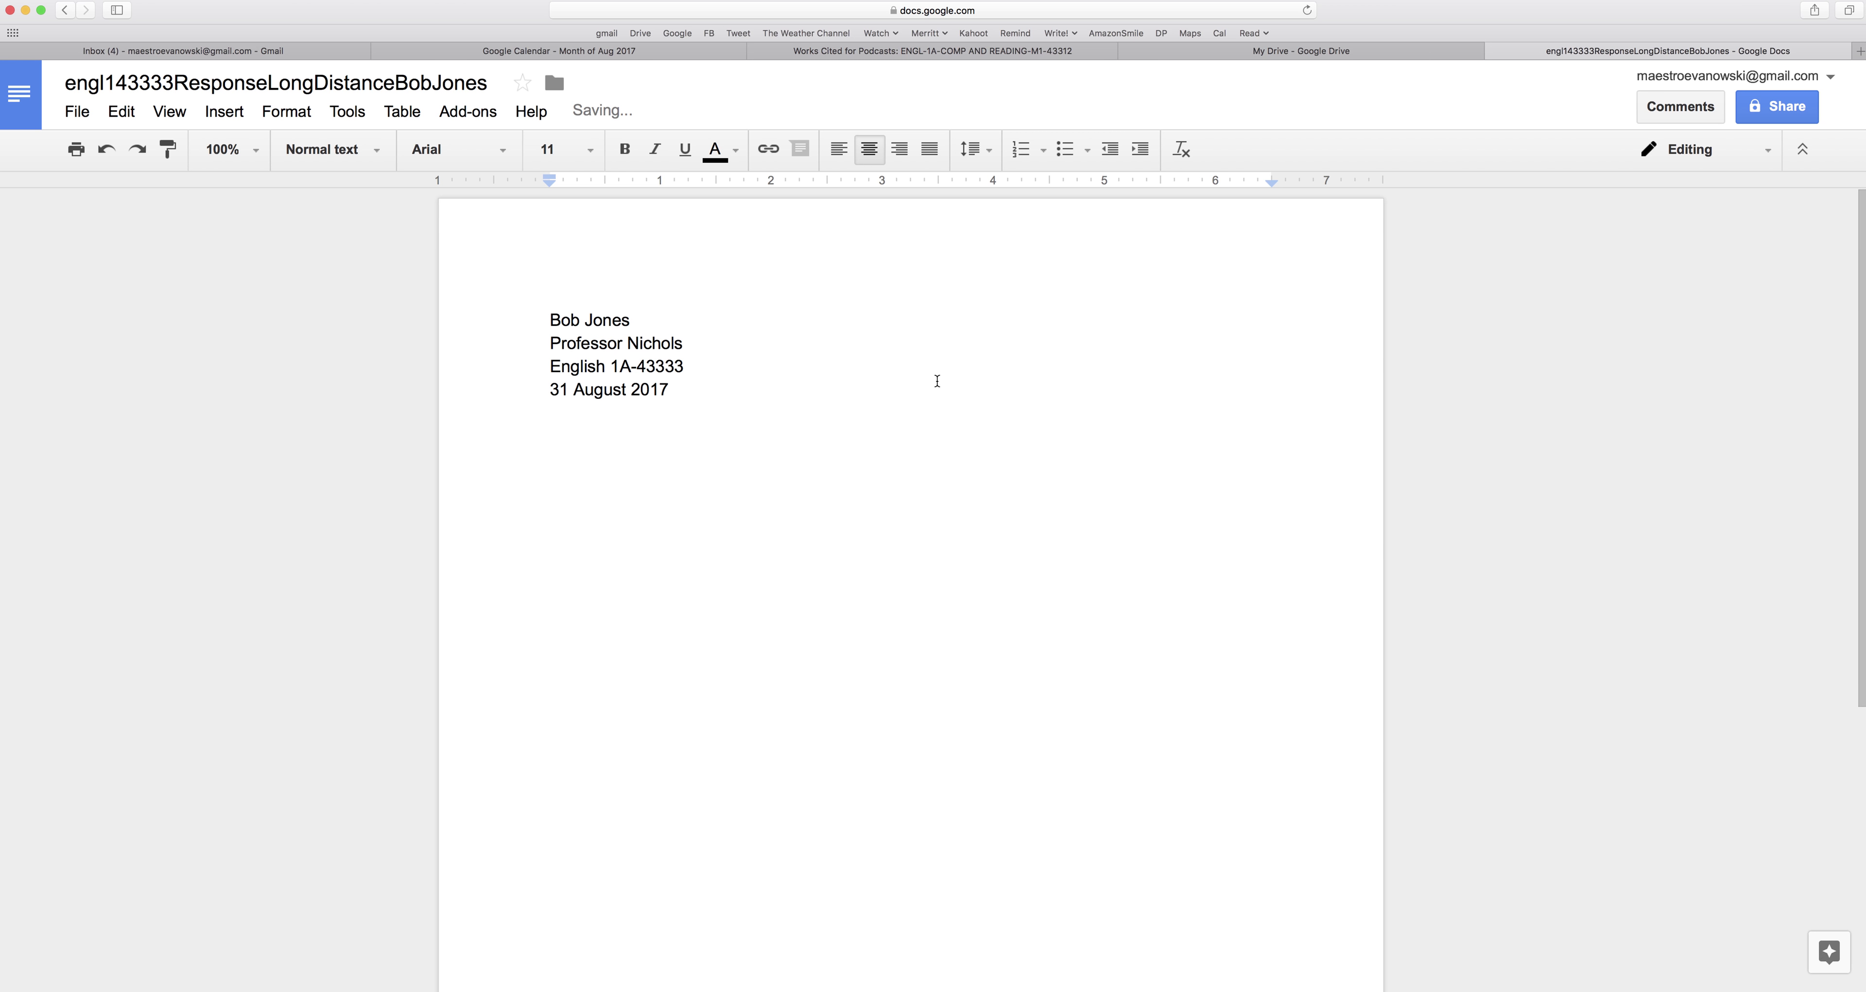
pyautogui.write('Response "Really')
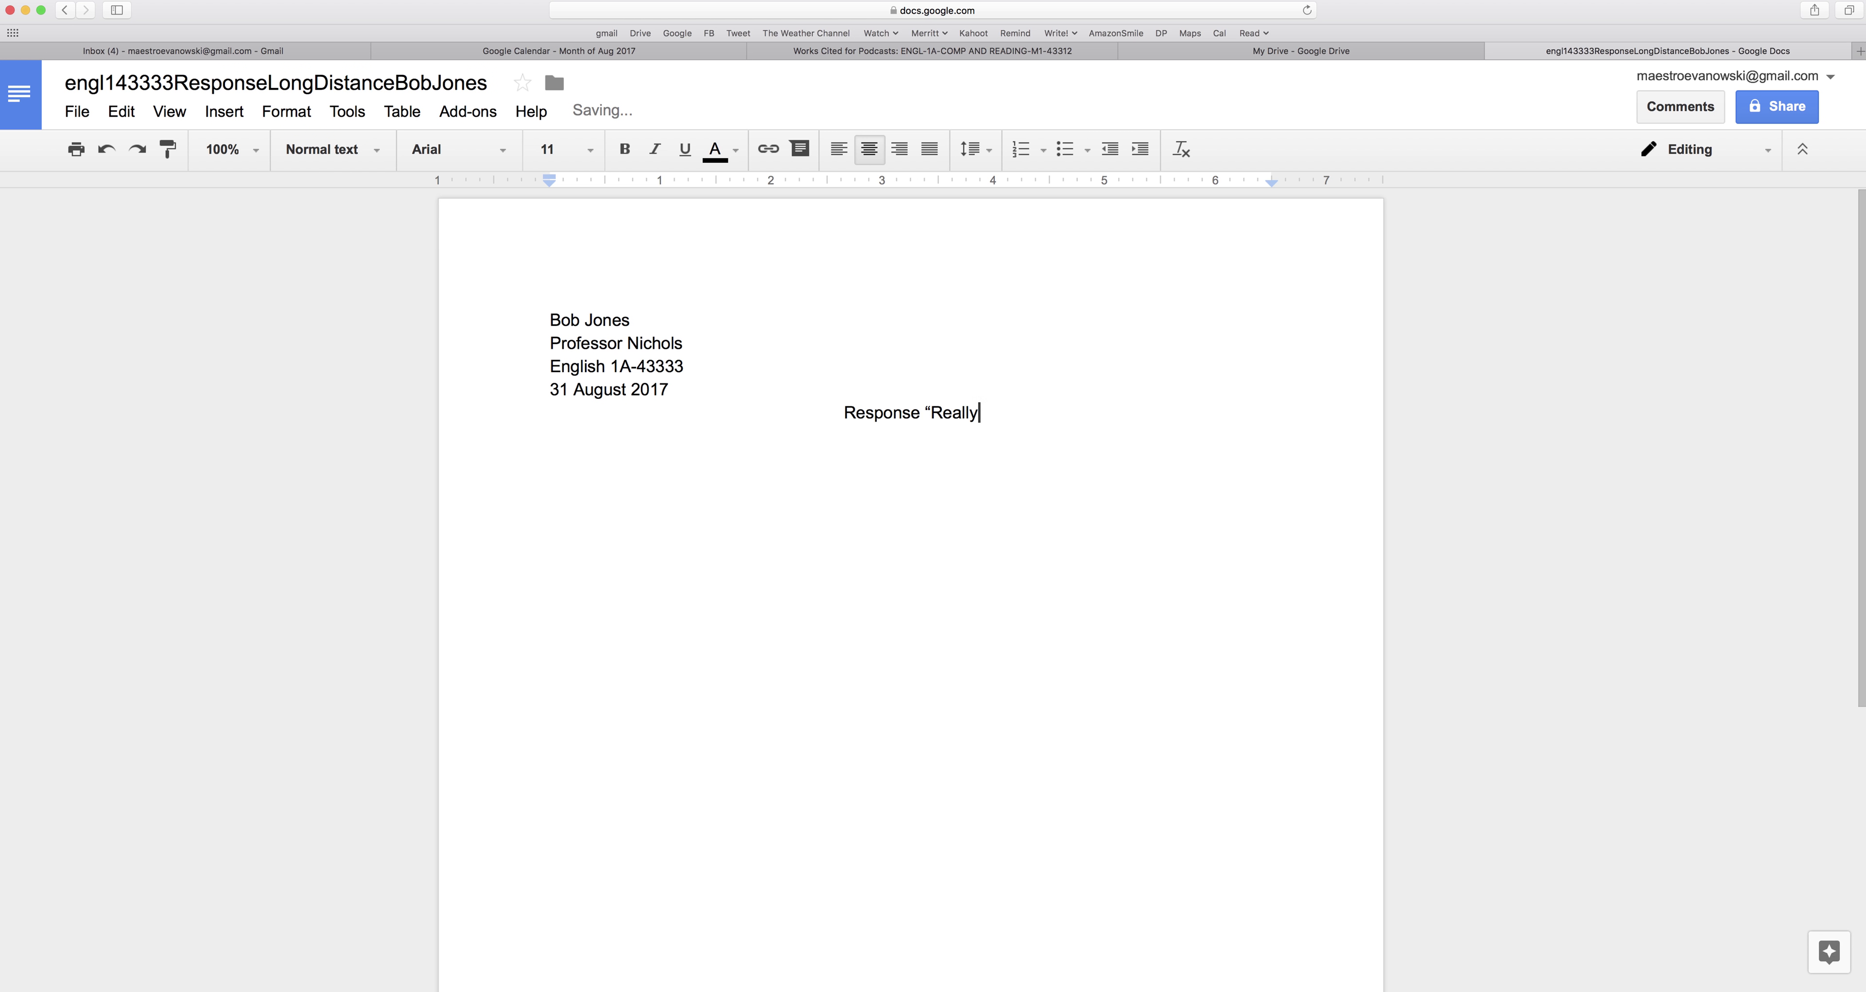
pyautogui.write(' Long Distance"')
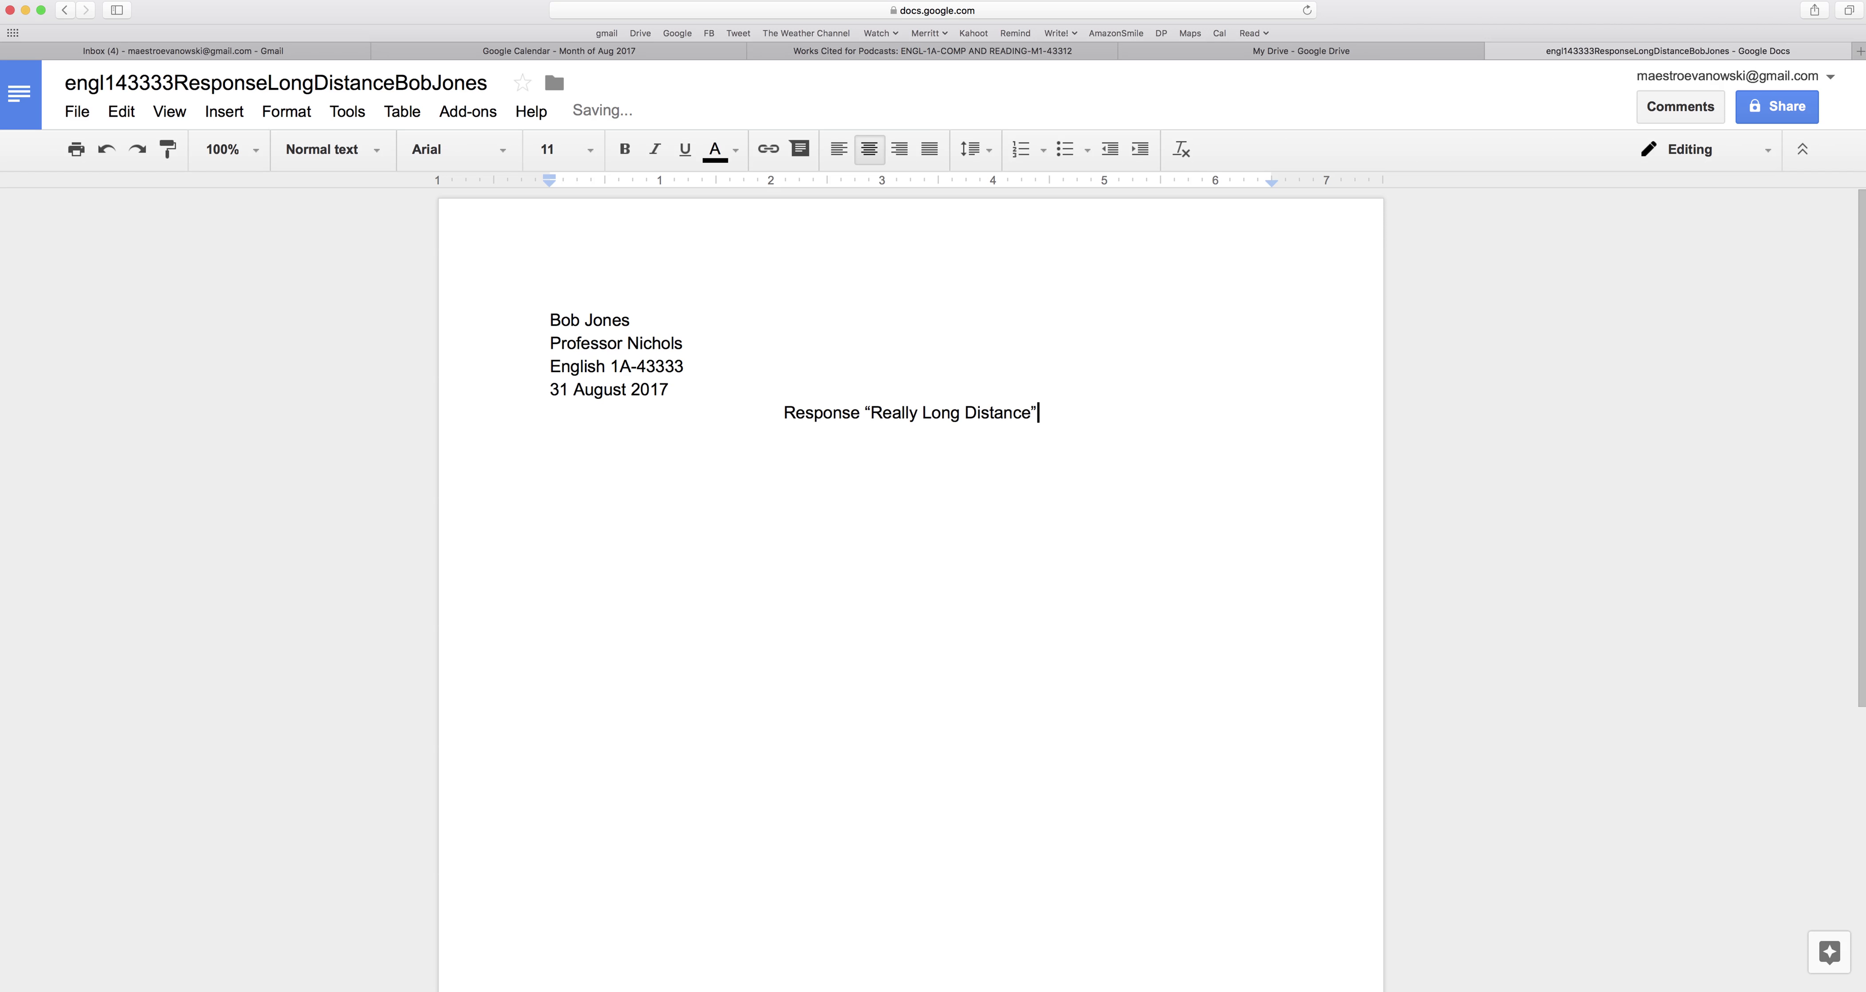
pyautogui.press('Return')
pyautogui.click(829, 161)
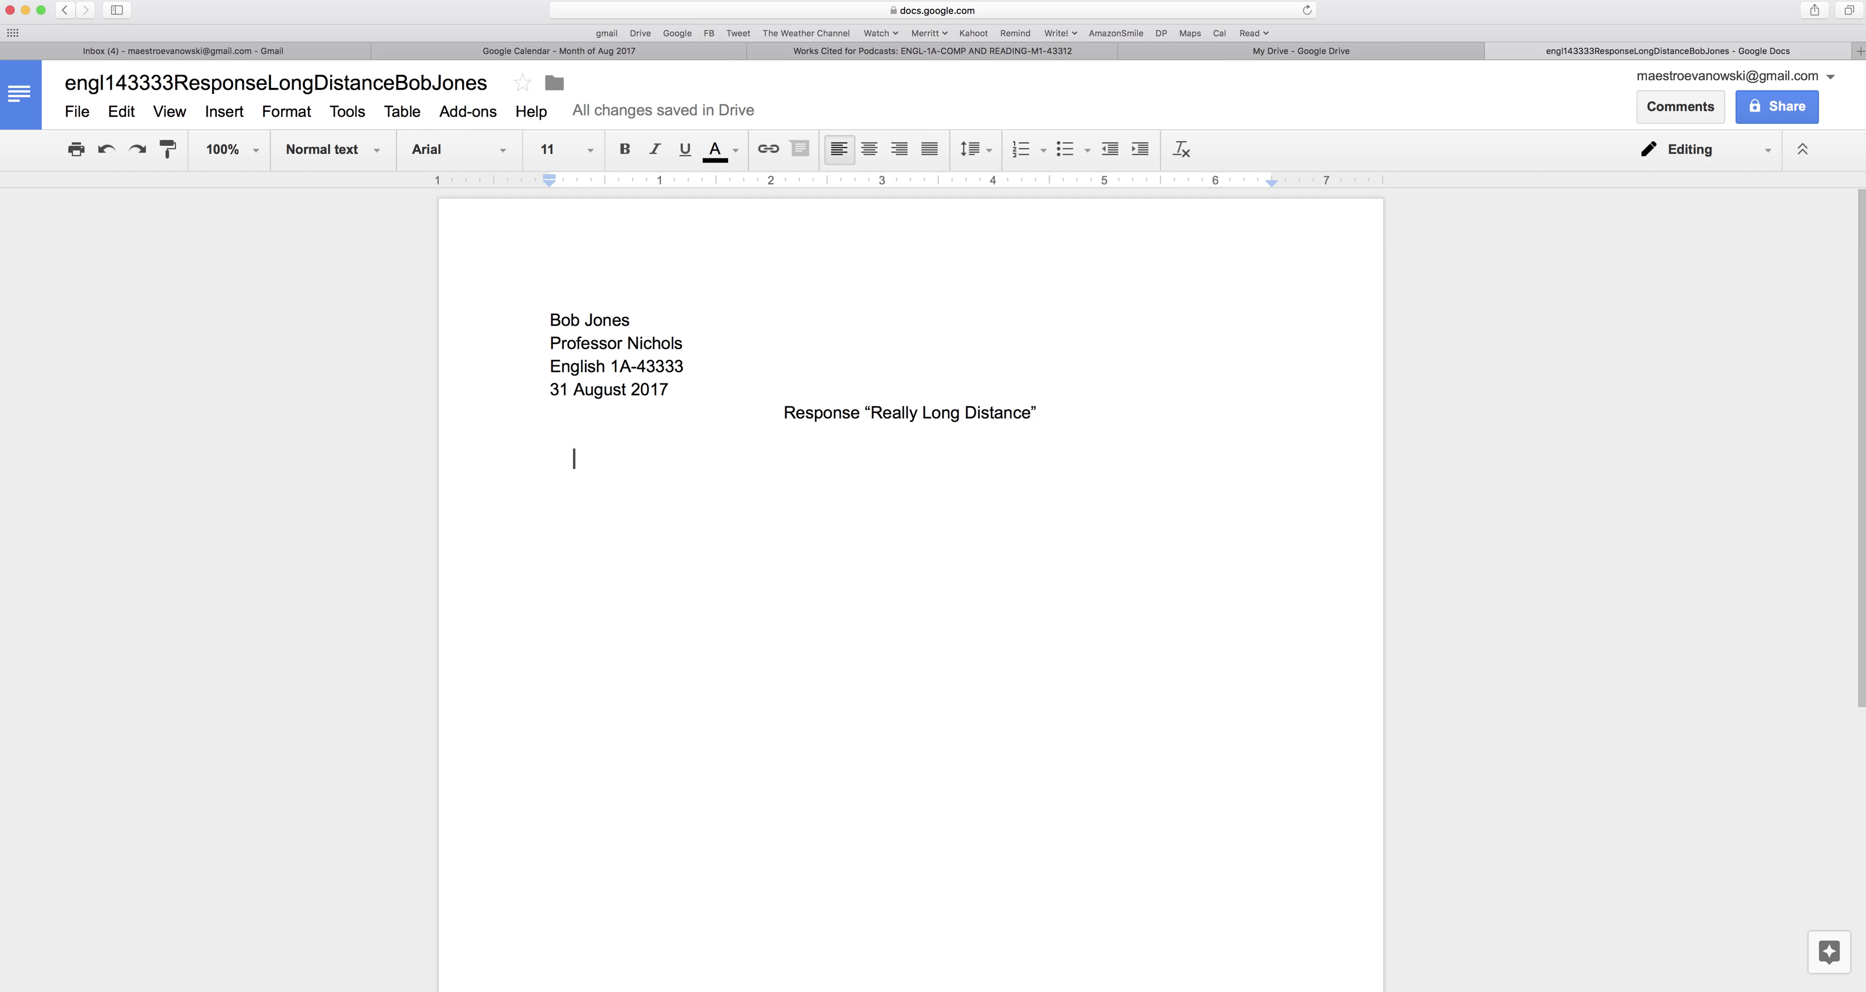
# Type the opening sentence about grieving loved ones, with This American Life in italics.
pyautogui.write('"')
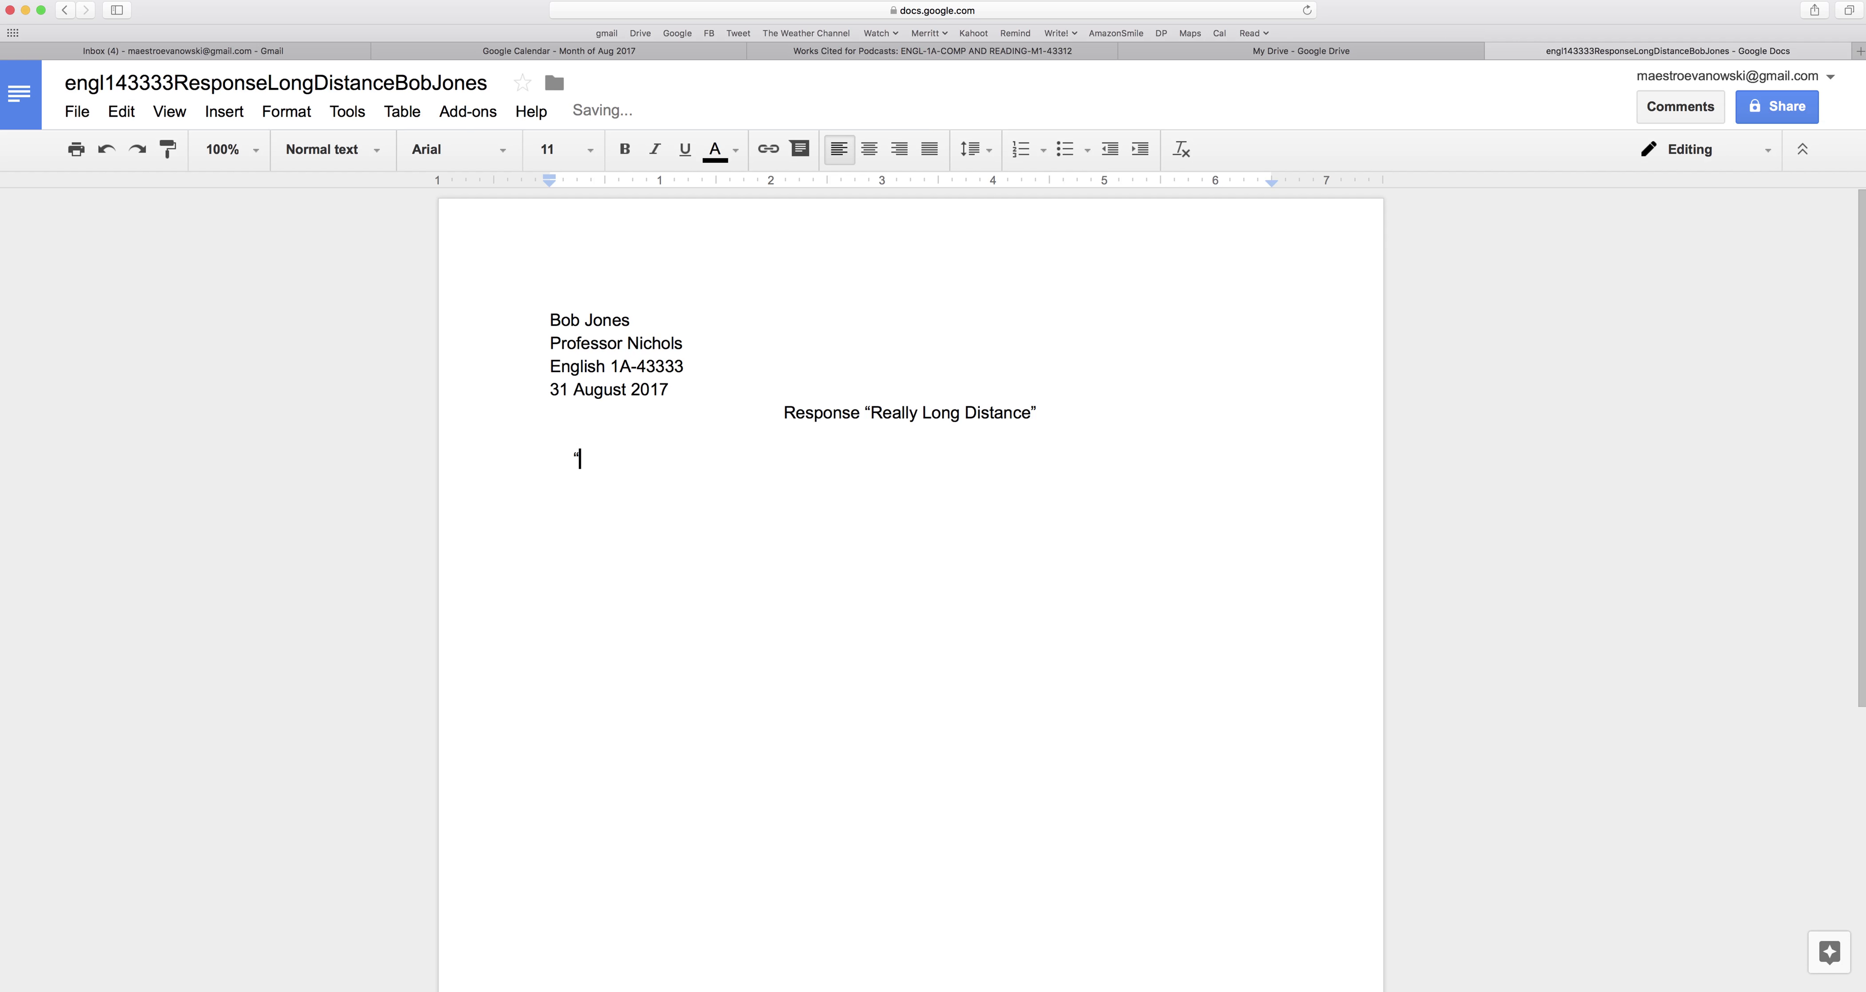
pyautogui.write('Really Long Distance')
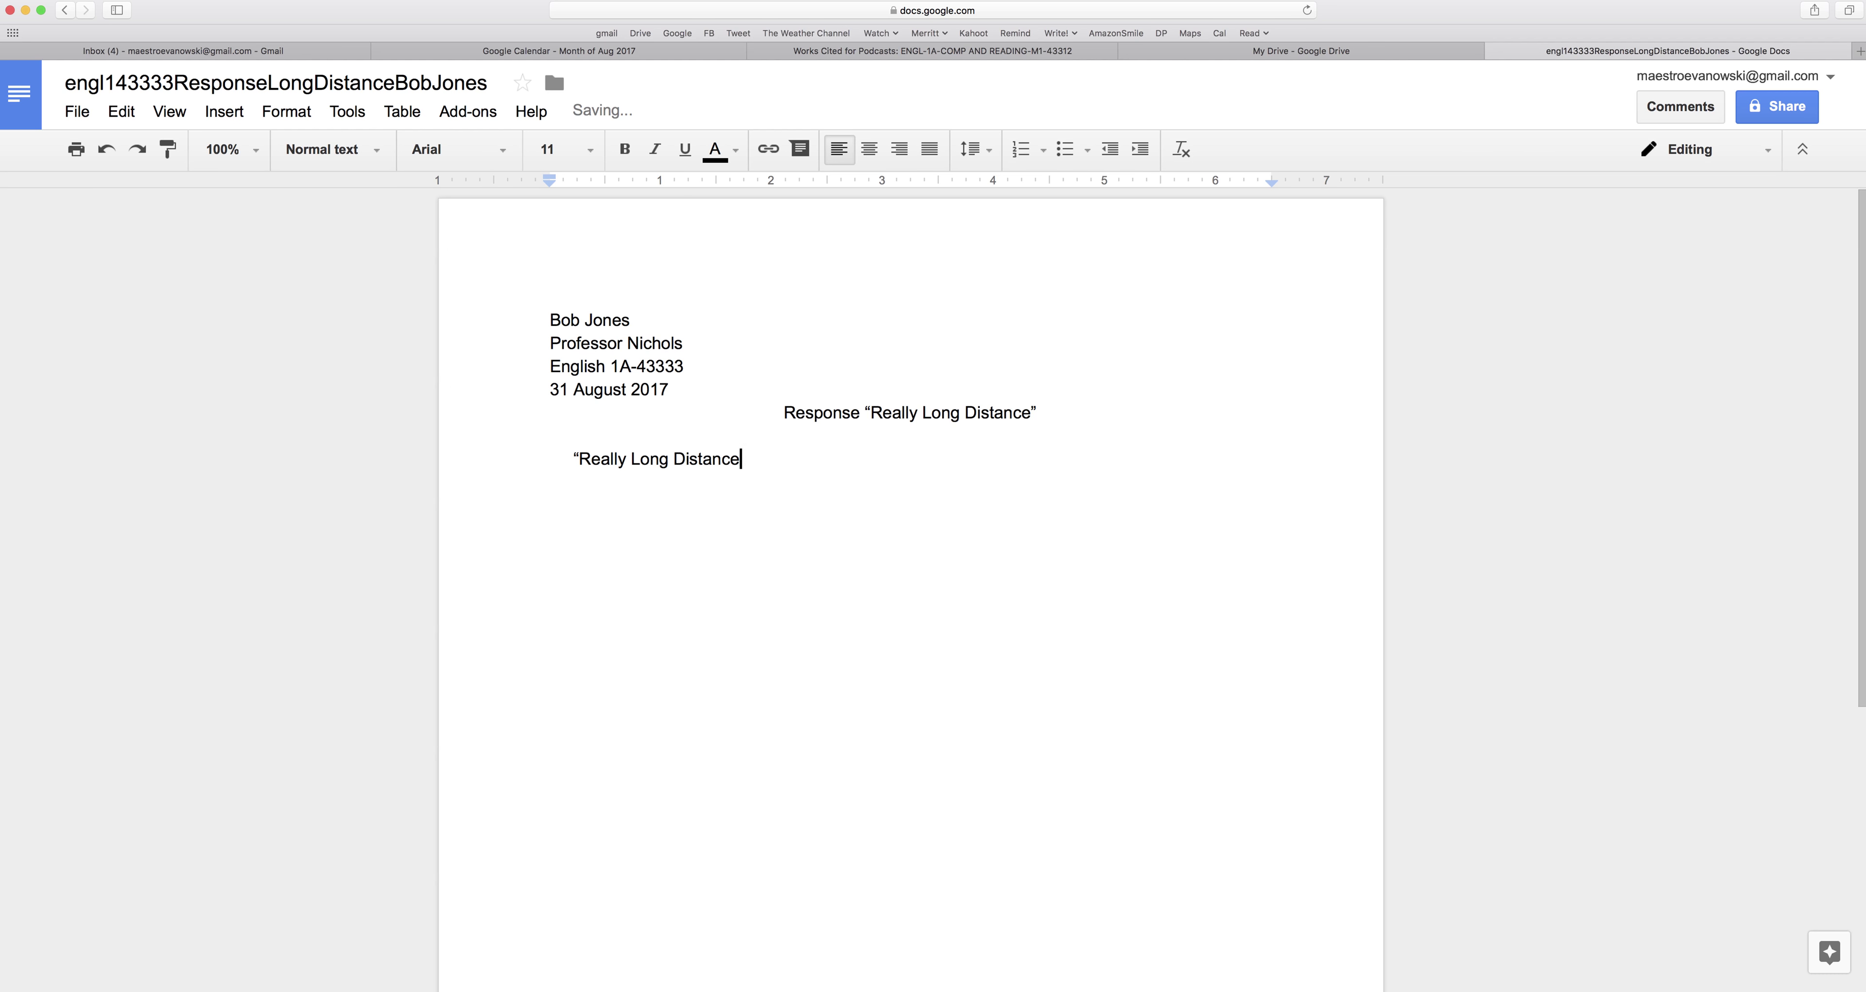
pyautogui.write('" on')
pyautogui.press('super+i')
pyautogui.write('This Am')
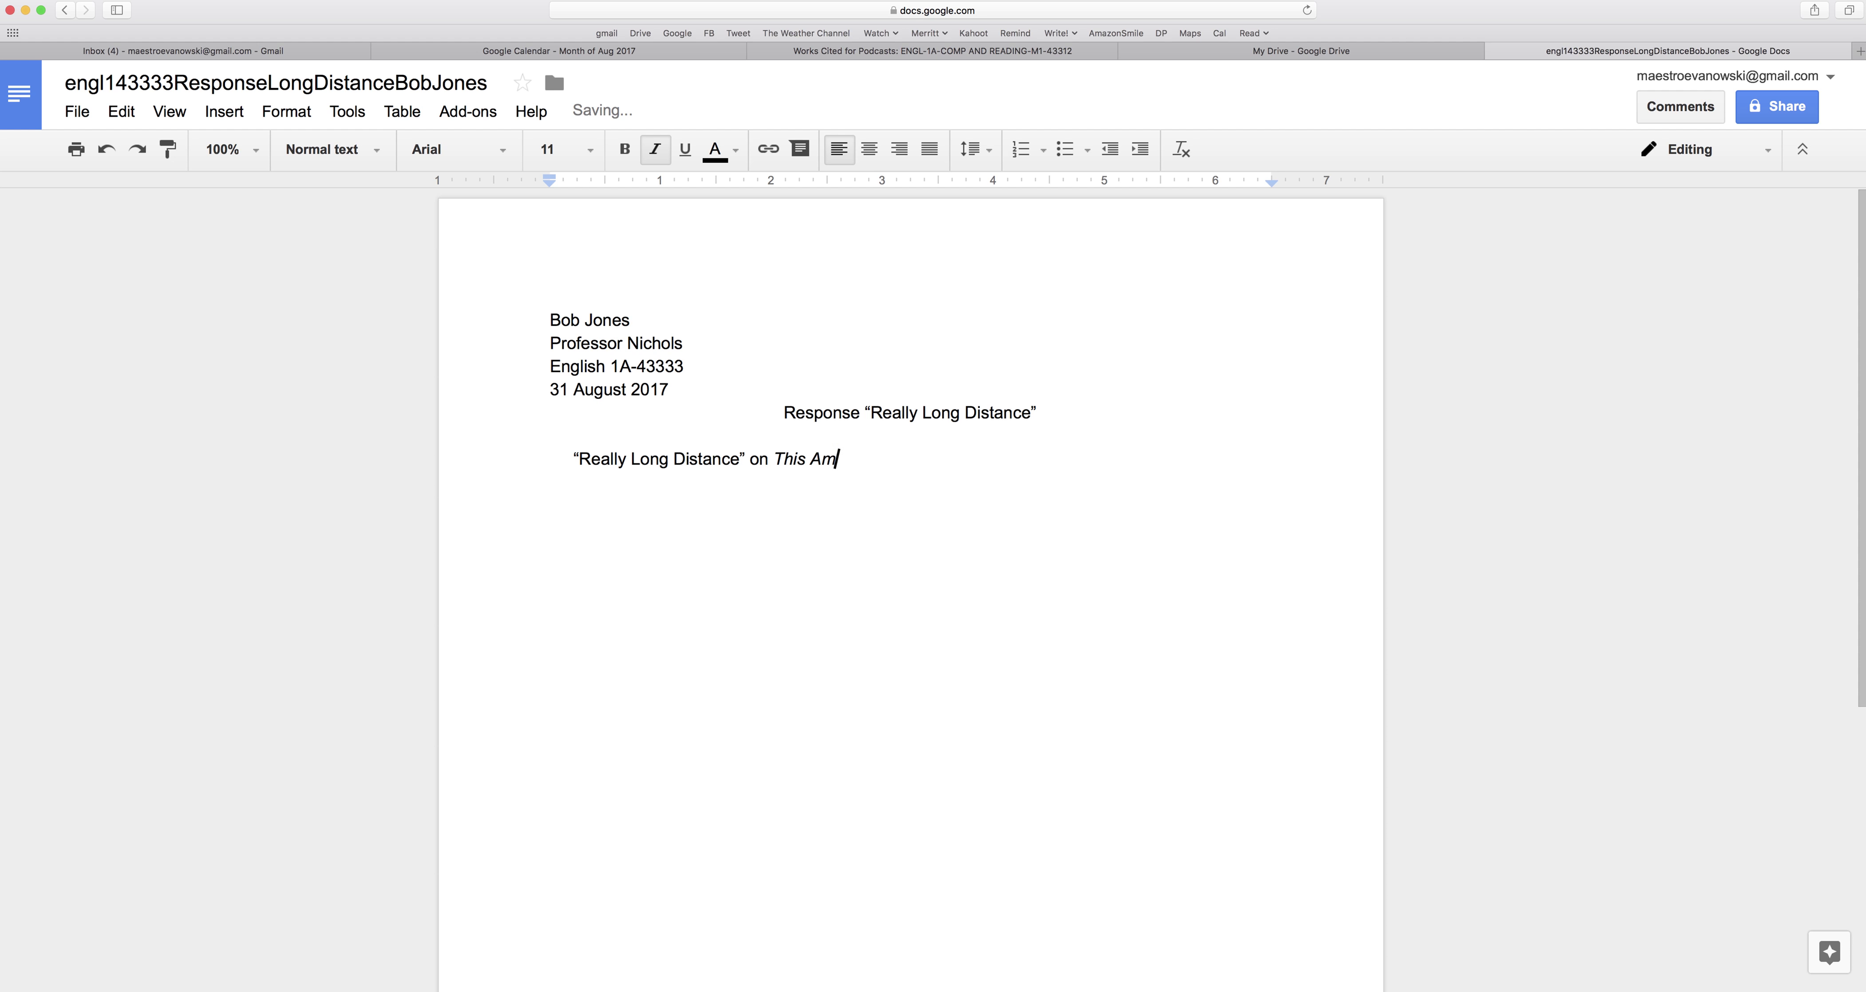
pyautogui.write('erican Life')
pyautogui.press('super+i')
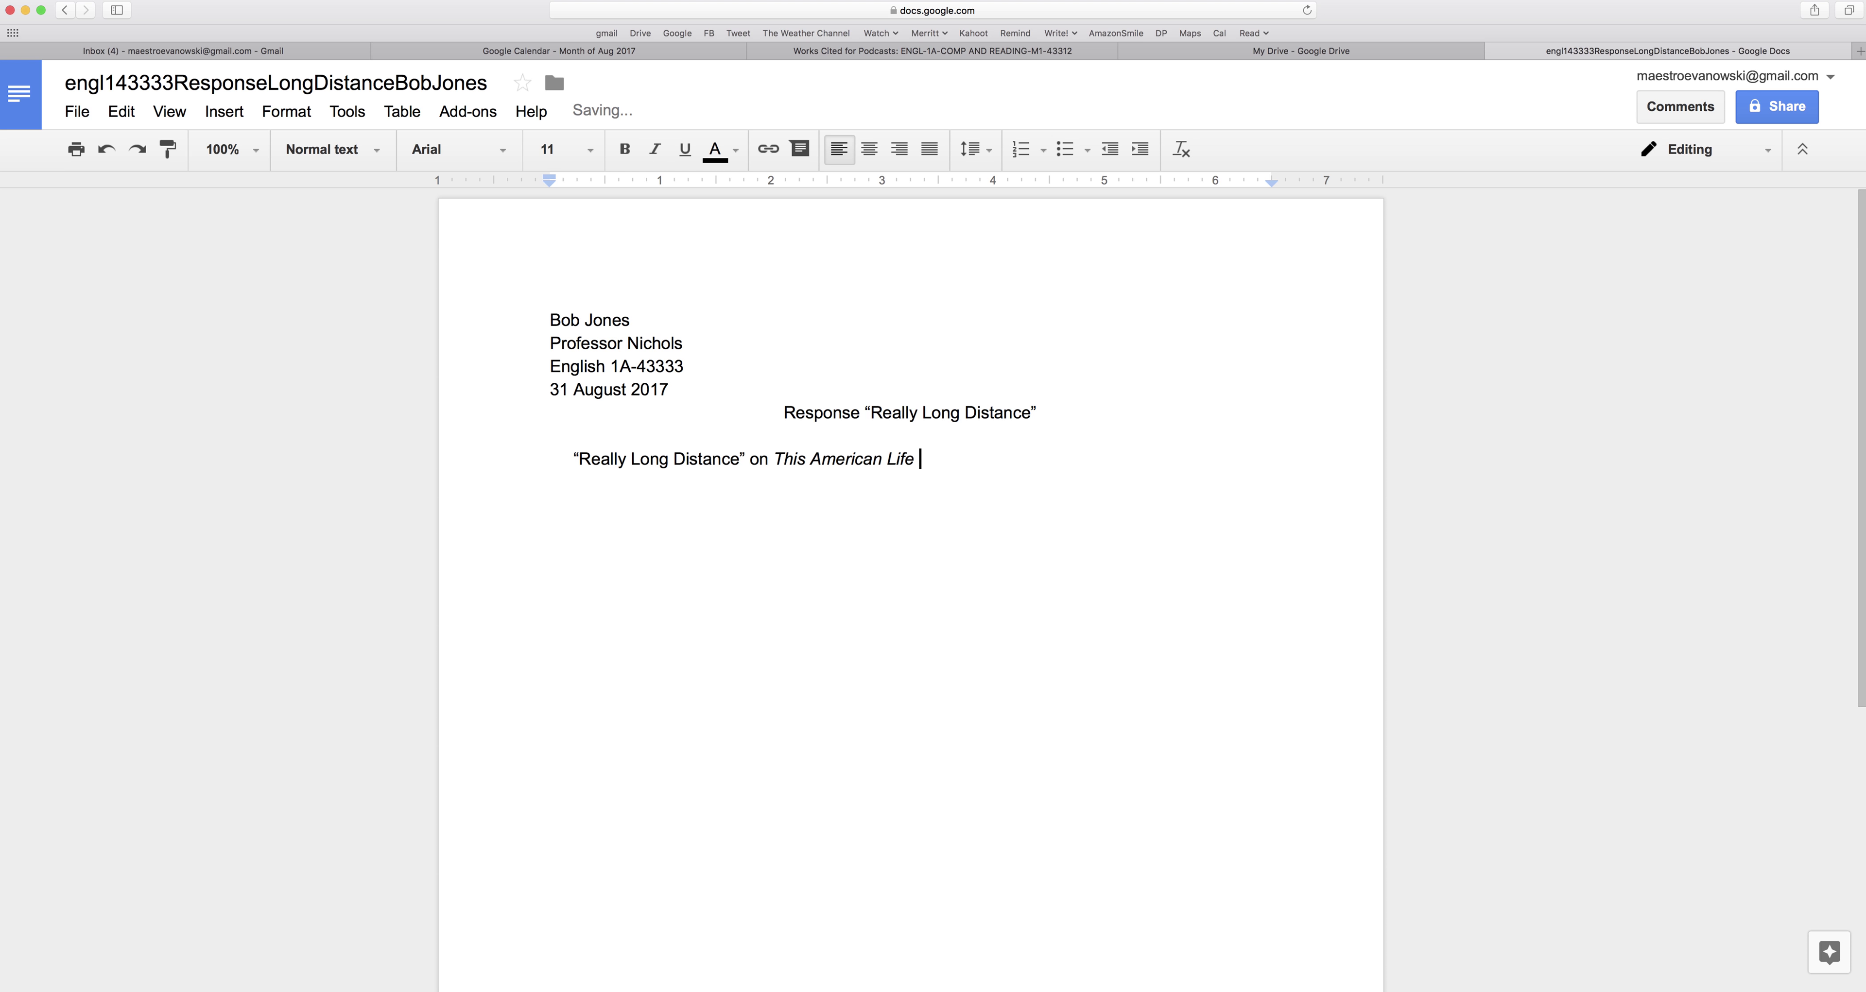
pyautogui.write('is a powerful look at one way to g')
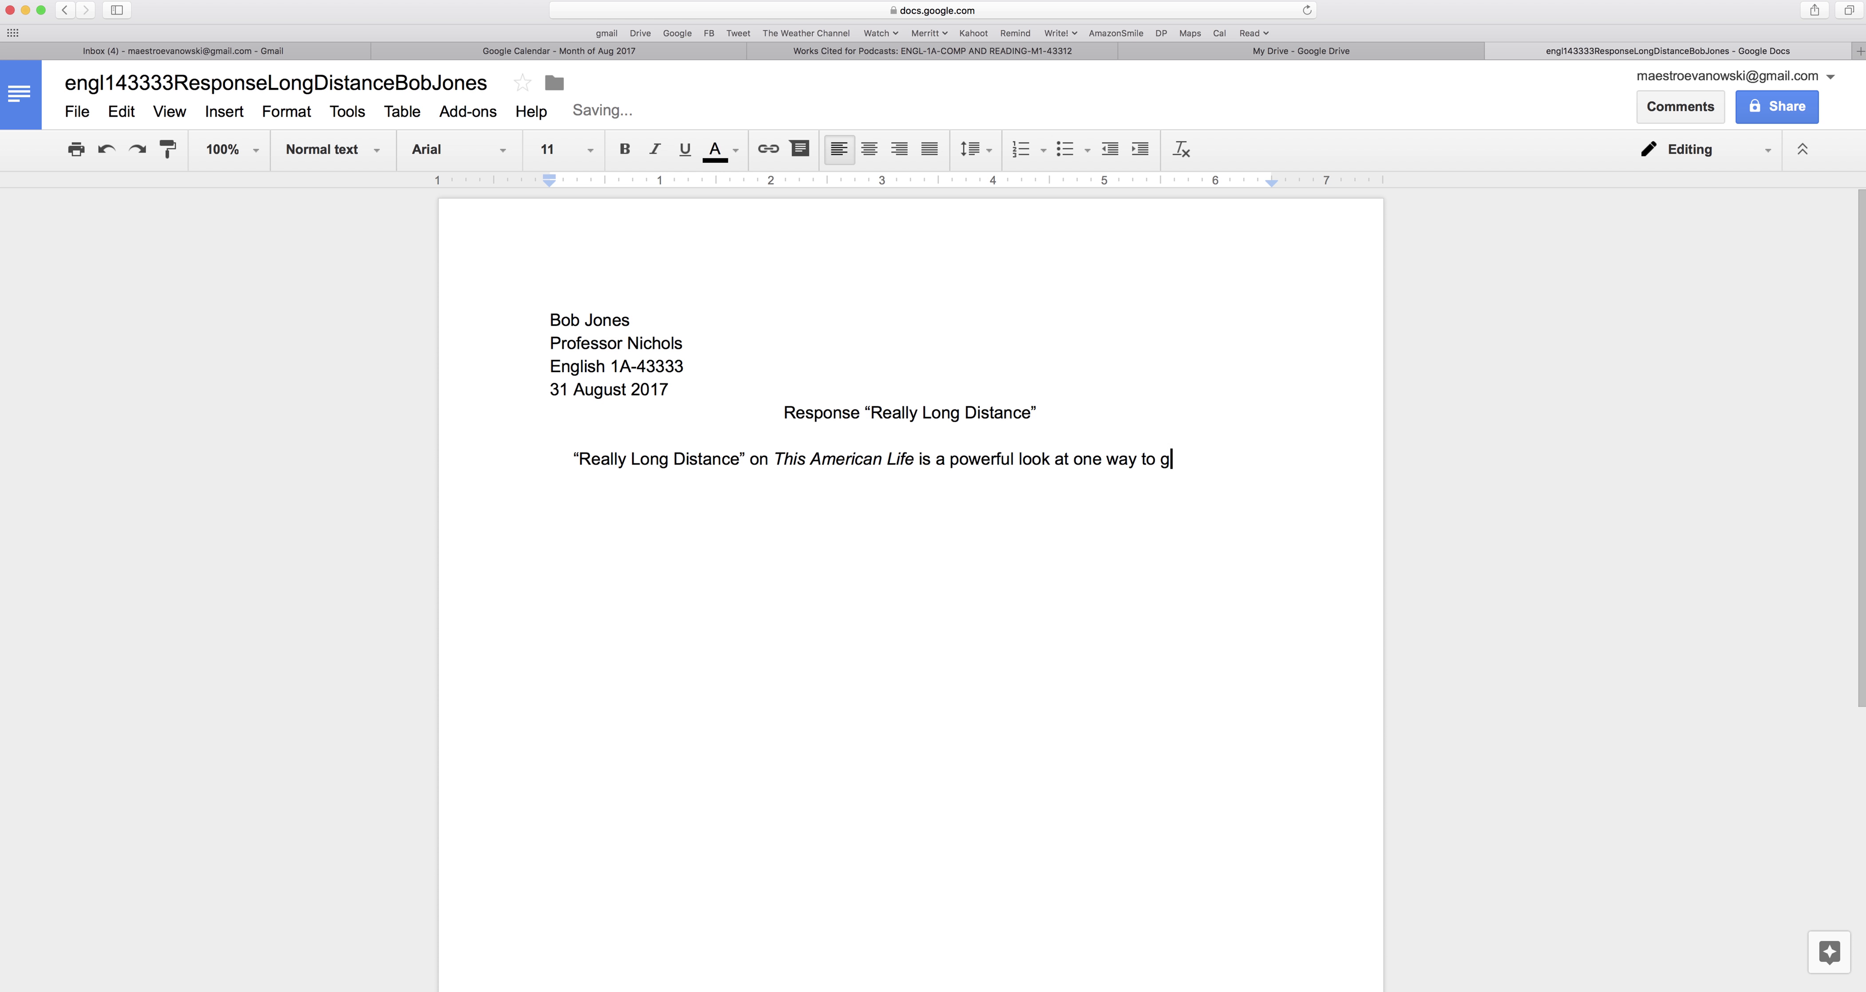
pyautogui.write('rieve the loss of loved ones.')
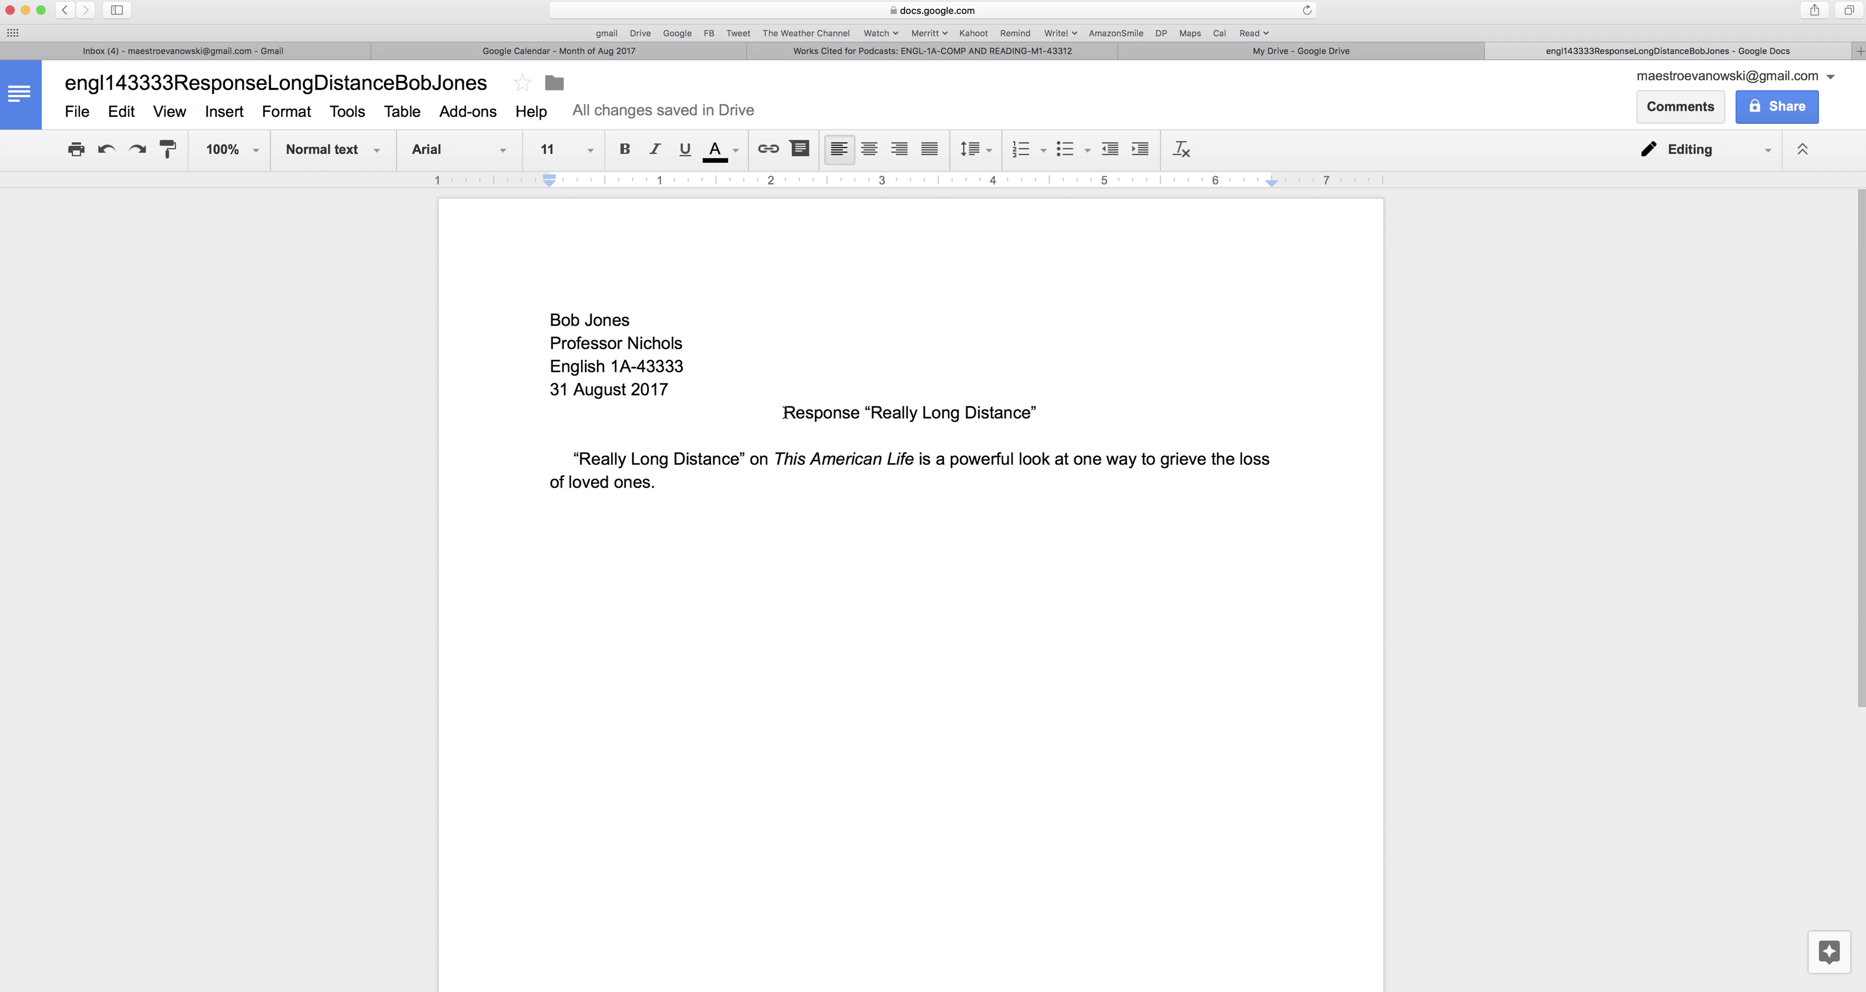
pyautogui.moveTo(783, 412); pyautogui.dragTo(861, 409)
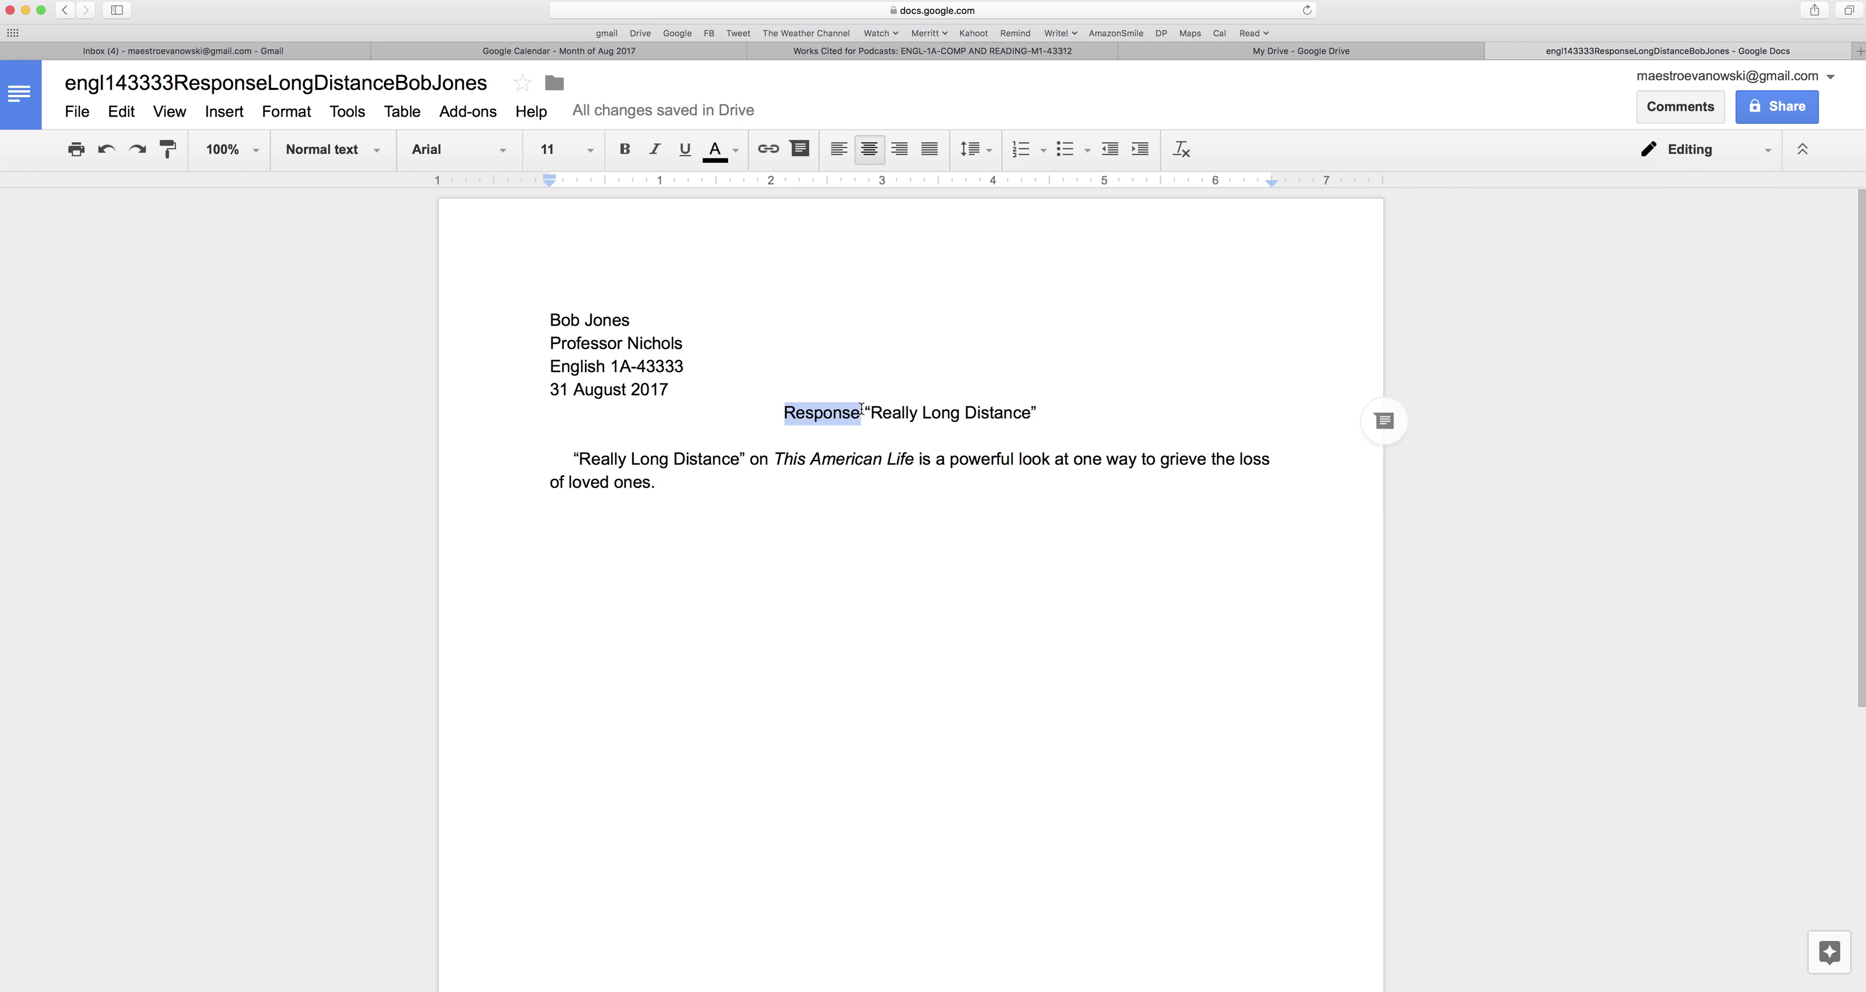
# Continue the paragraph with 'For me, this was mind-blowing…' about the phone booth and phones.
pyautogui.click(746, 484)
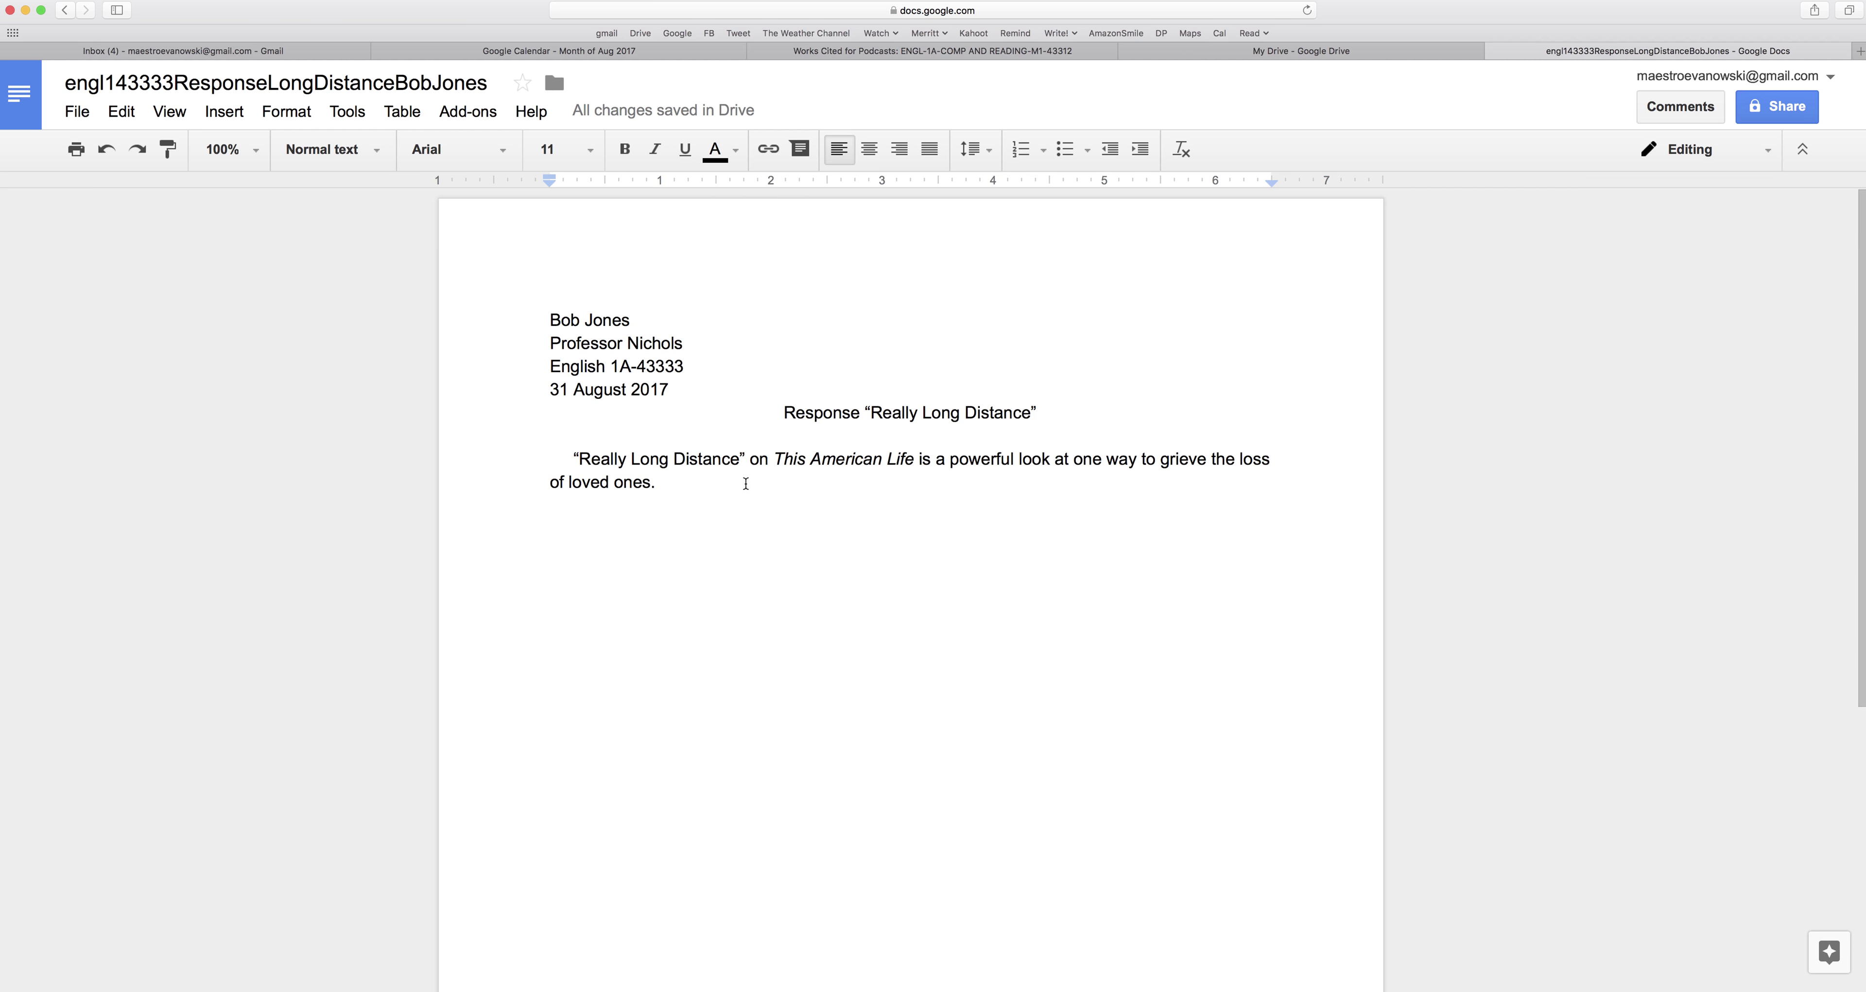
pyautogui.write('For me,')
pyautogui.write('this w')
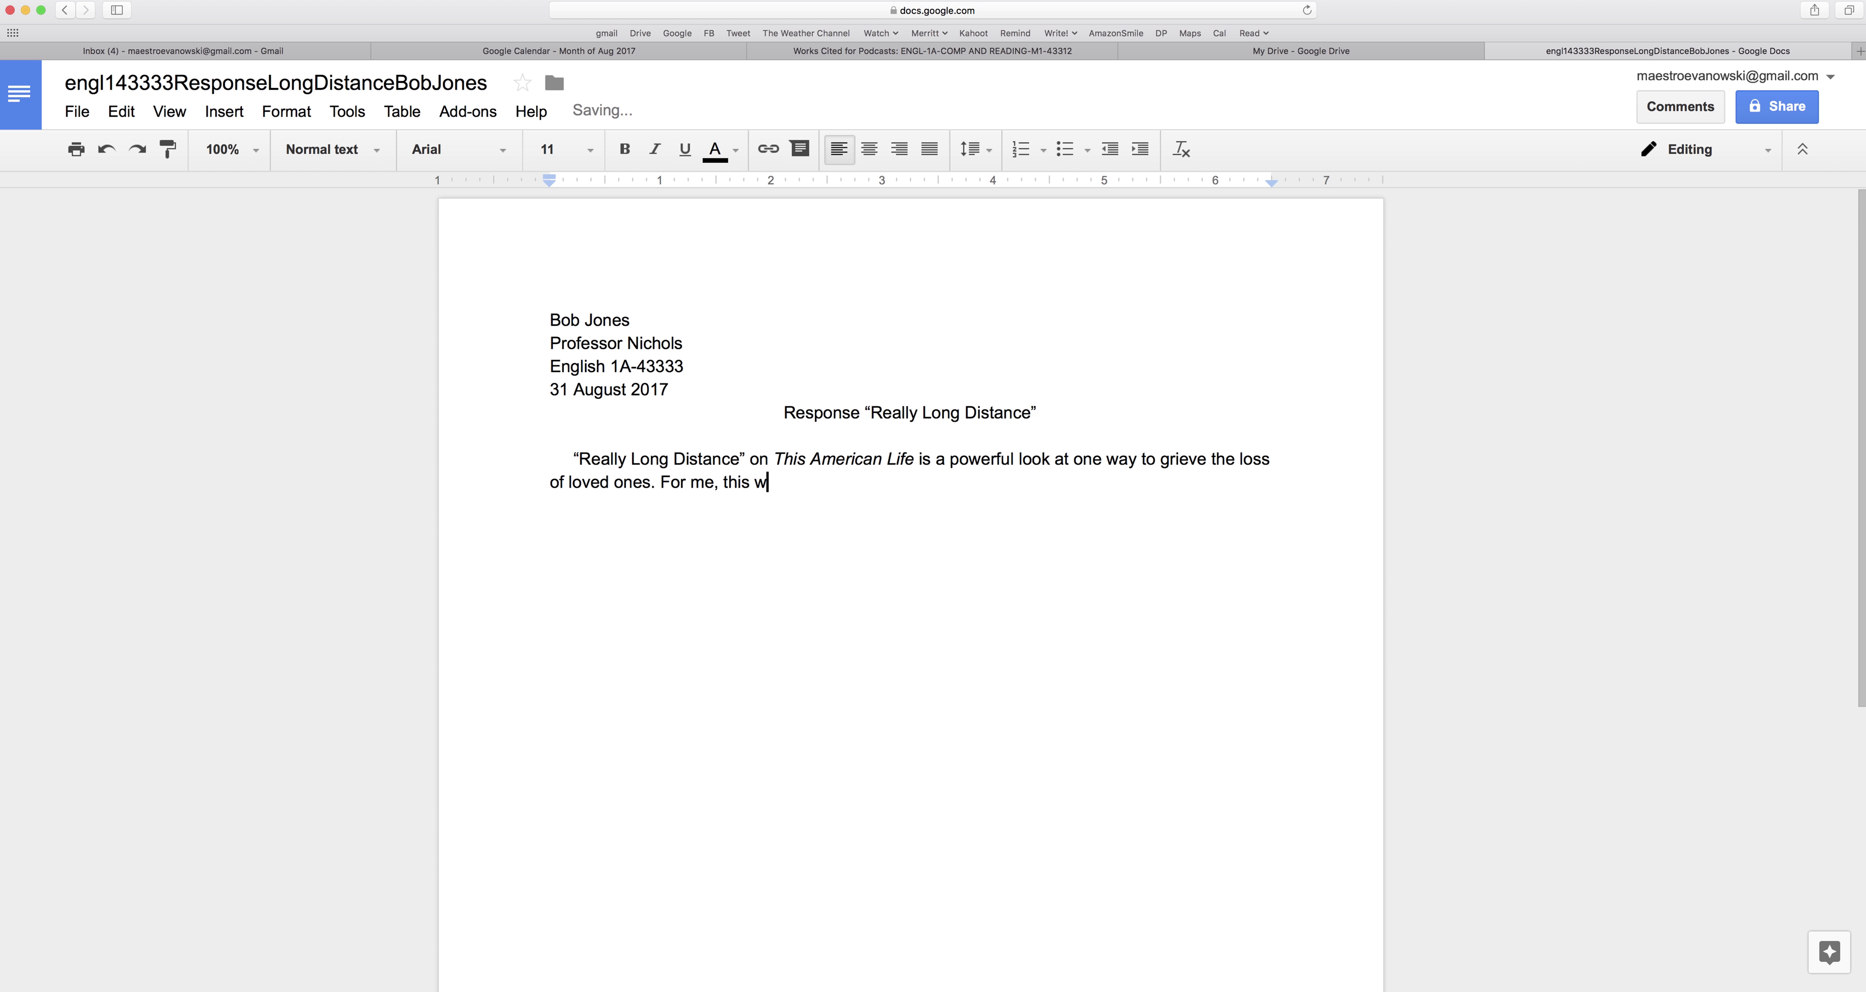
pyautogui.write('as mind-blowing. ')
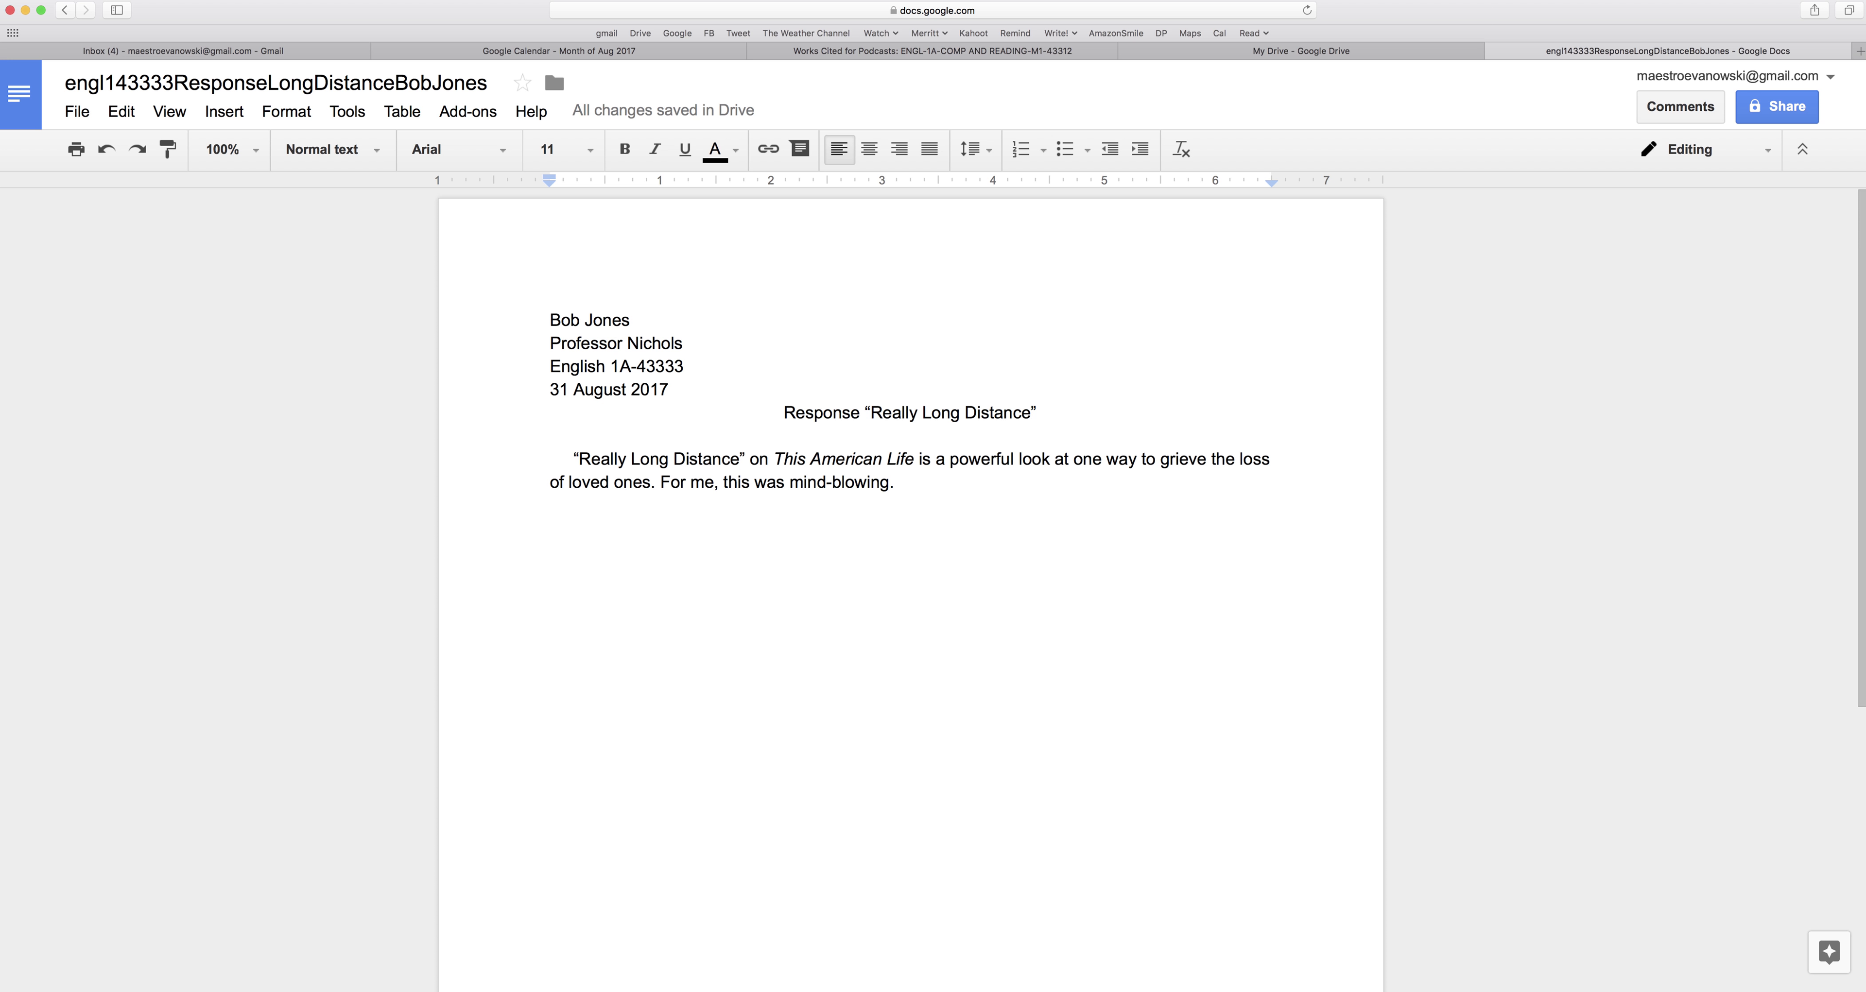
pyautogui.write('I love that fa')
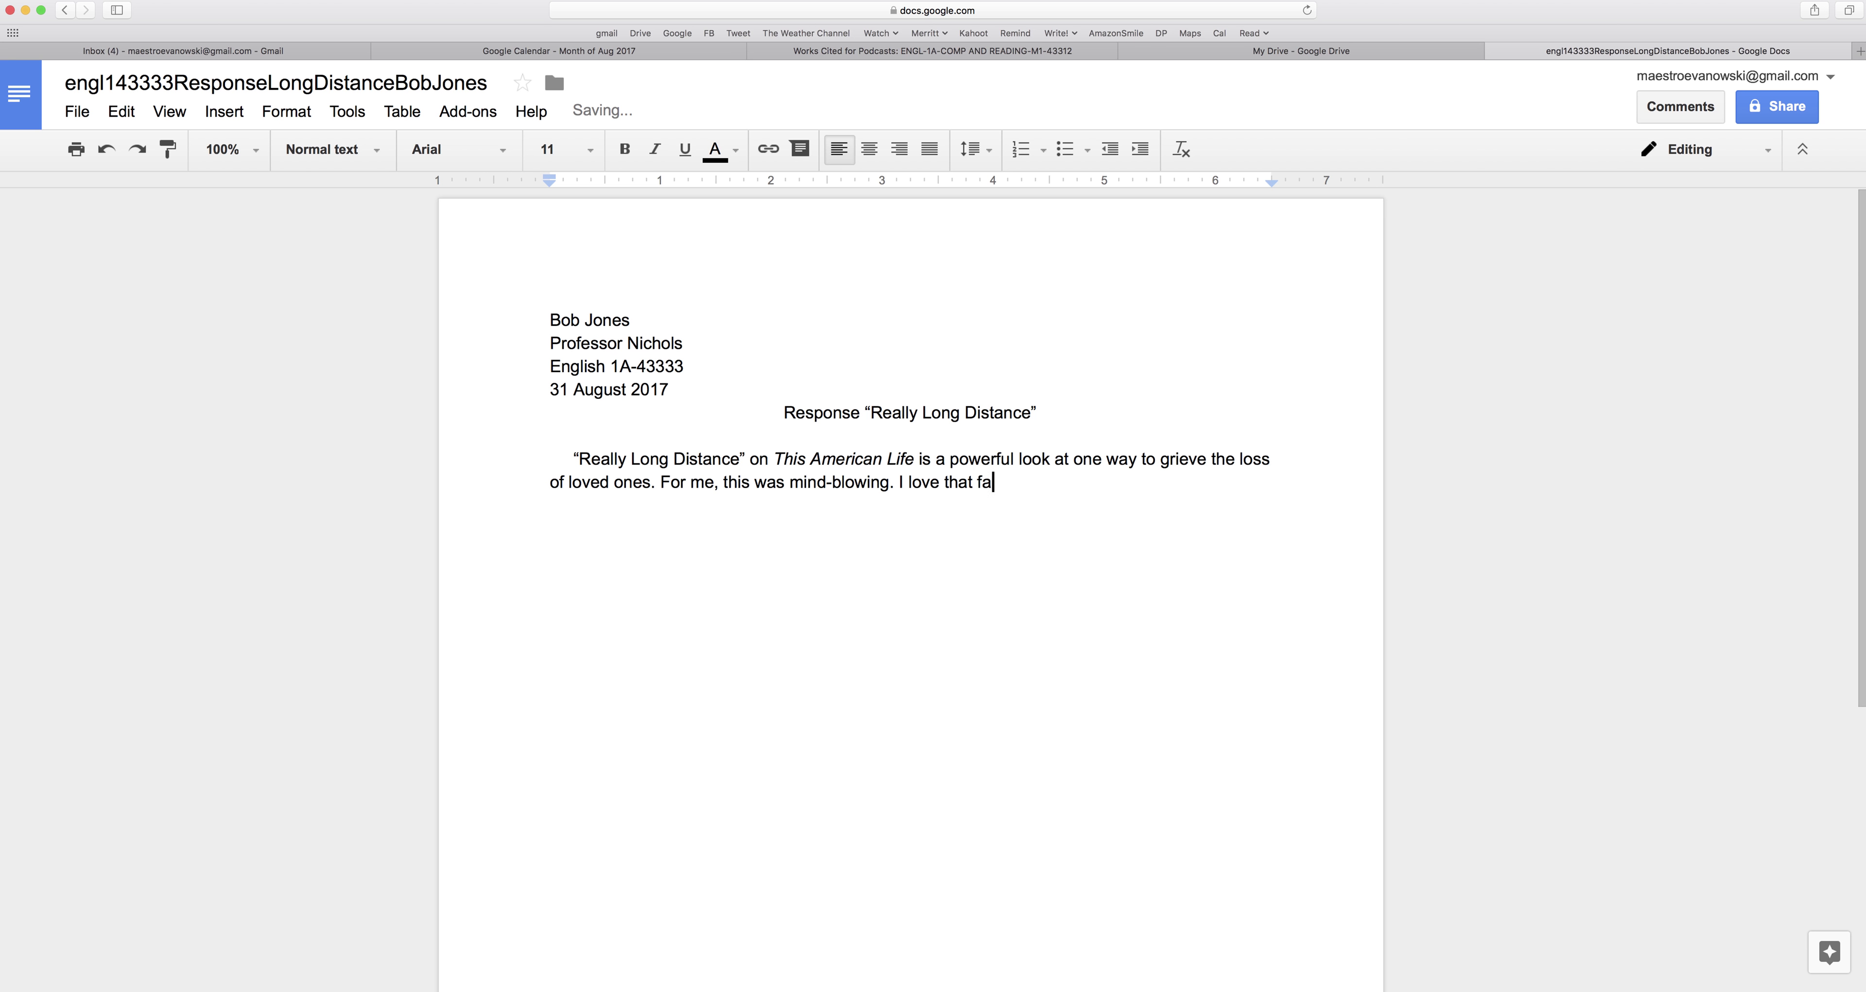
pyautogui.write('ct that a phone booth, connected')
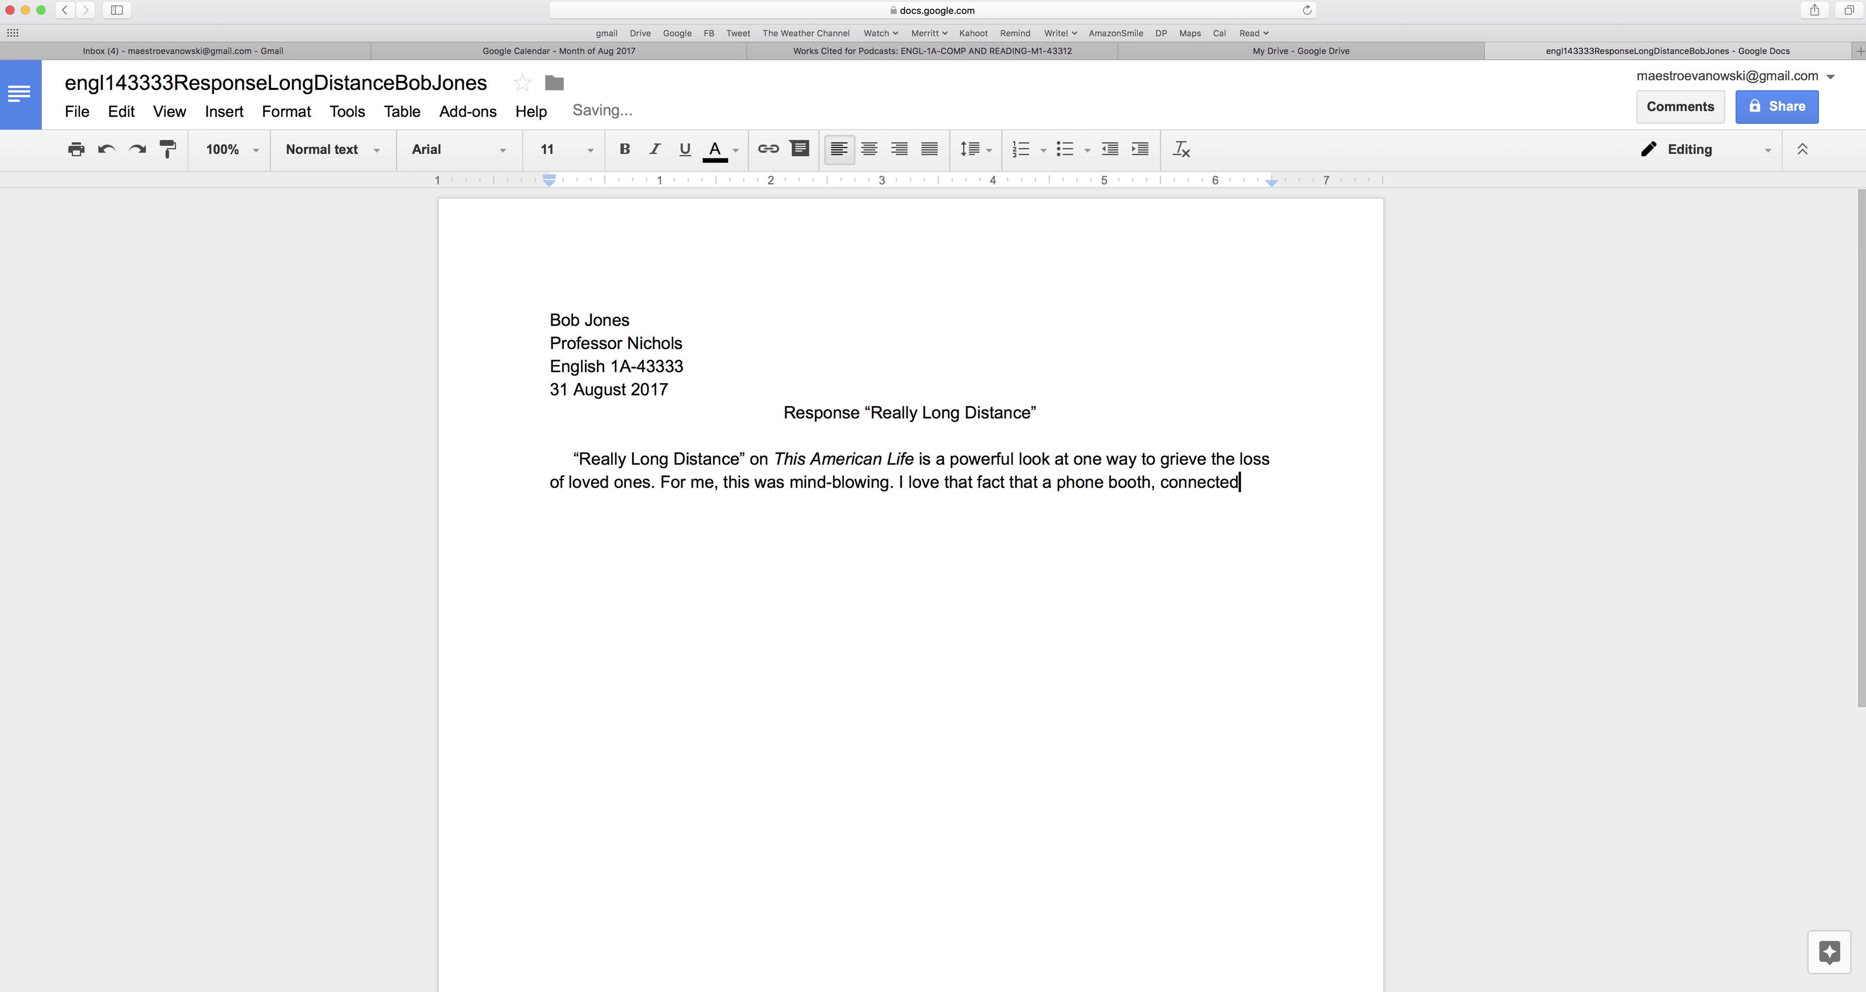
pyautogui.write(' to nothing, can offer s')
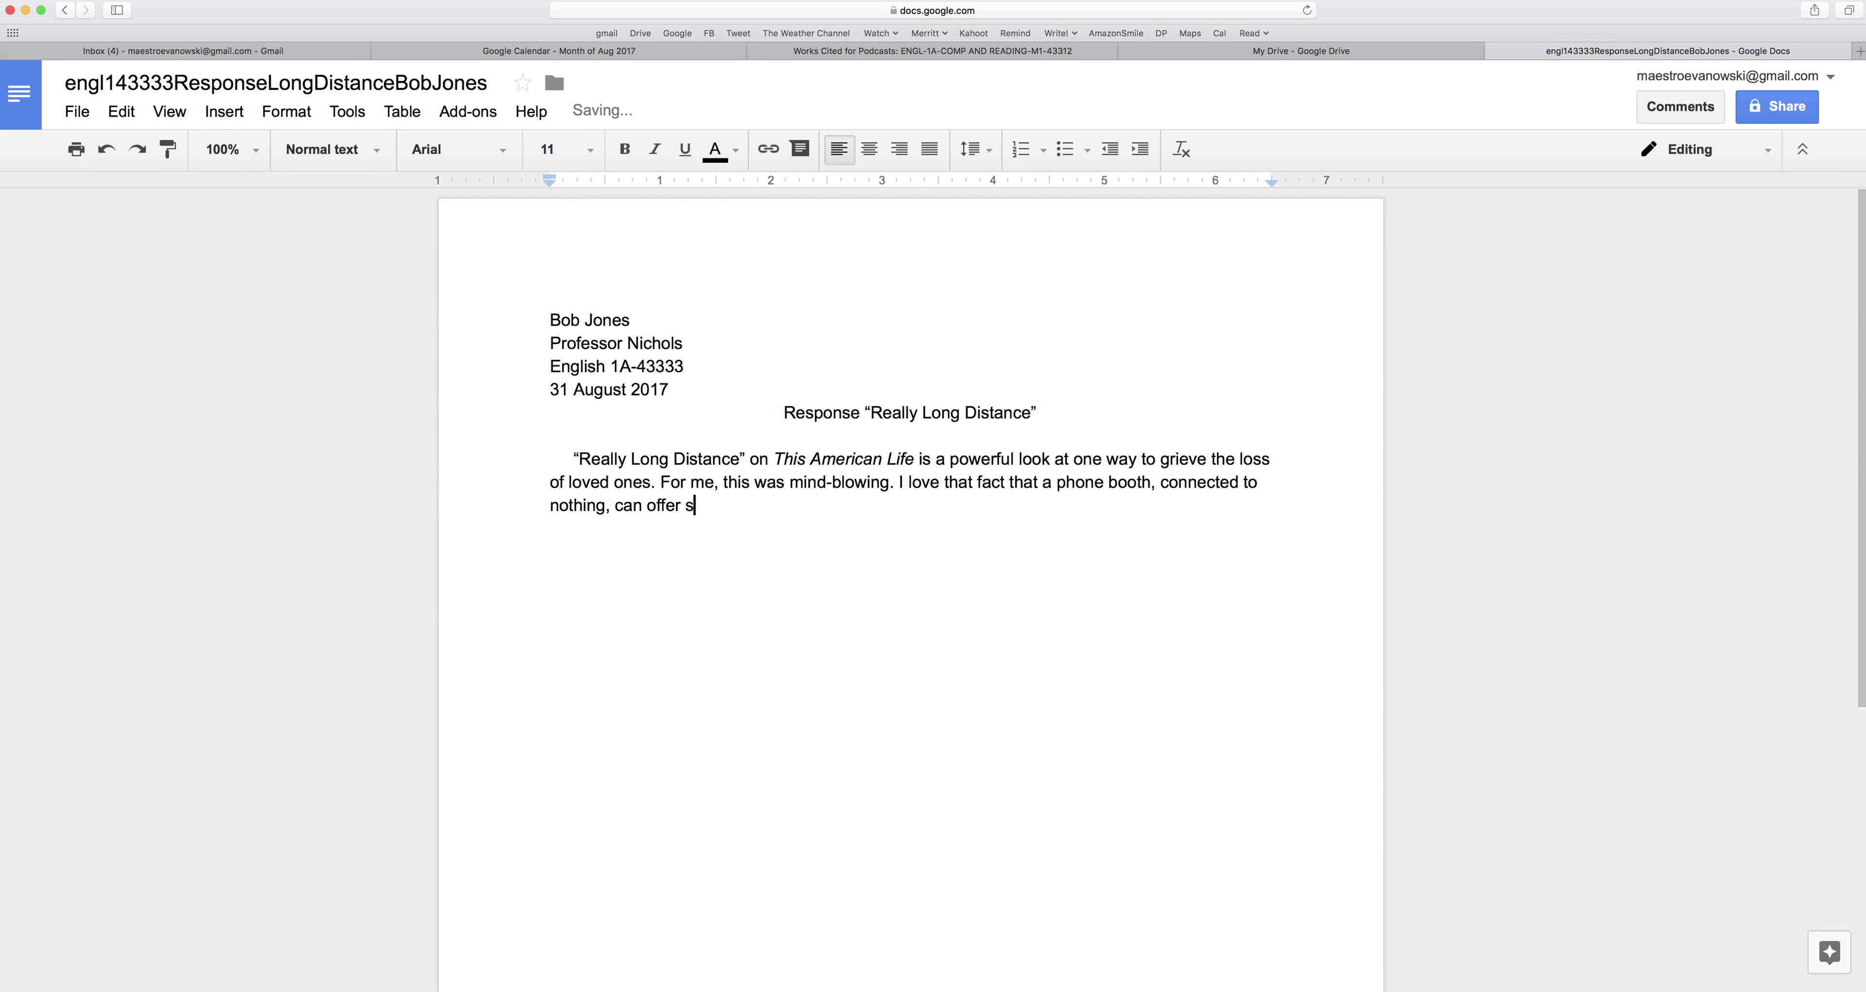
pyautogui.write('uch transformational h')
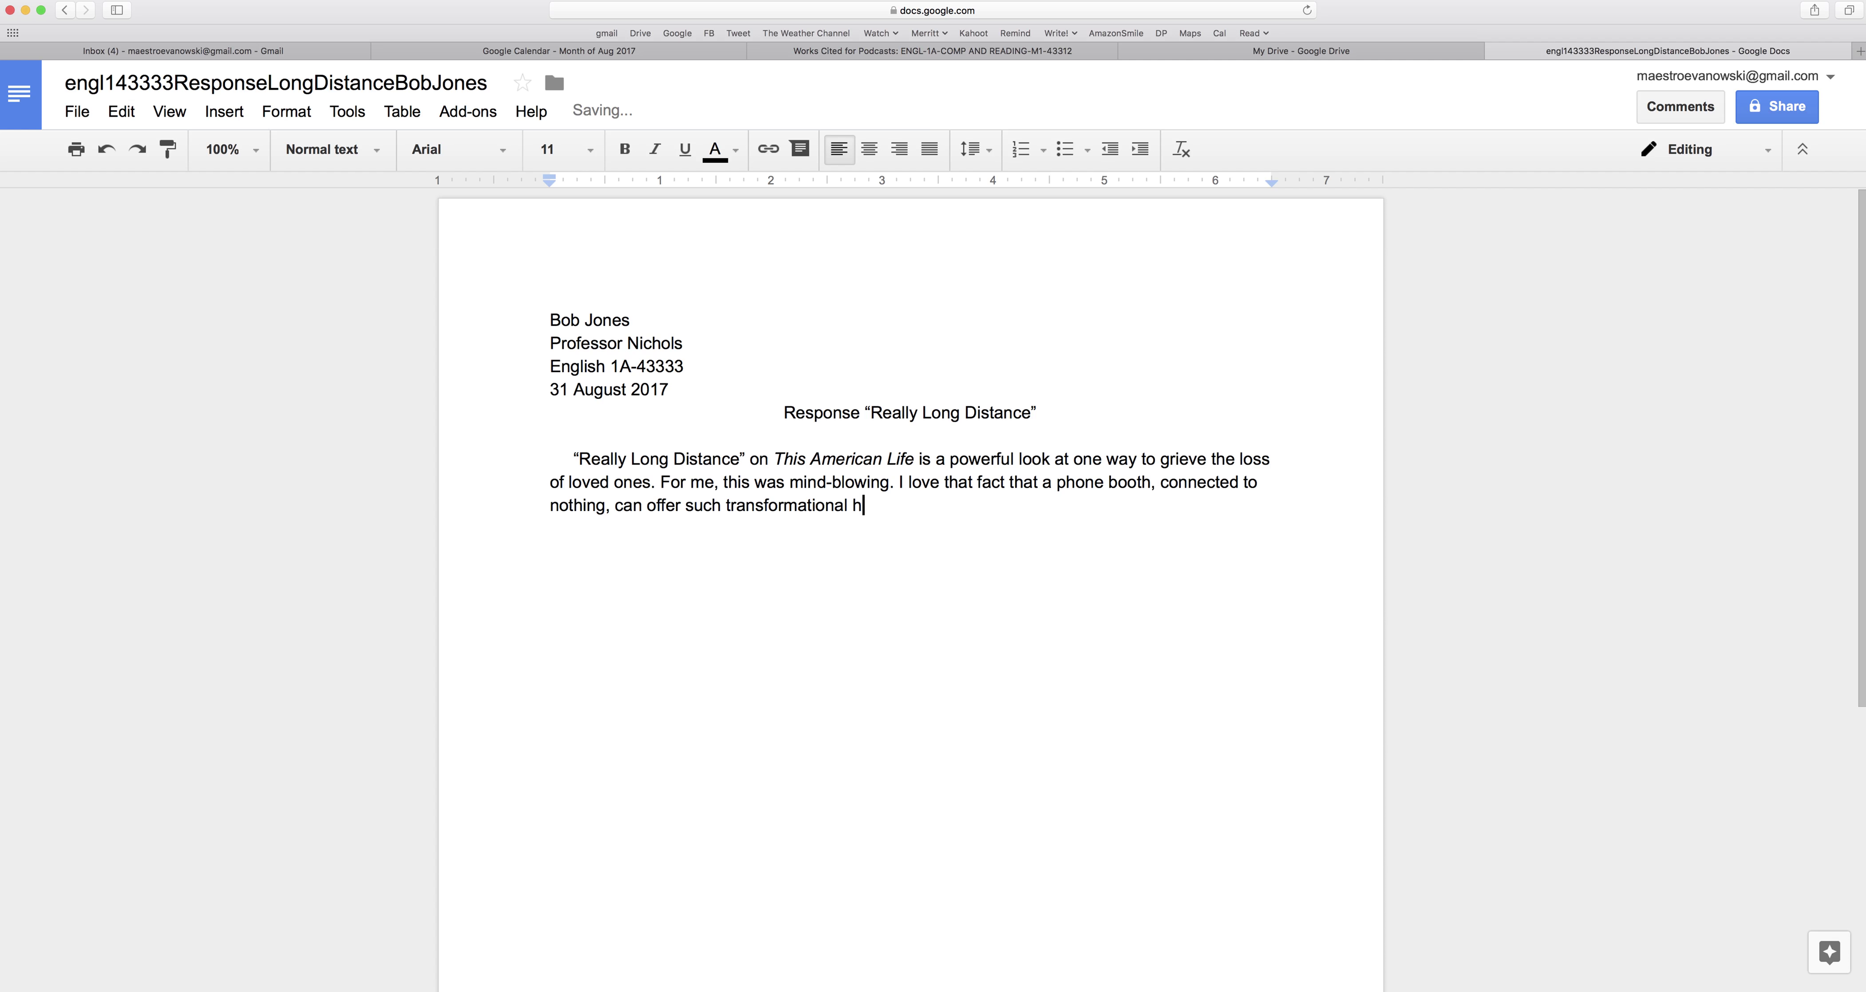
pyautogui.write('uman emotion. Think about wh')
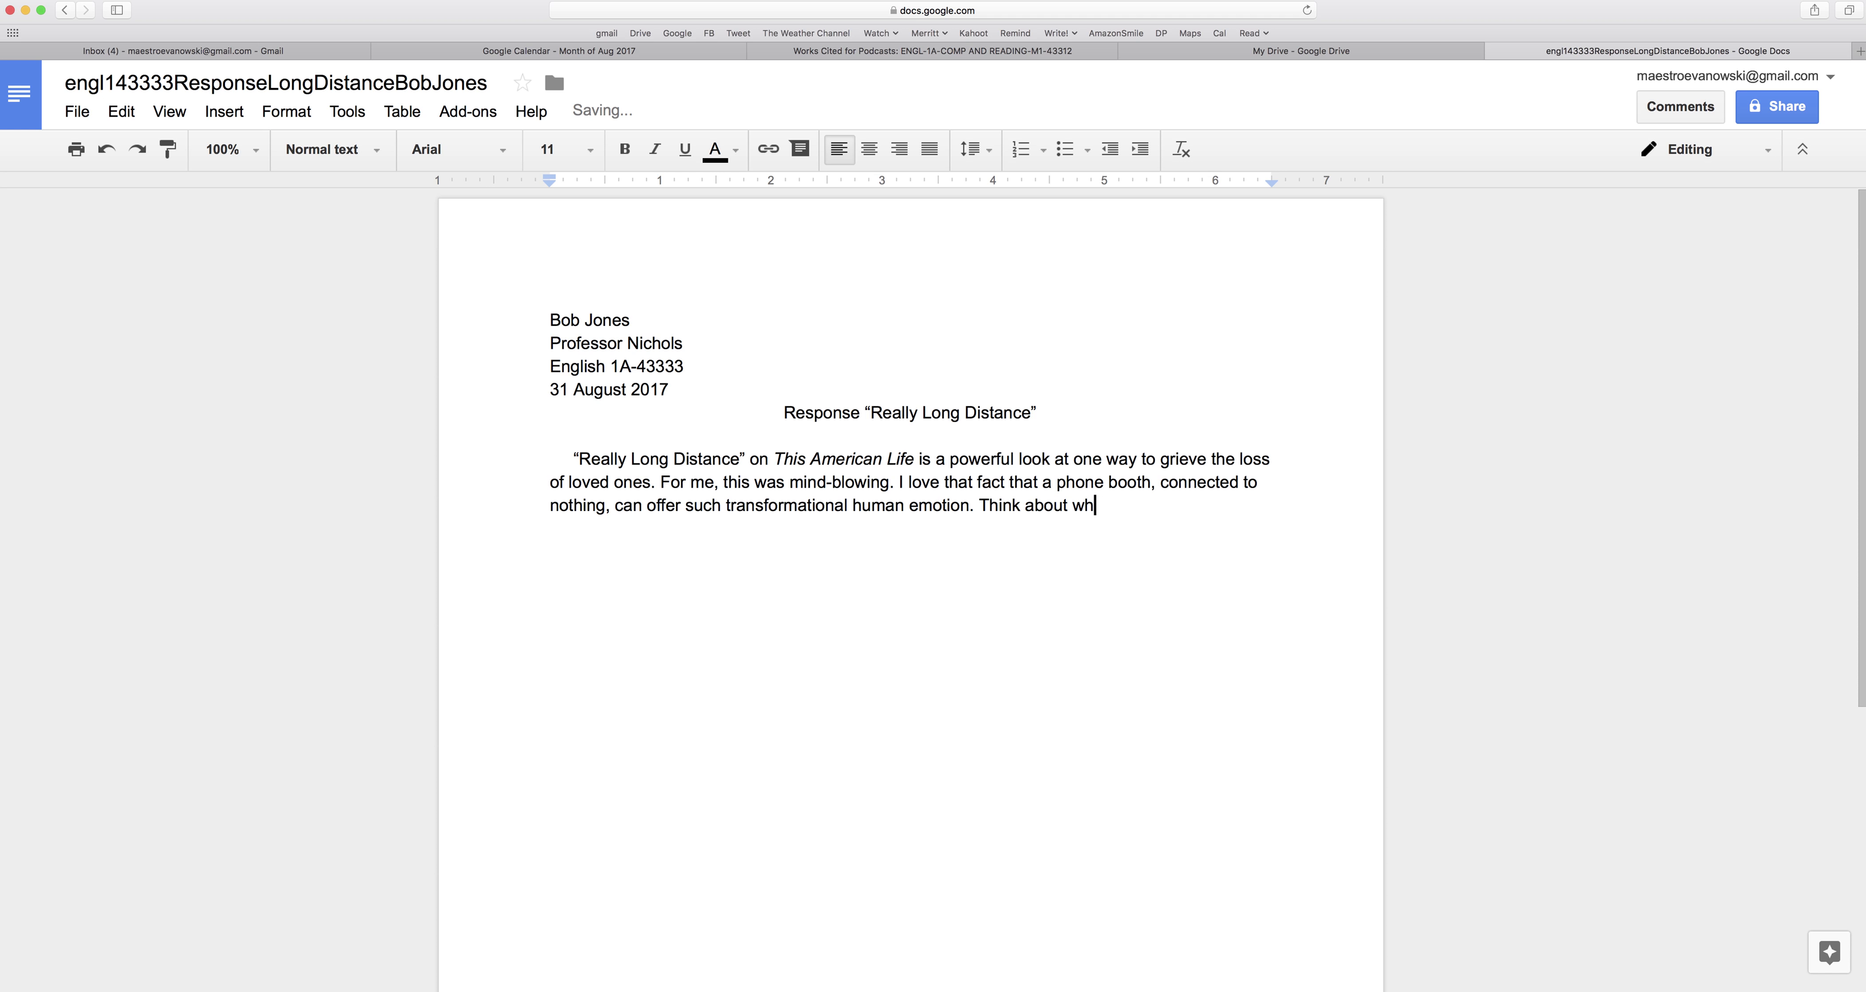
pyautogui.write('at this means in this day of ')
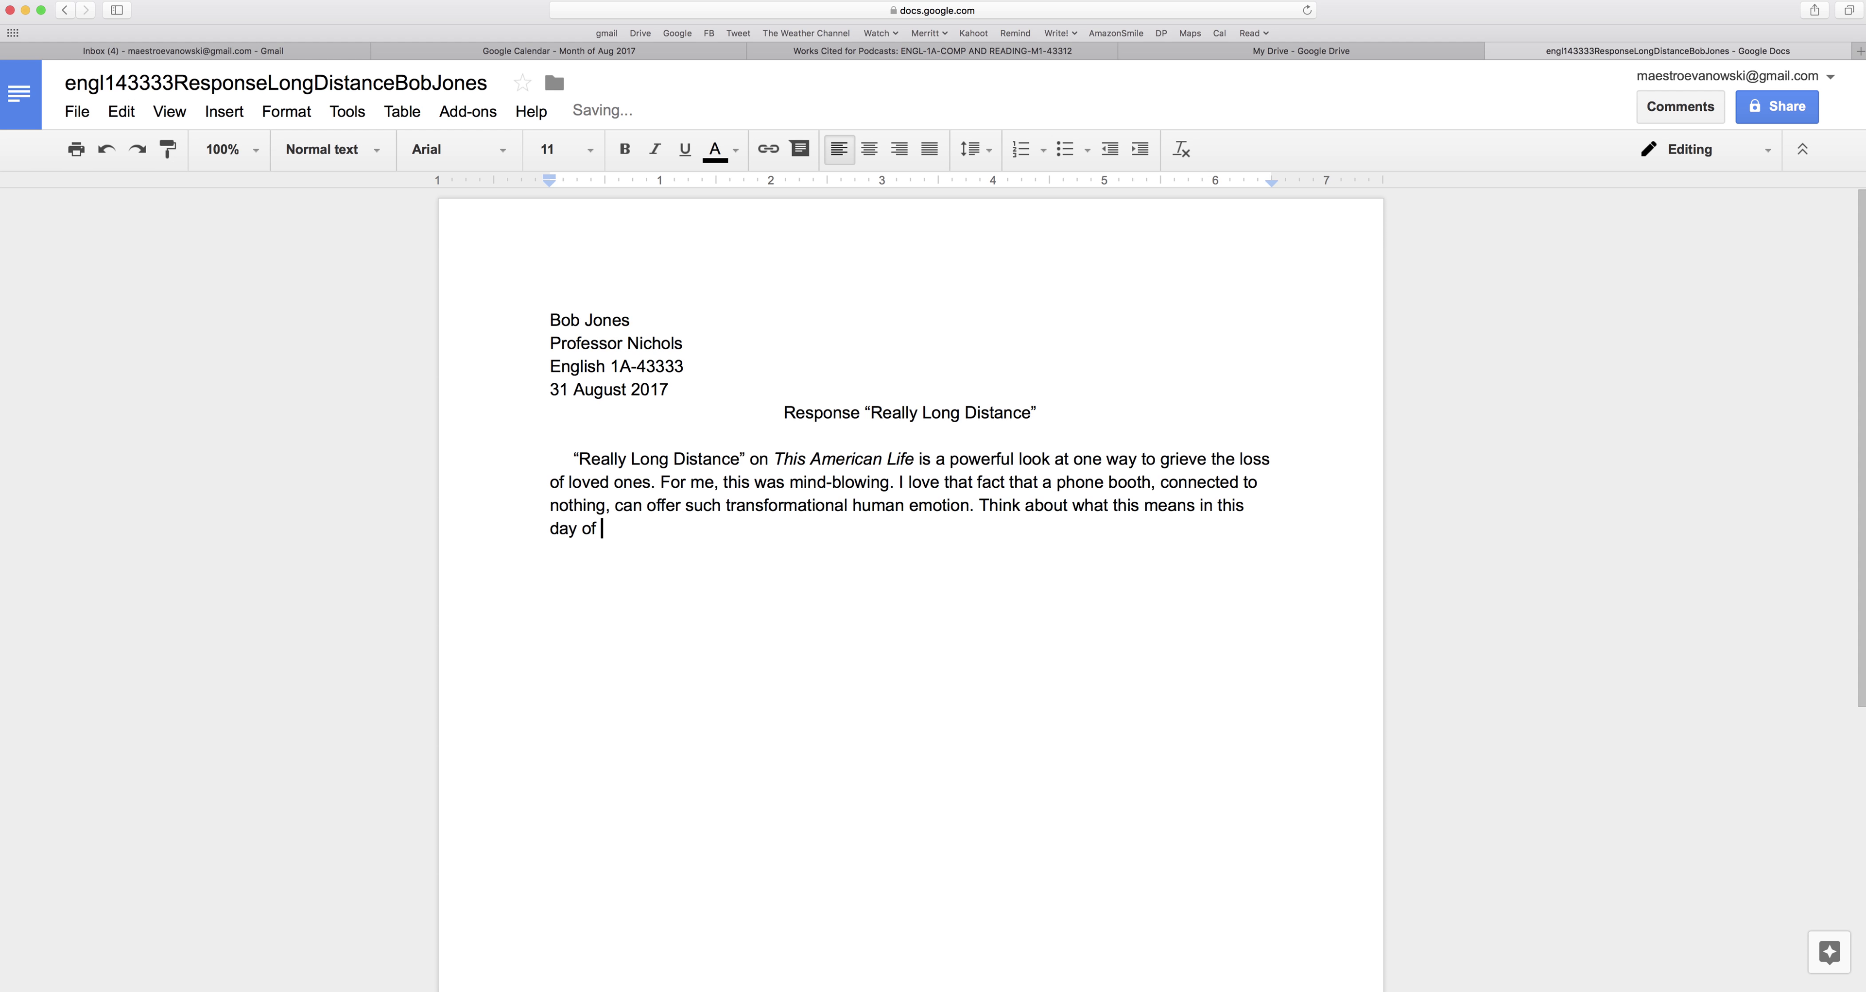
pyautogui.write('being more ')
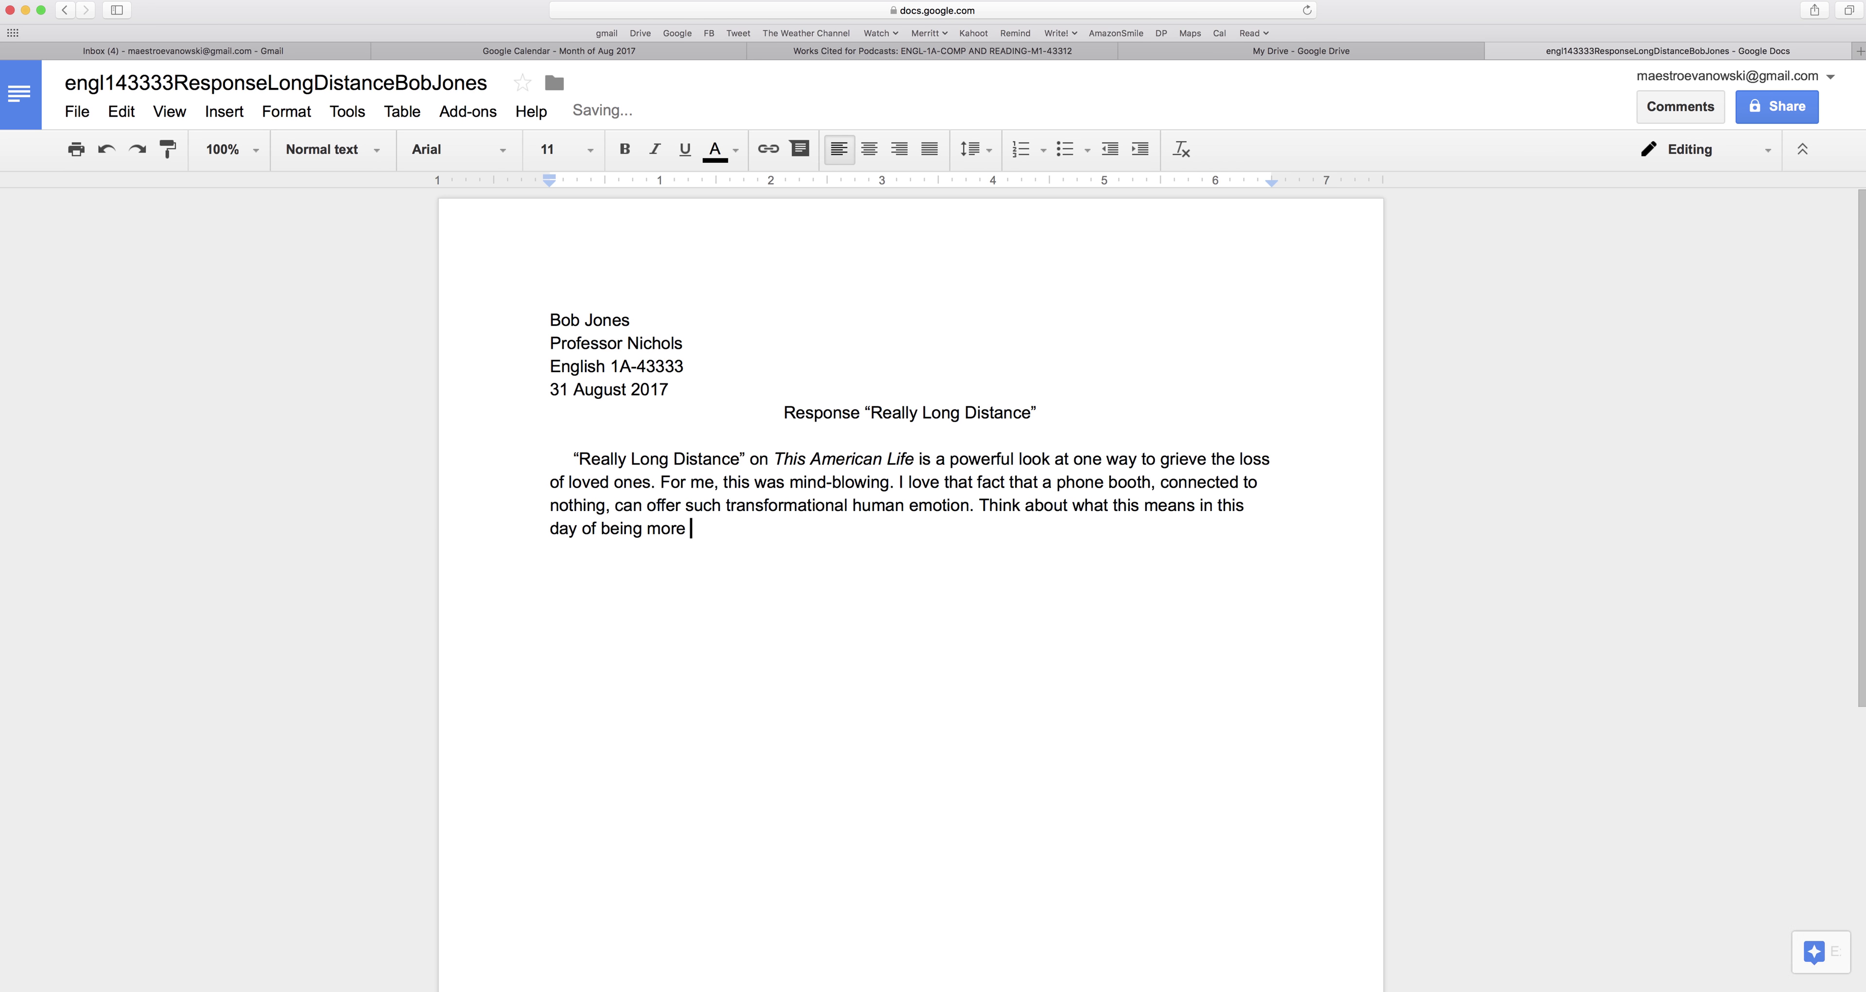
pyautogui.write('connected to phones and ')
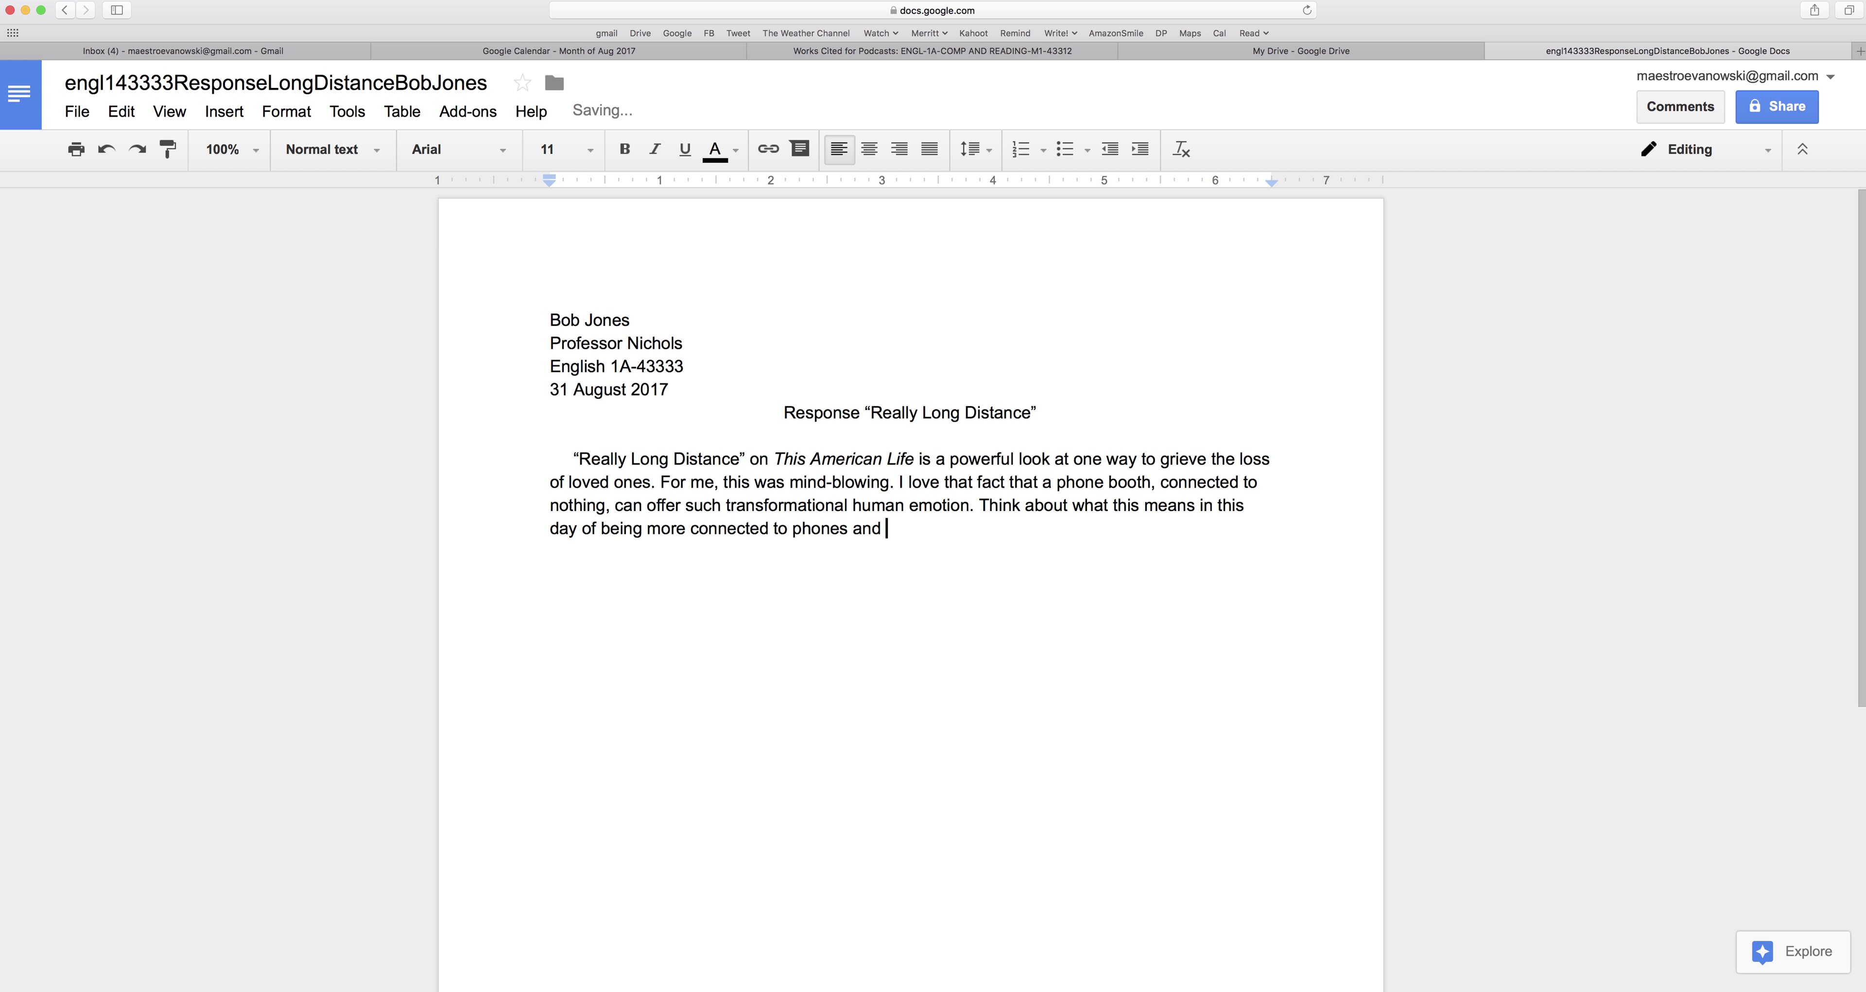
pyautogui.write('y')
pyautogui.press('BackSpace')
pyautogui.press('BackSpace')
pyautogui.press('BackSpace')
pyautogui.press('BackSpace')
pyautogui.press('BackSpace')
# Finish with 'than in any other time of human history' and paste repeated 'Blah blah' filler sentences.
pyautogui.write('than in any other time of huma')
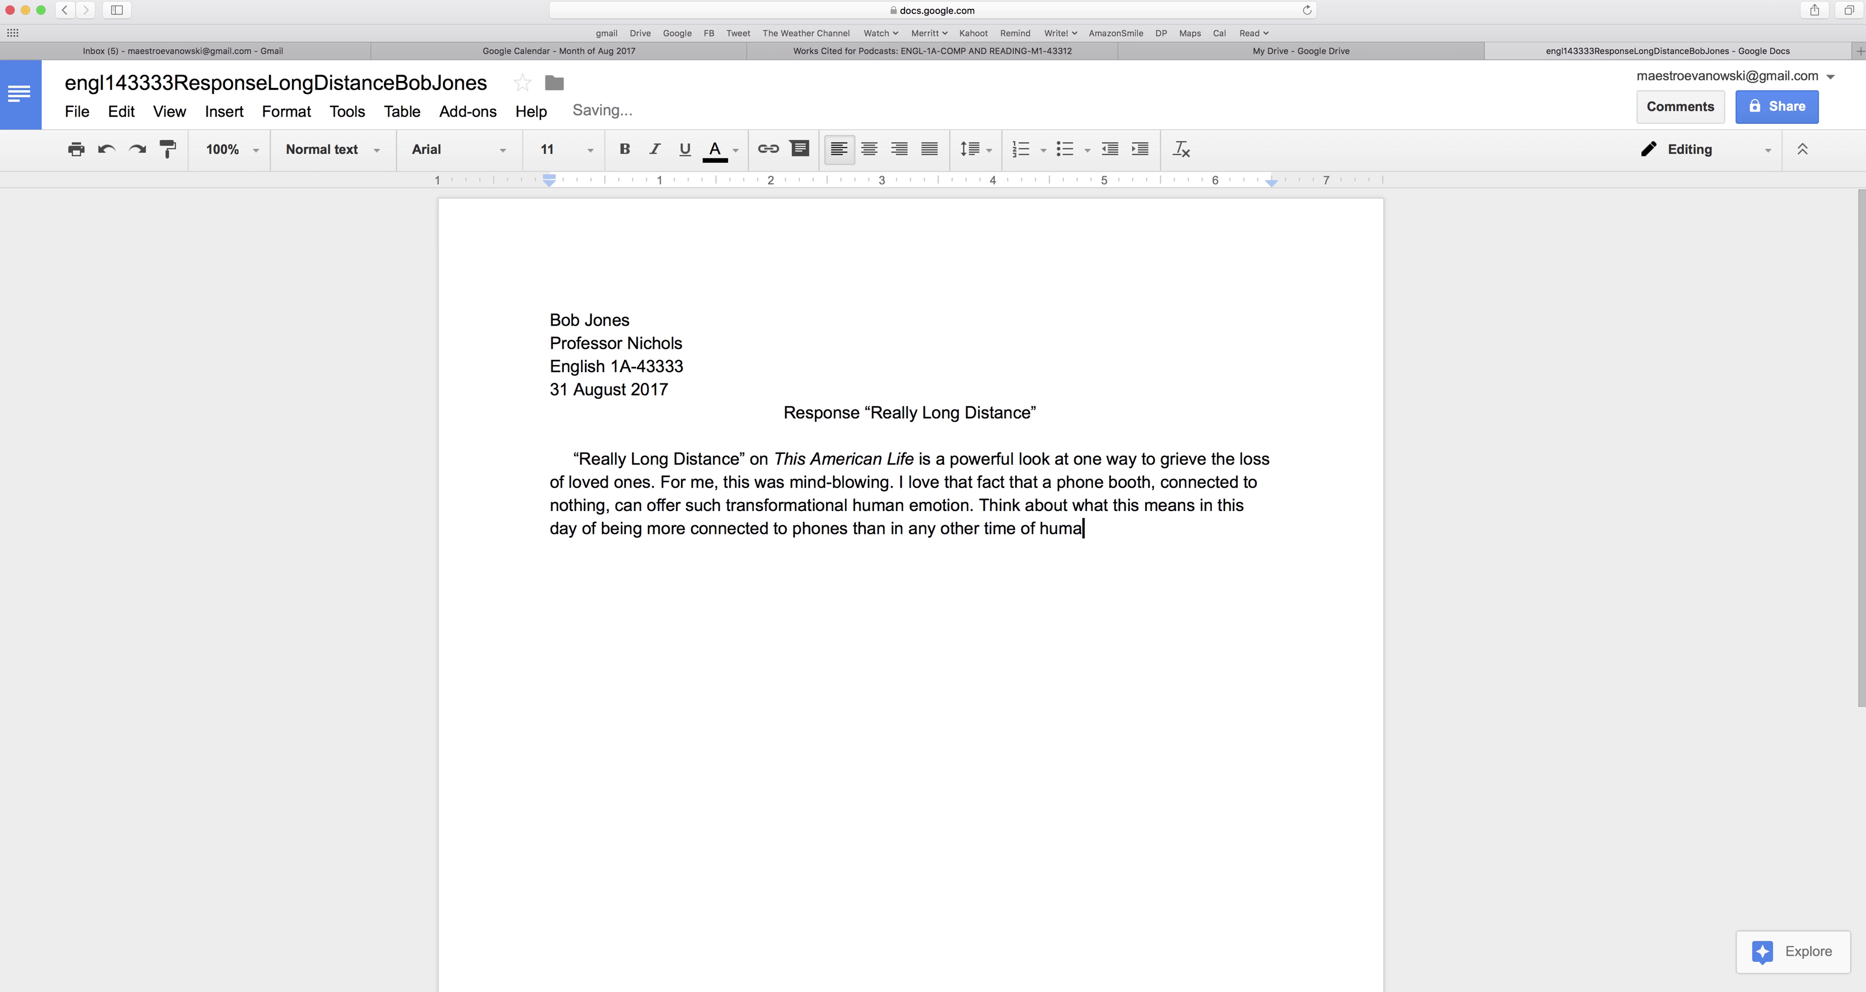
pyautogui.write('n history.')
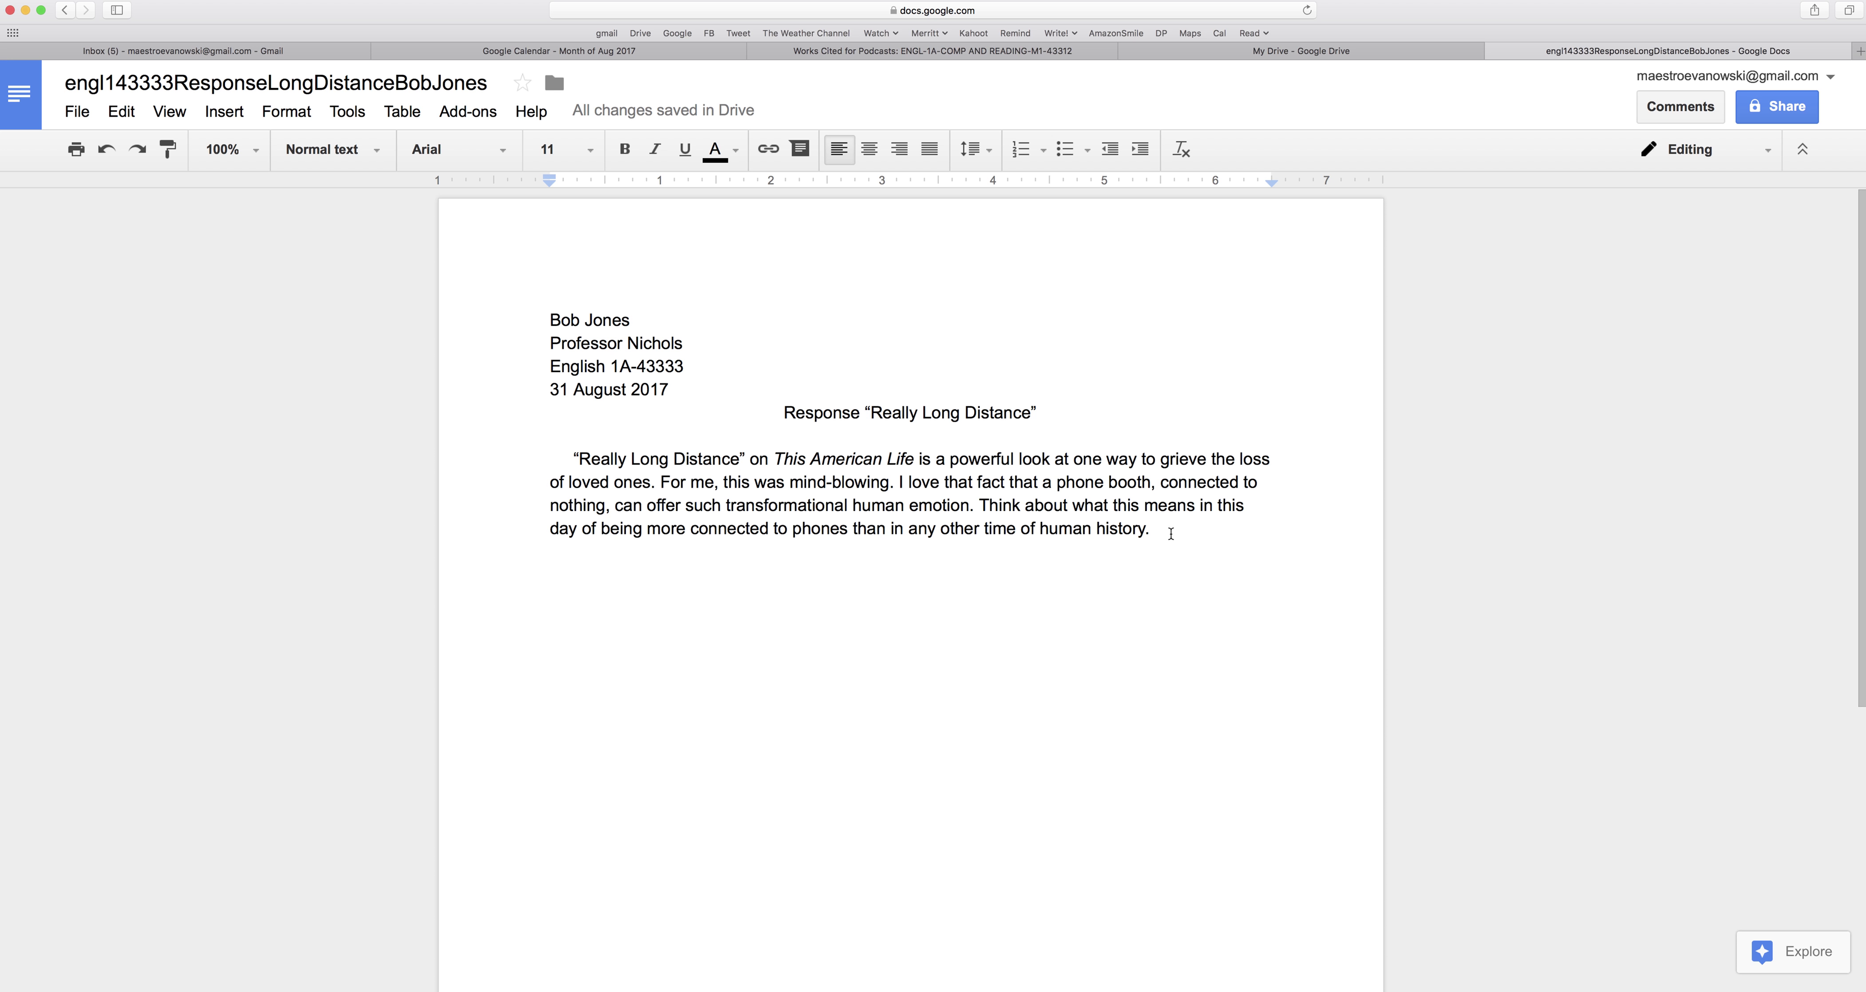
pyautogui.write('Blah blah')
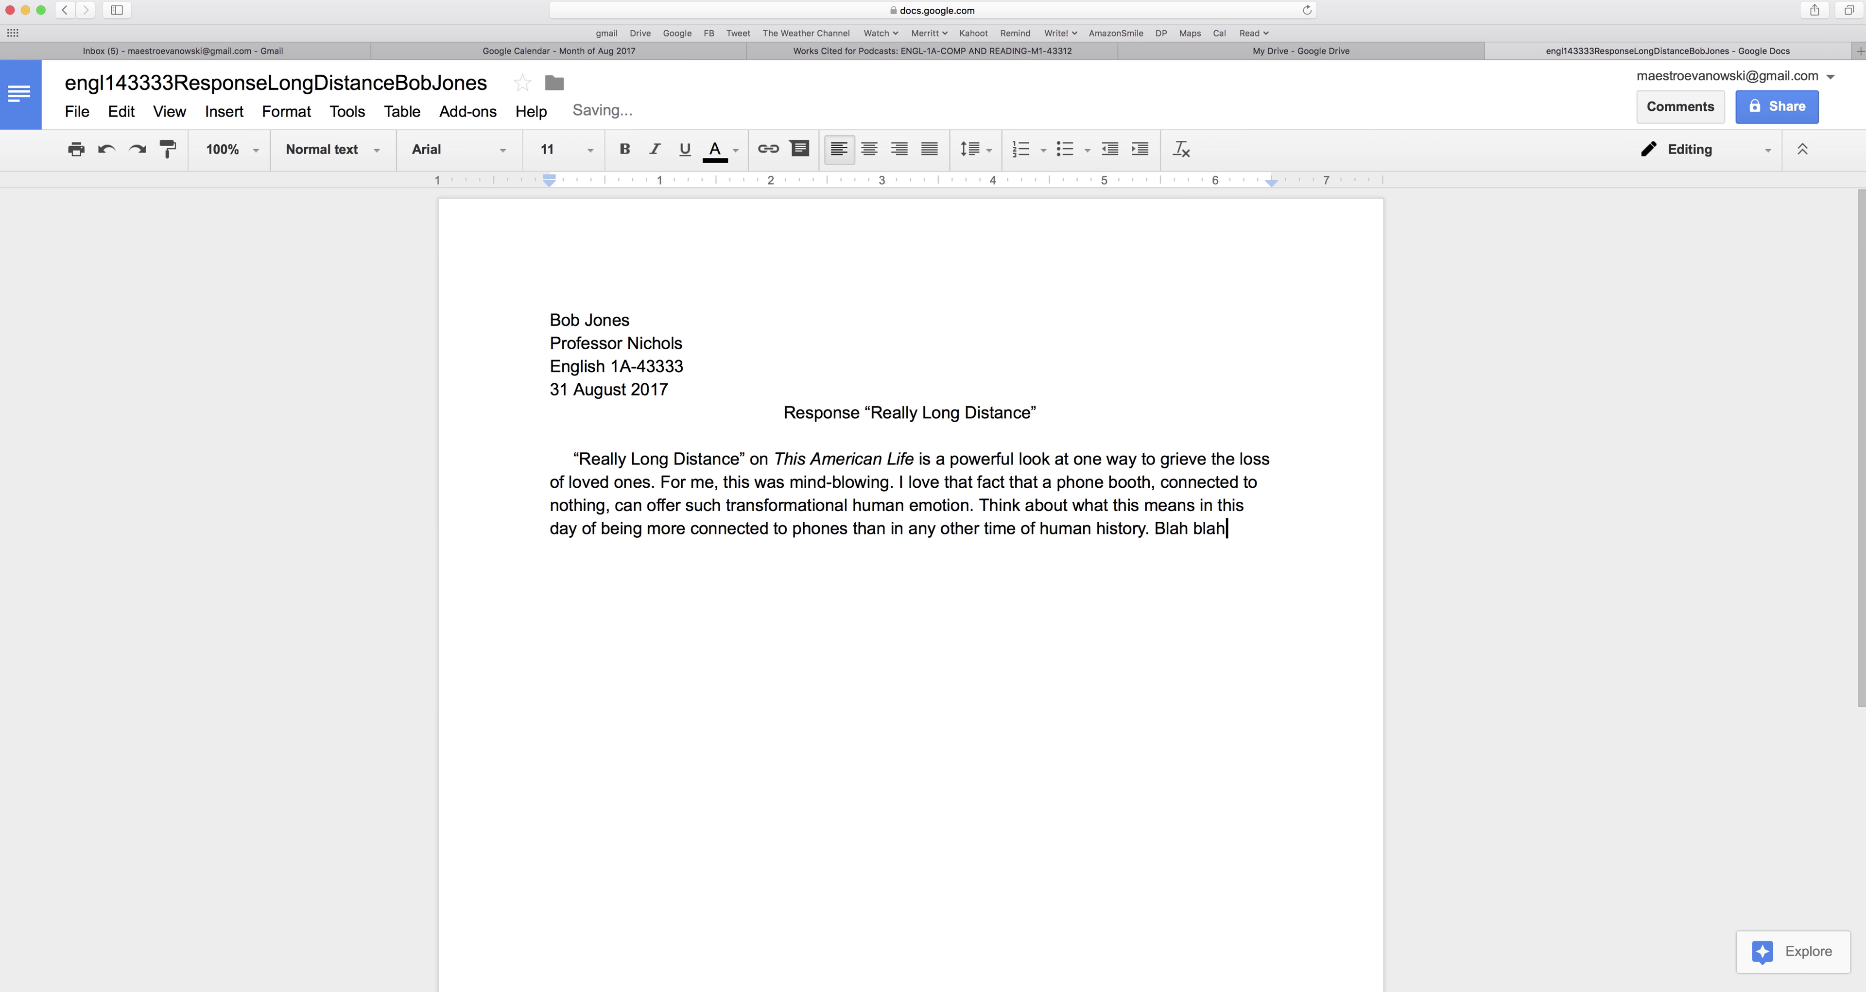
pyautogui.write(' blah blah blah blah')
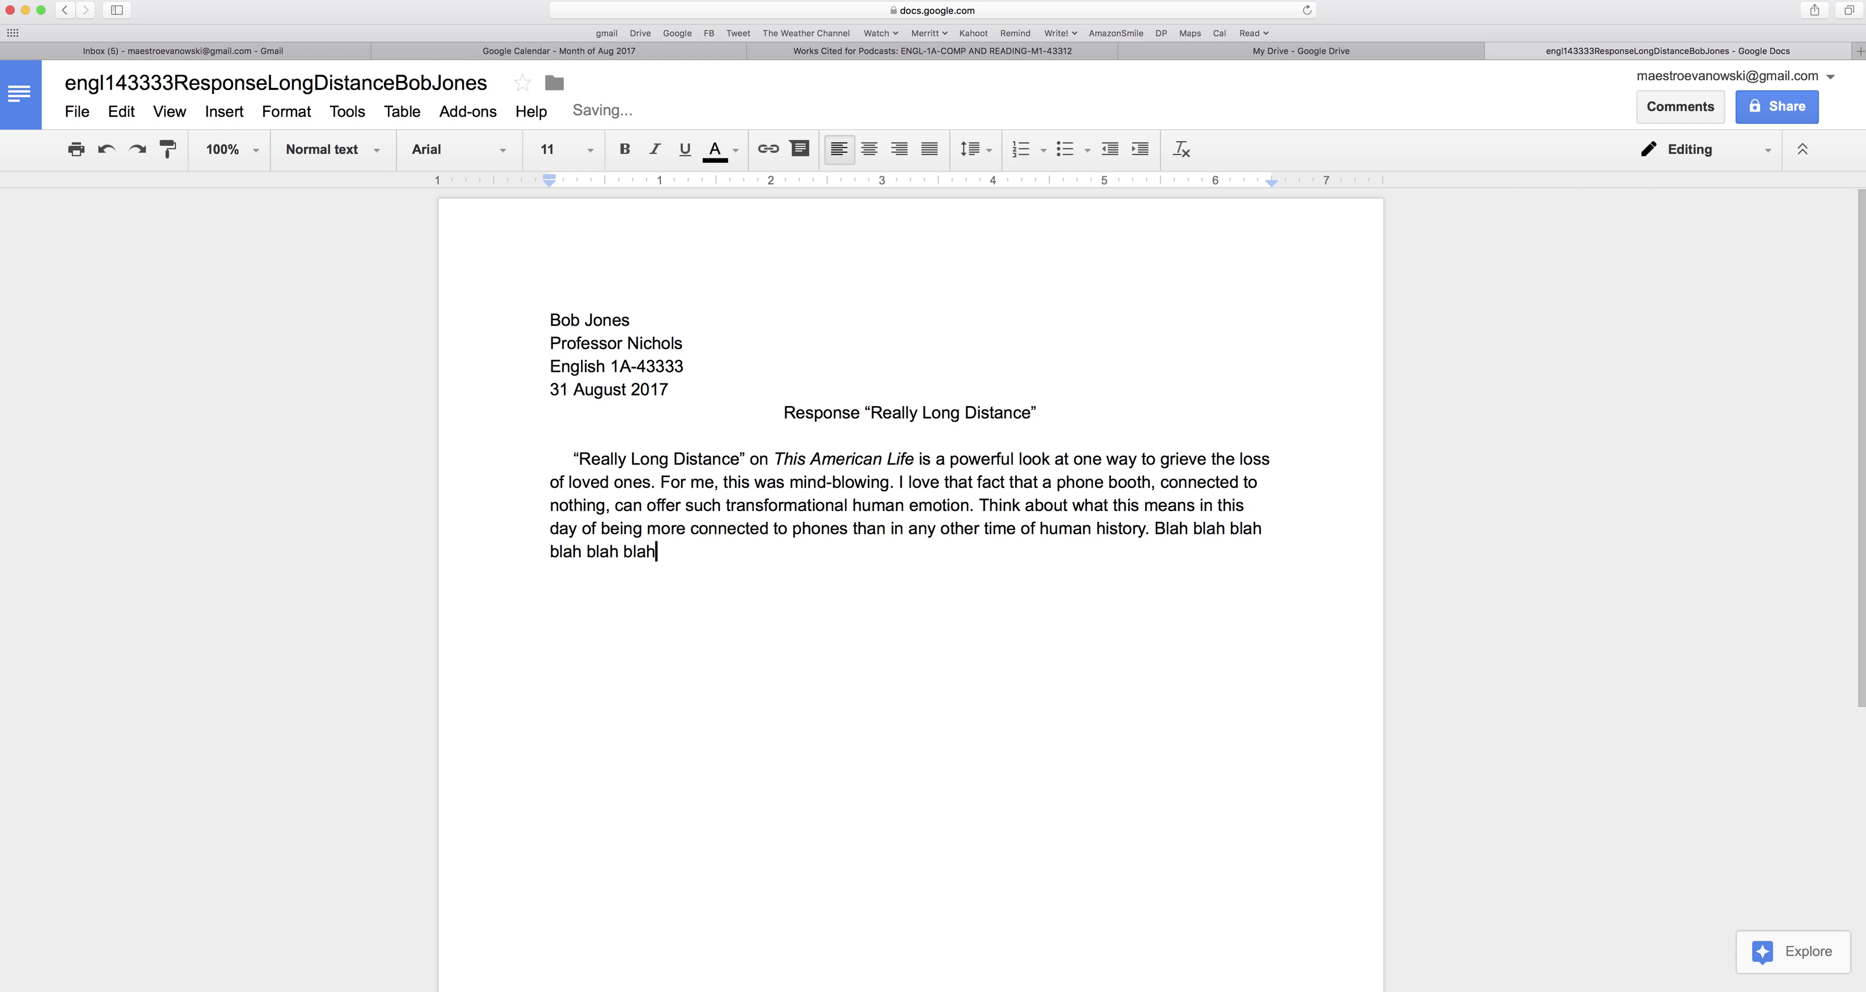
pyautogui.write('.')
pyautogui.moveTo(663, 552); pyautogui.dragTo(1153, 529)
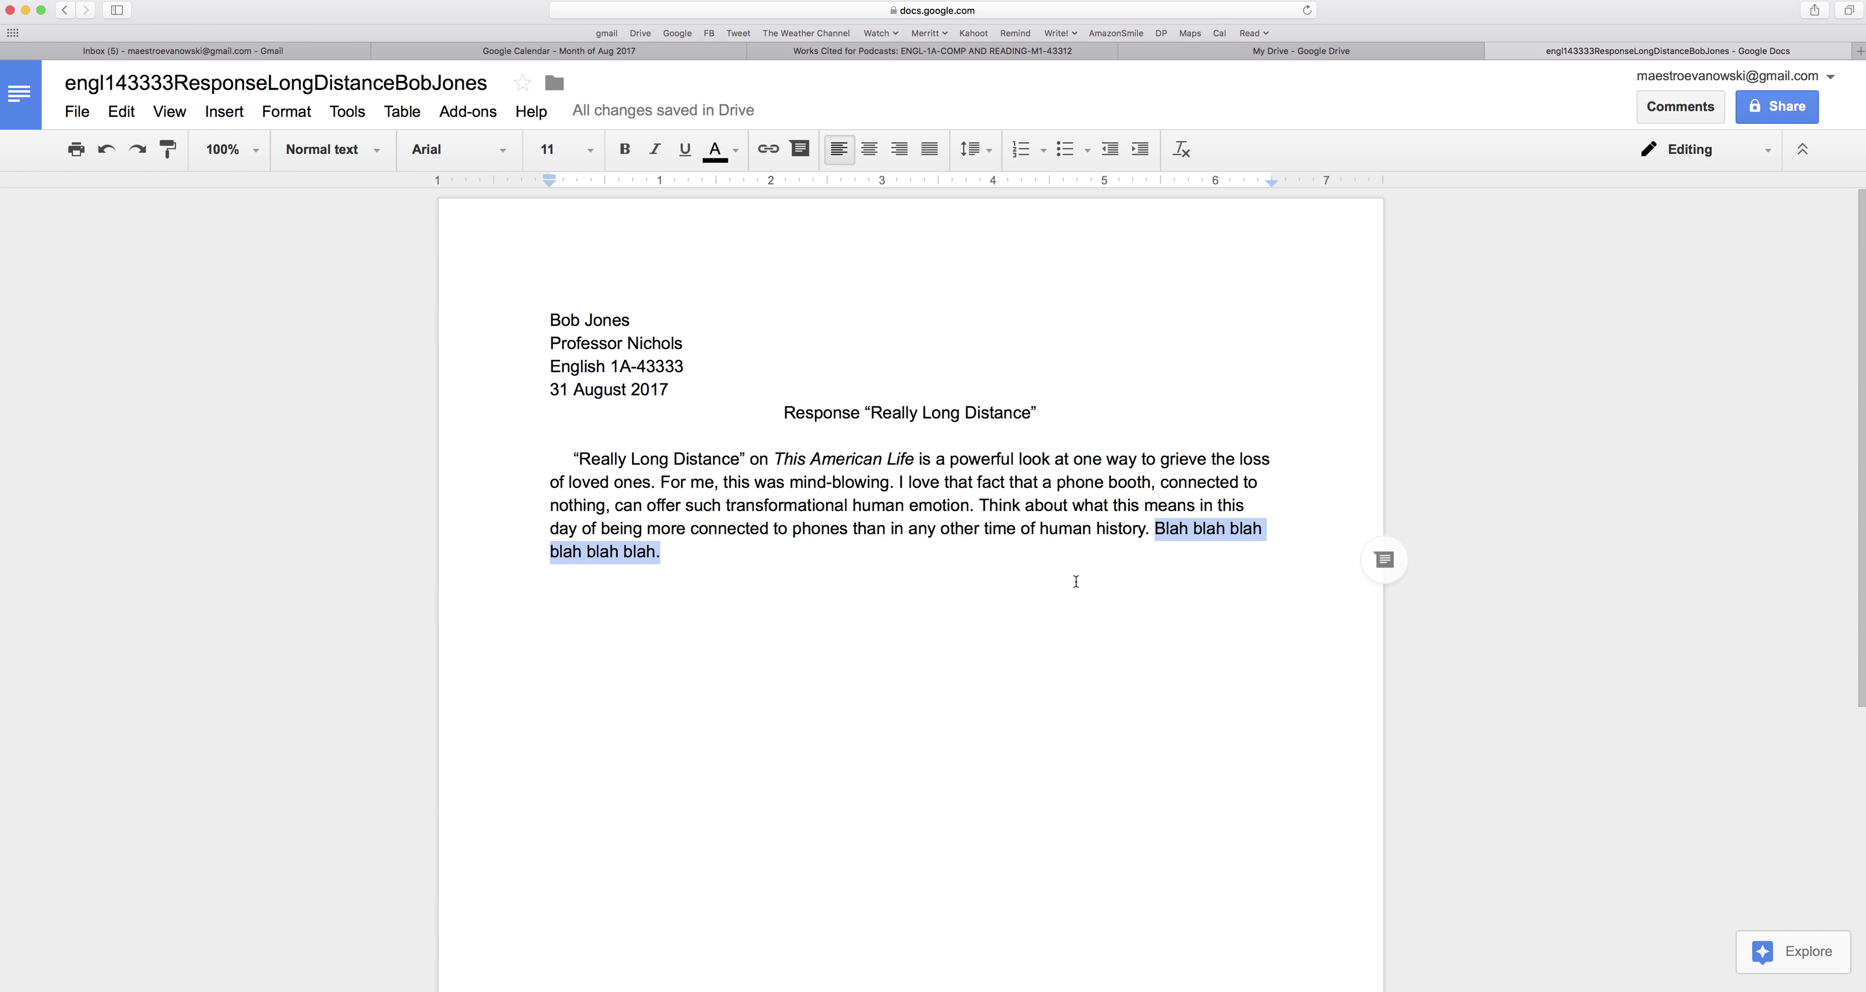
pyautogui.click(876, 550)
pyautogui.press('super+v')
pyautogui.press('super+v')
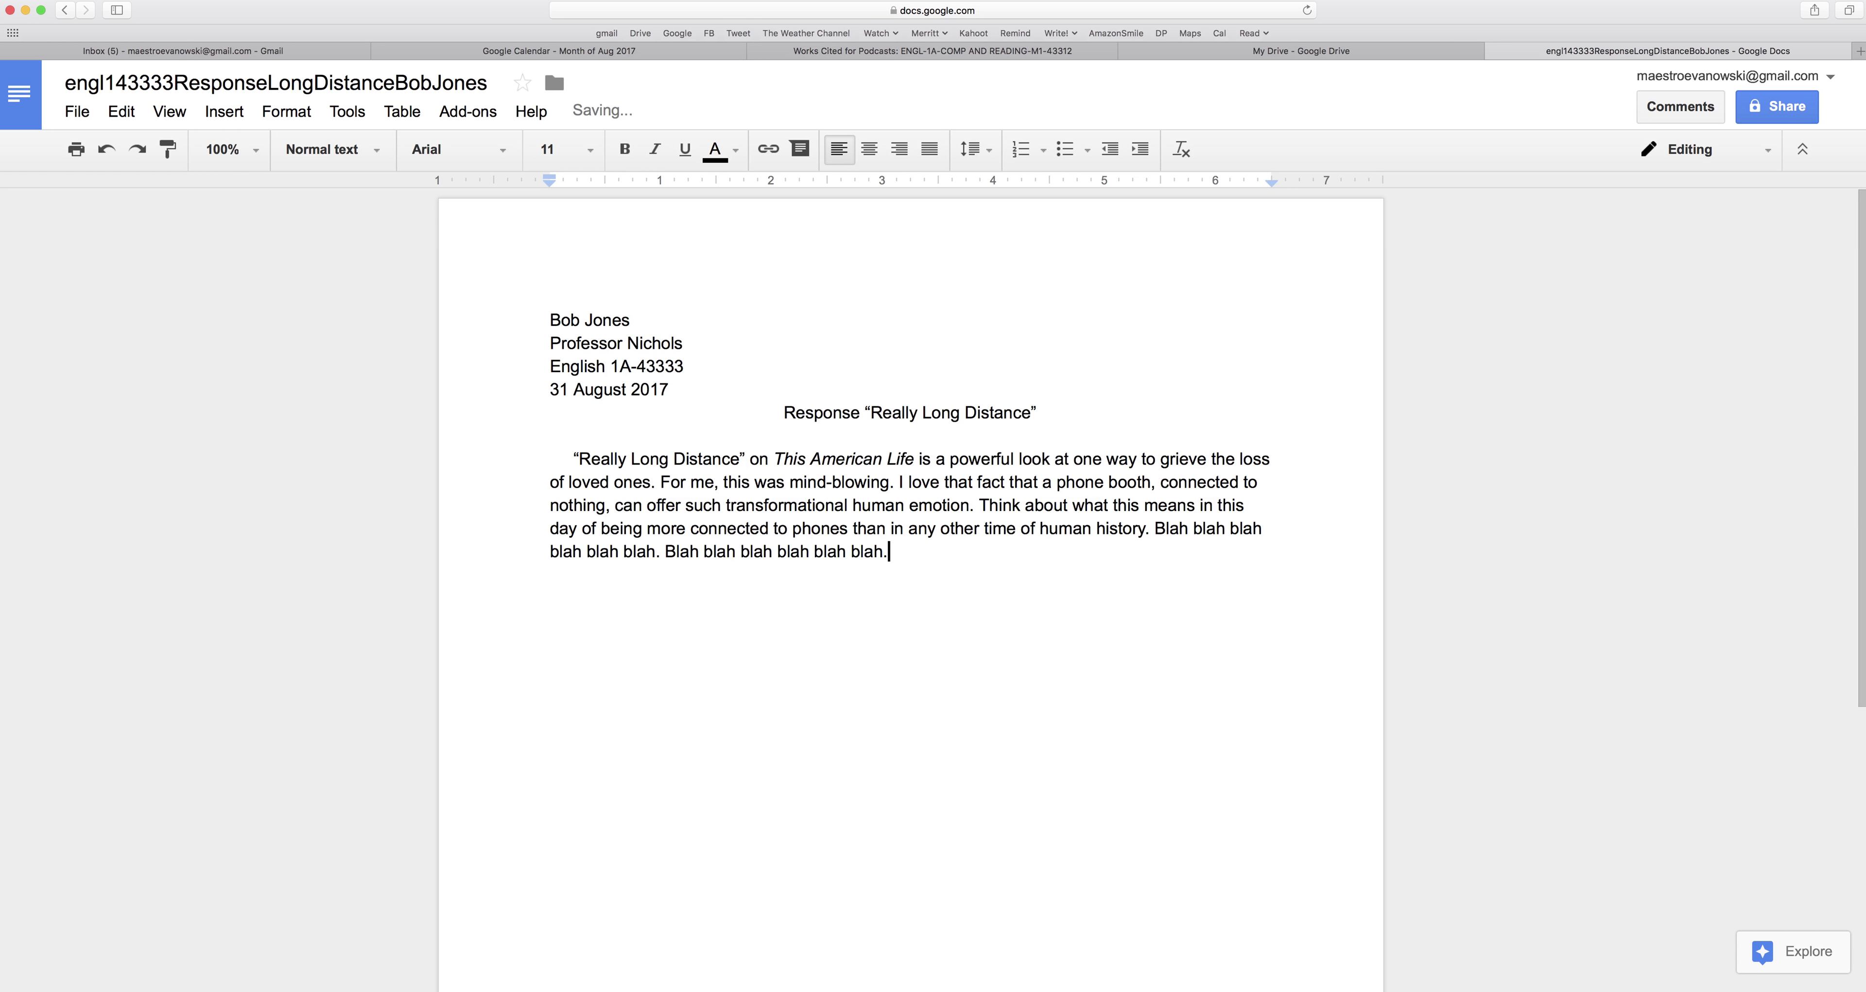
pyautogui.write('Blah blah blah blah blah.')
pyautogui.press('super+space')
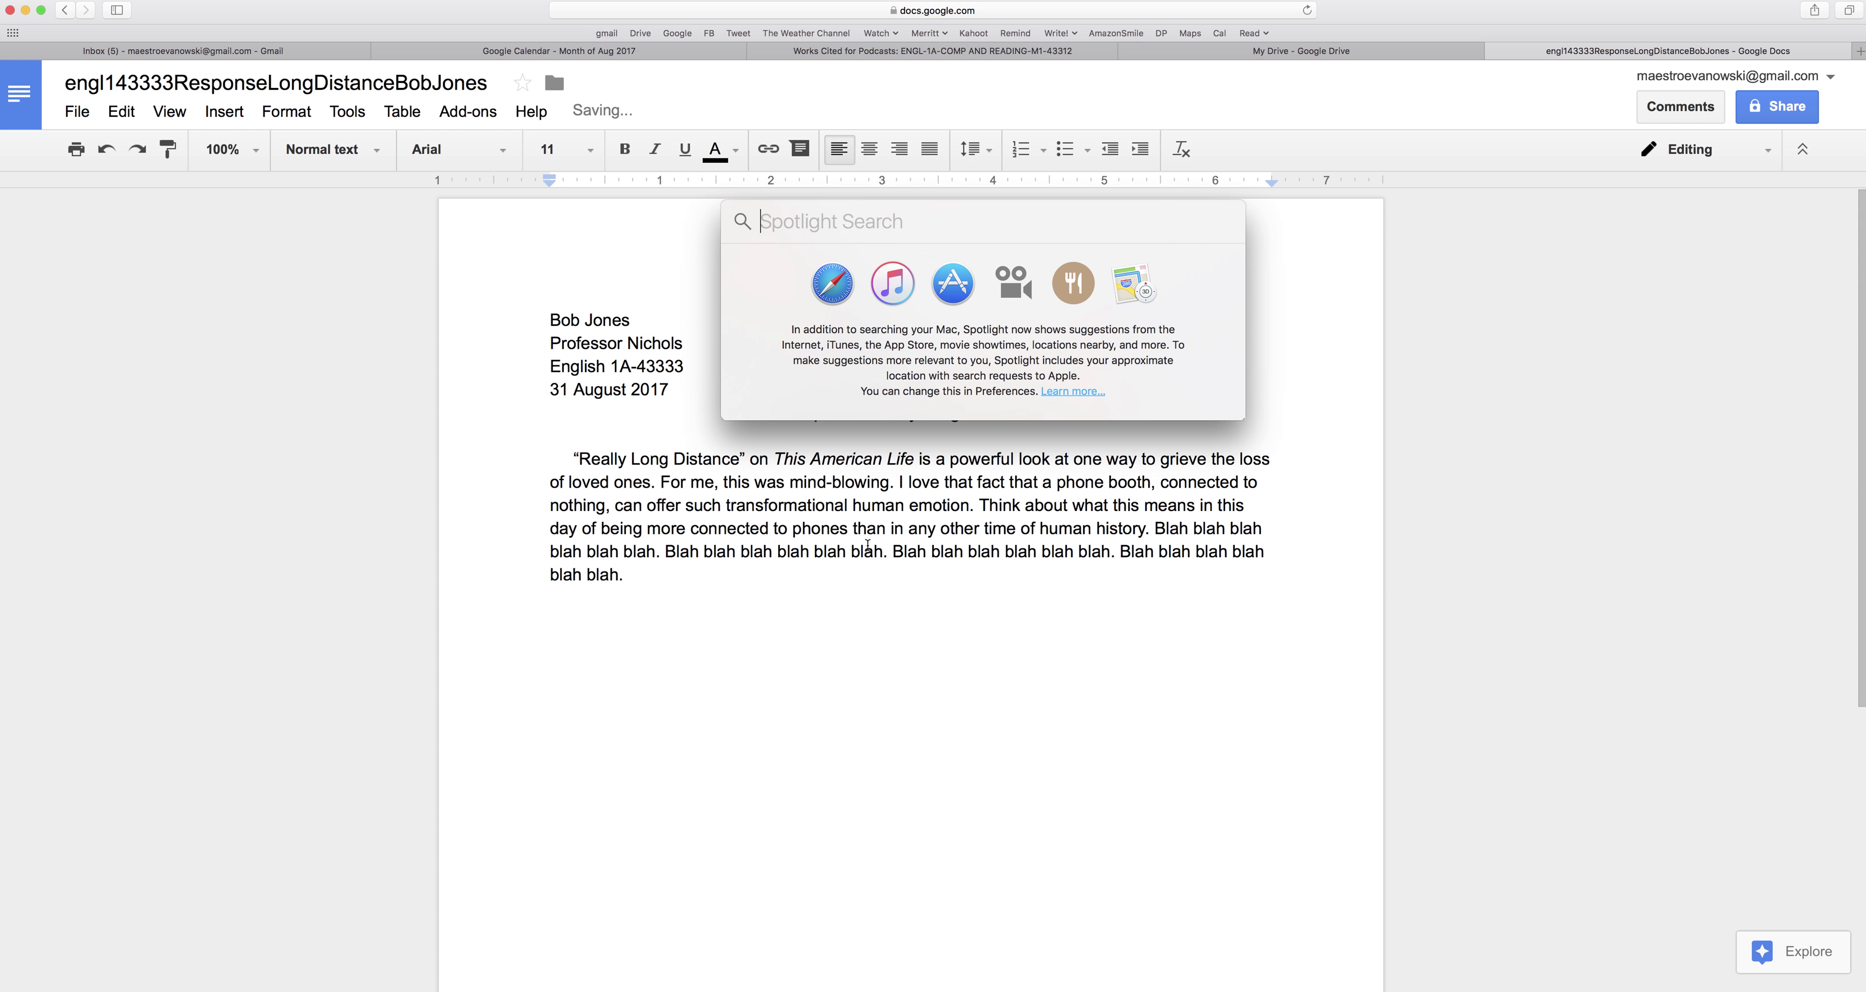
pyautogui.press('Escape')
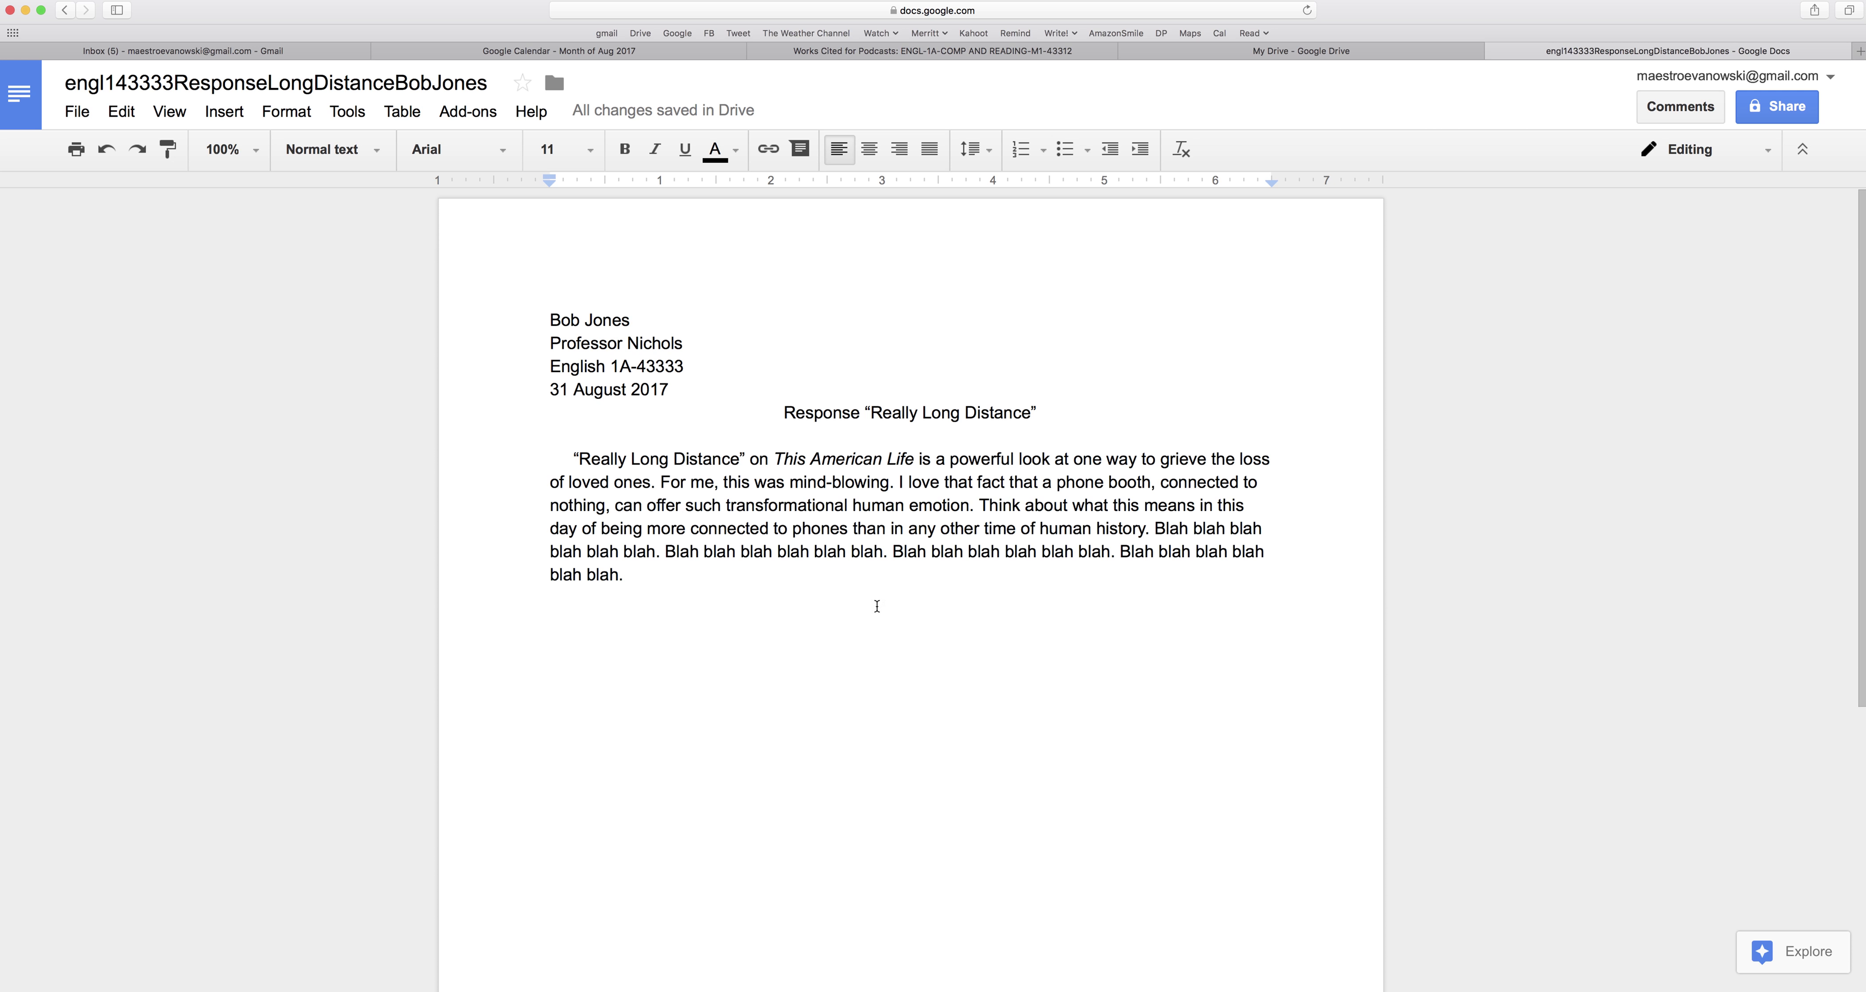
pyautogui.press('Return')
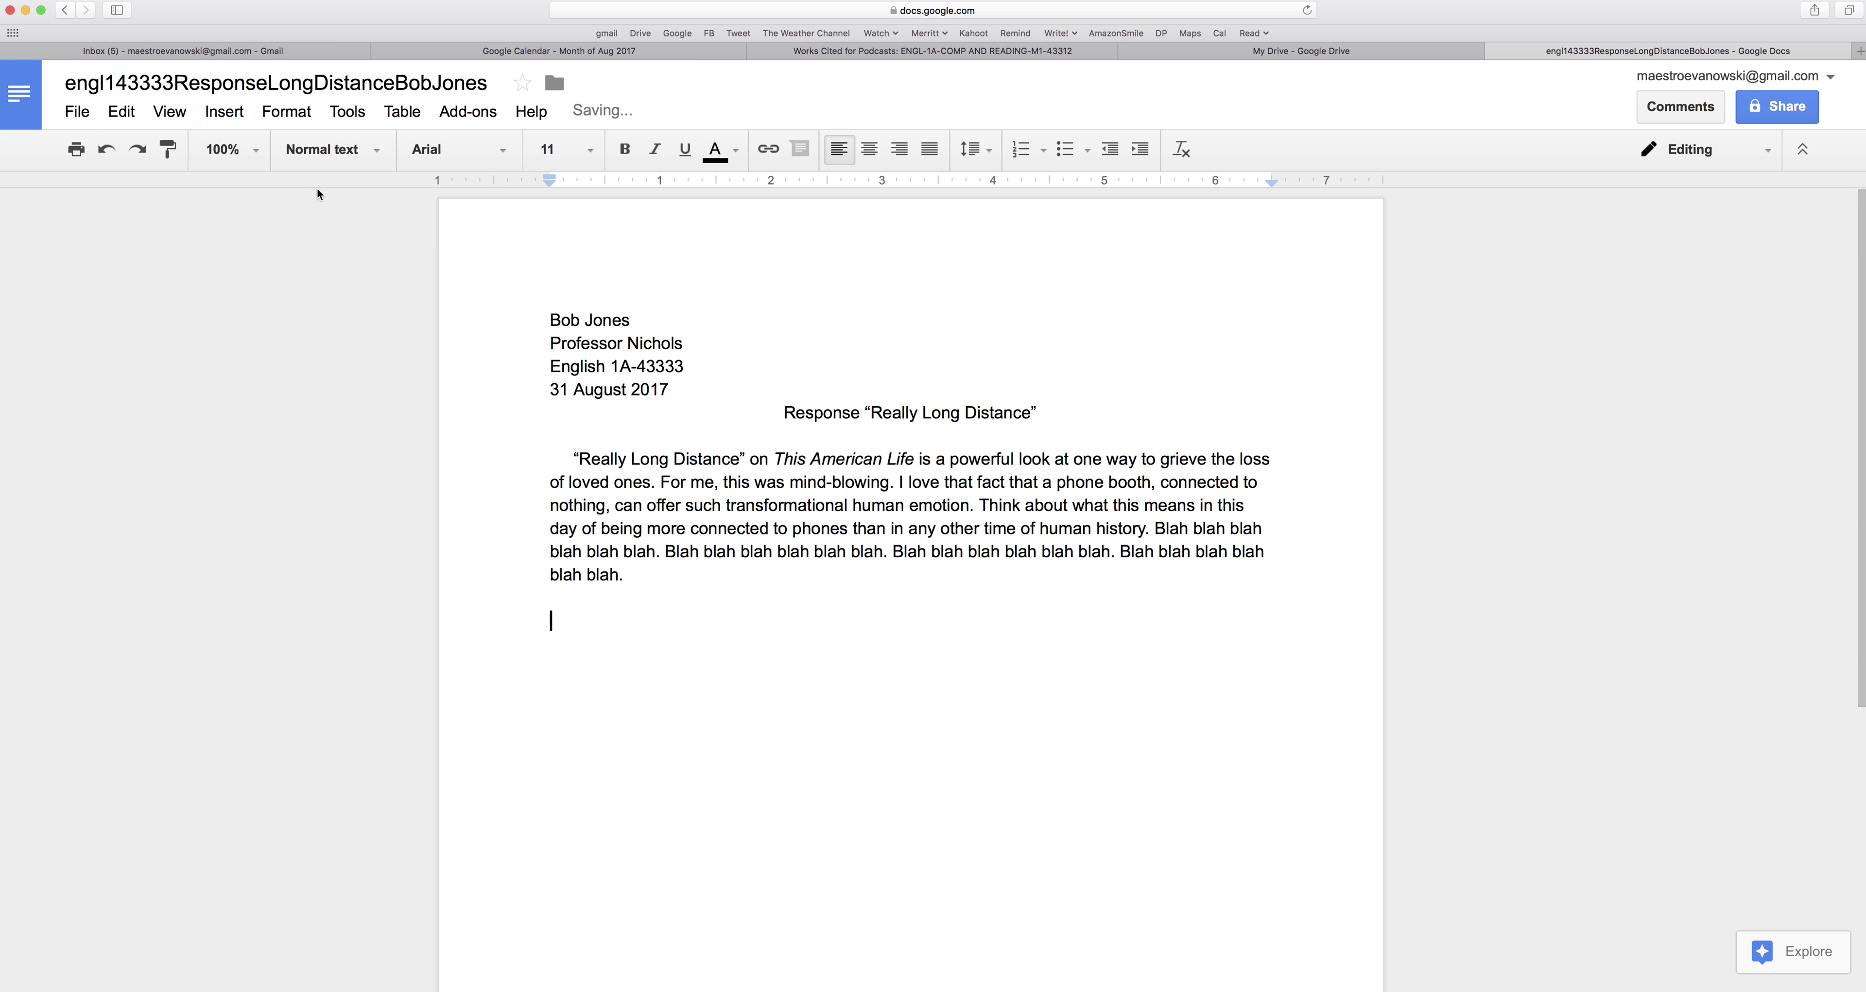
# Insert a page break to start a new second page.
pyautogui.click(224, 116)
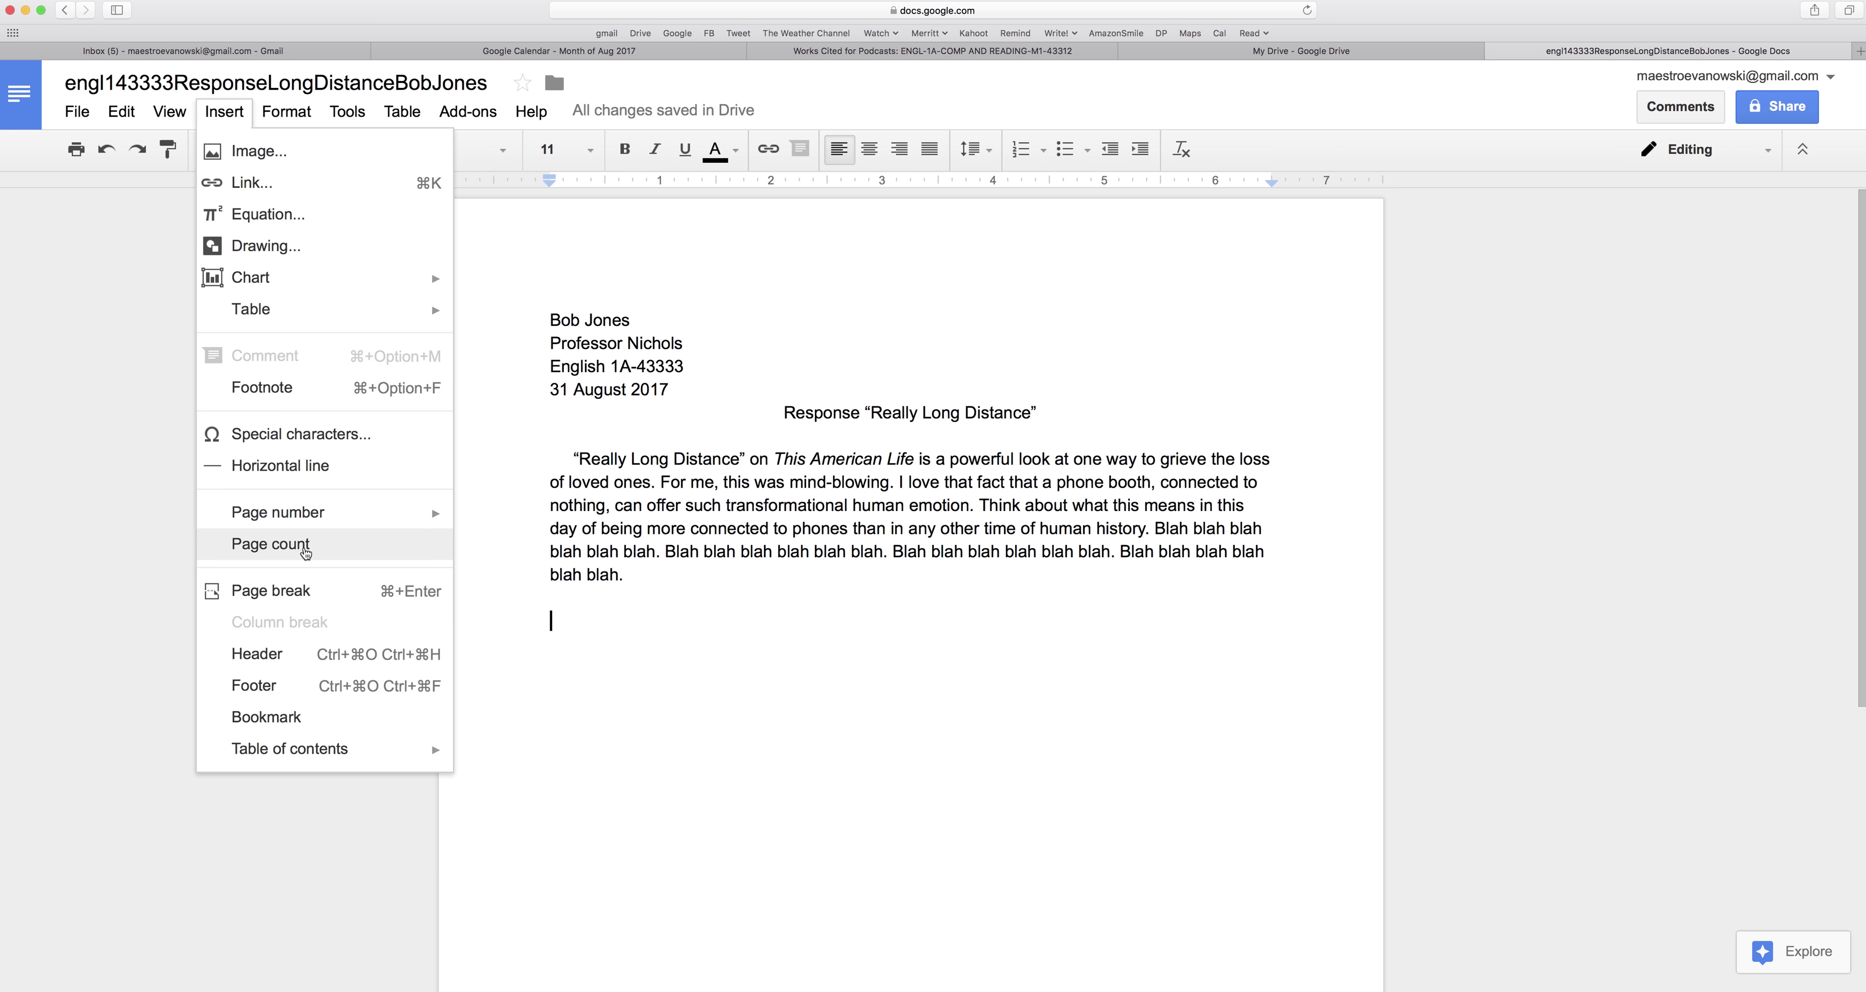
pyautogui.moveTo(288, 516)
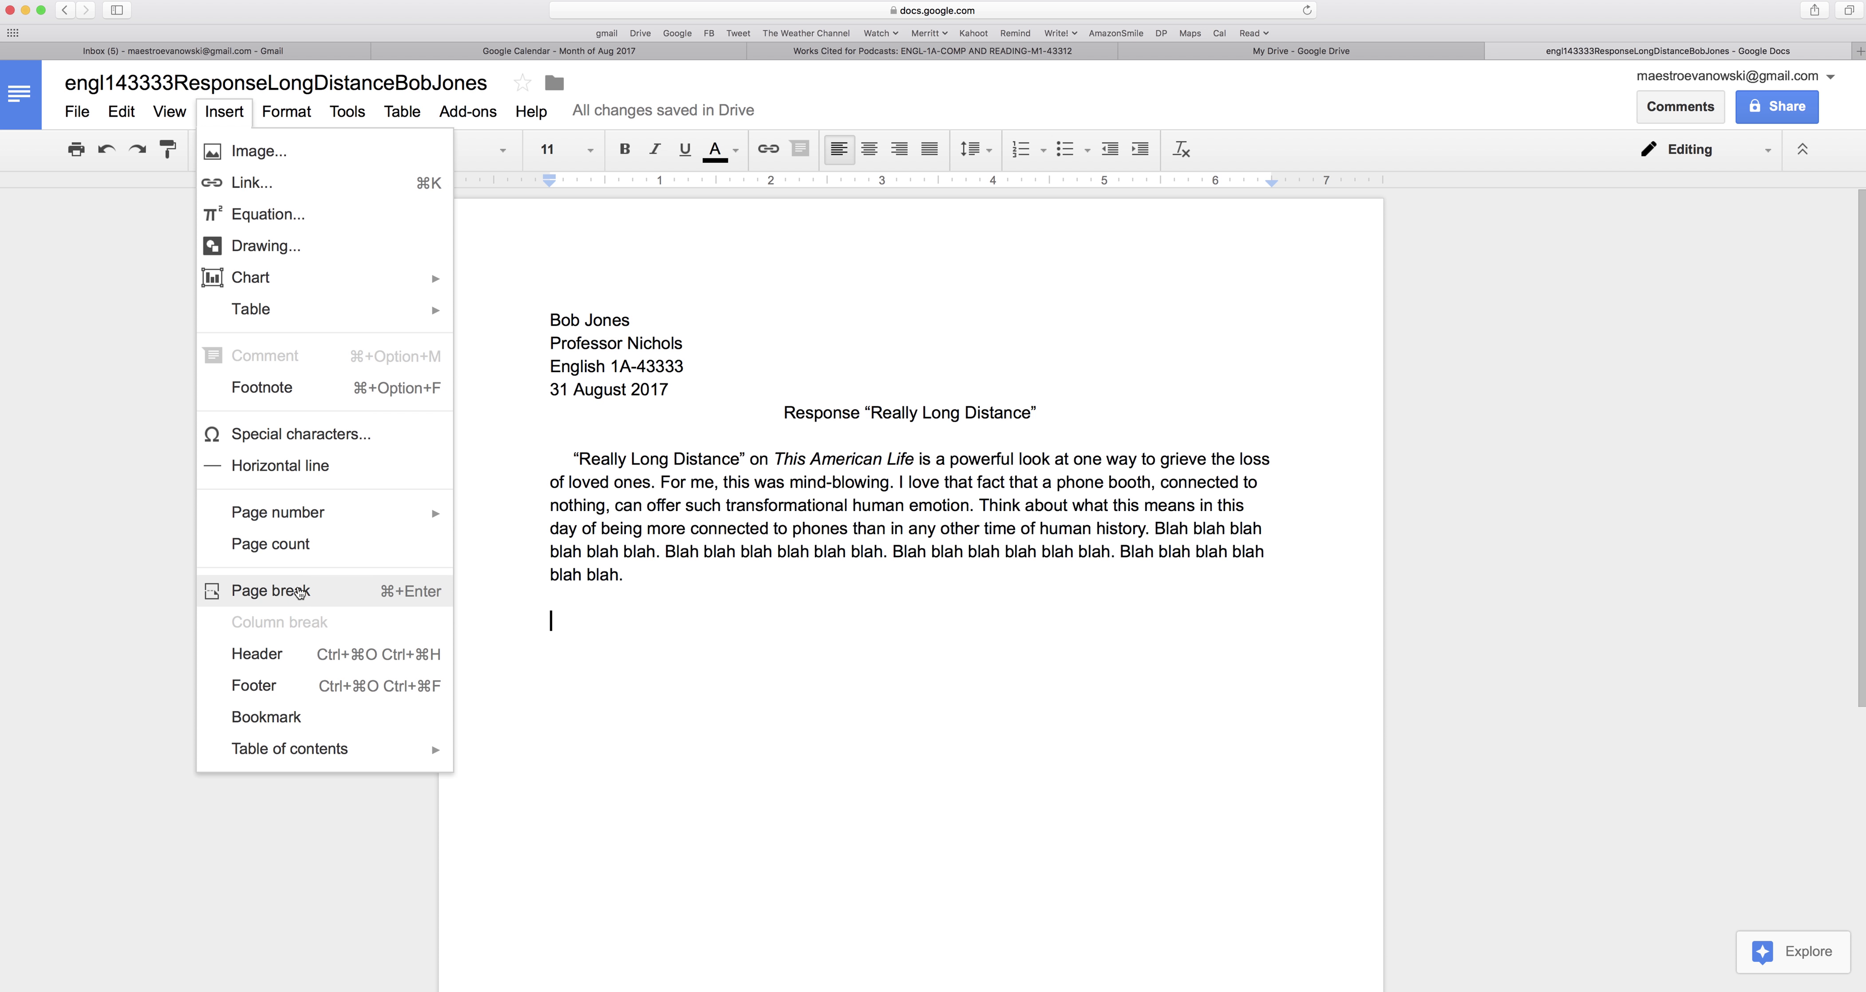
pyautogui.click(297, 593)
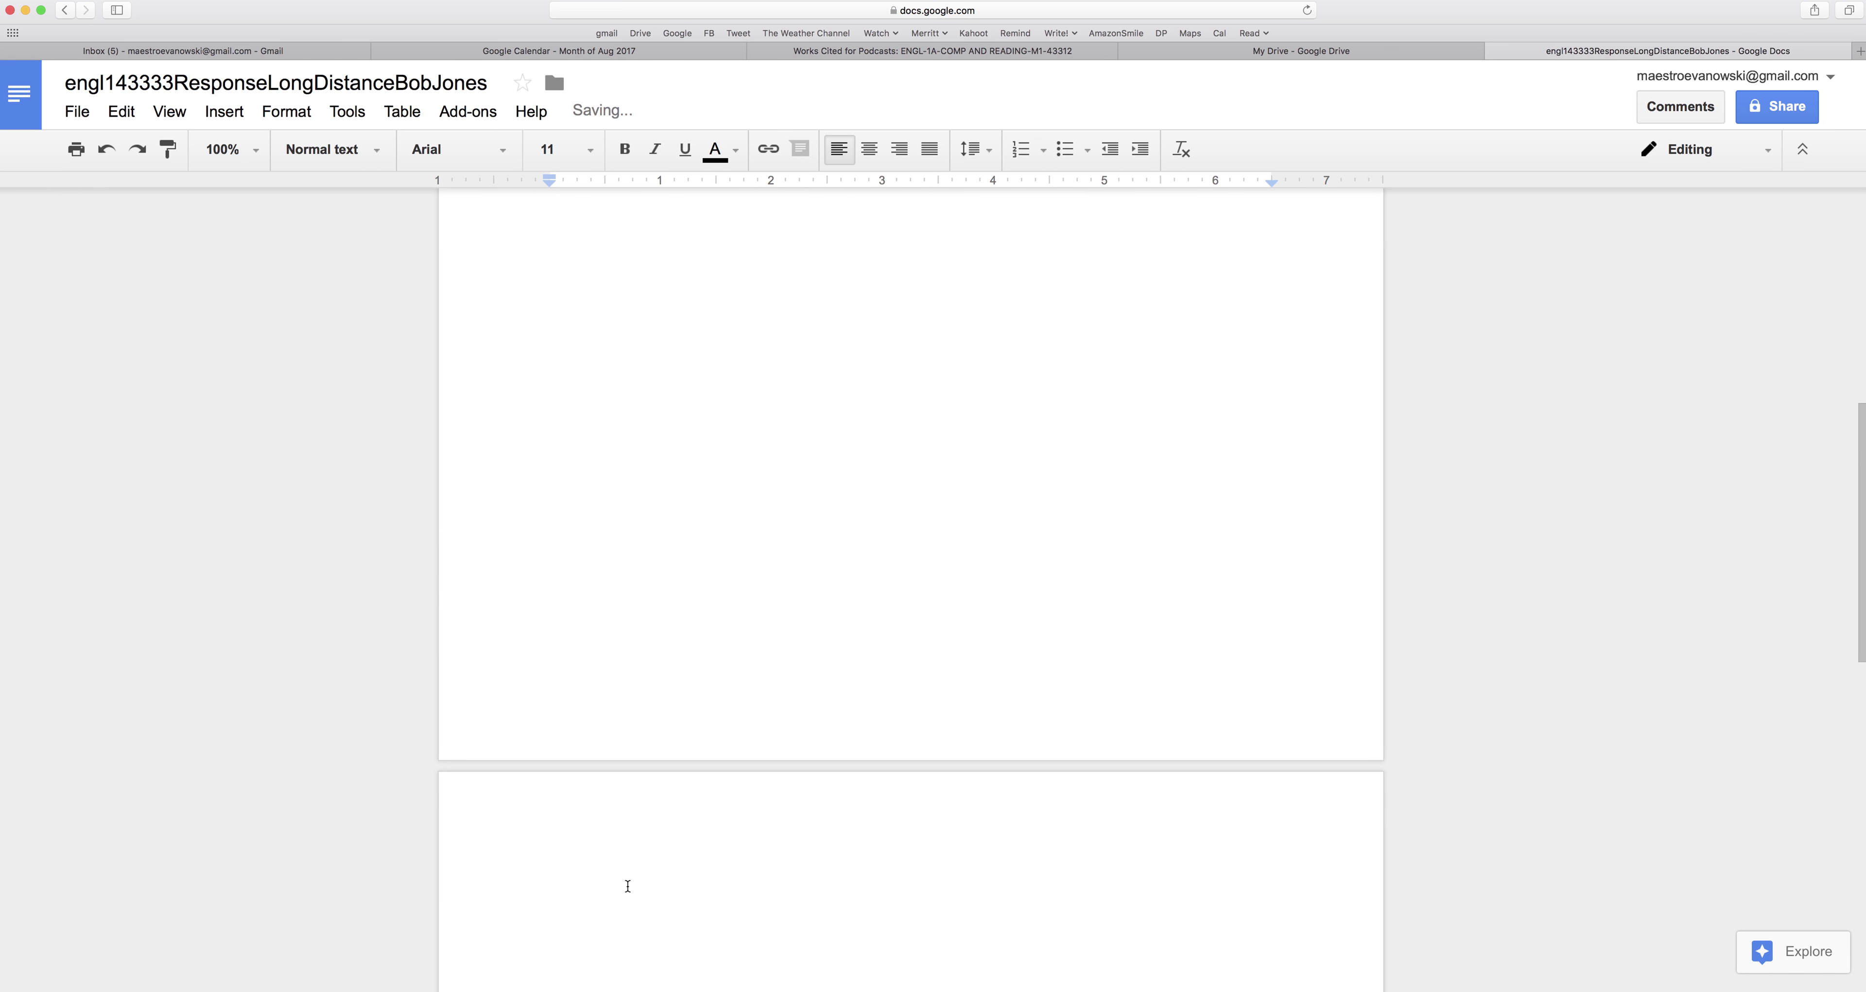
# Add a centred Works Cited heading with a left-aligned empty line beneath it.
pyautogui.click(869, 150)
pyautogui.write('Works')
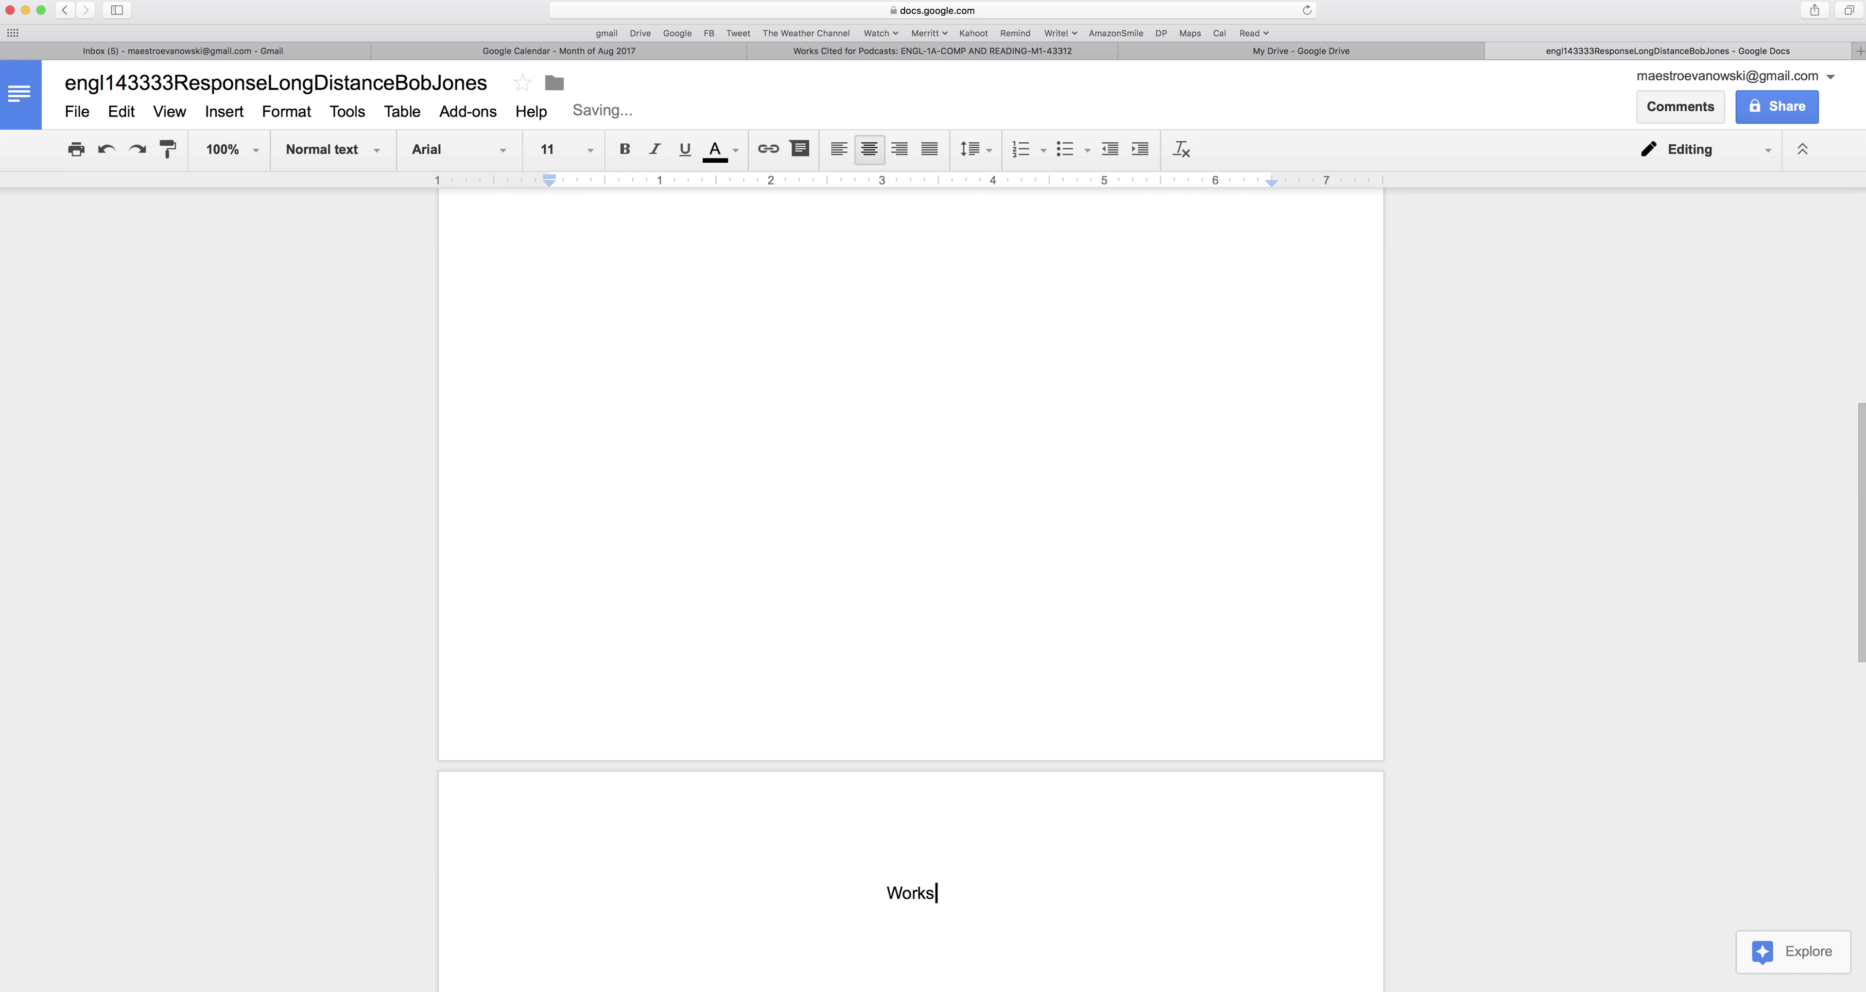
pyautogui.write(' Cited')
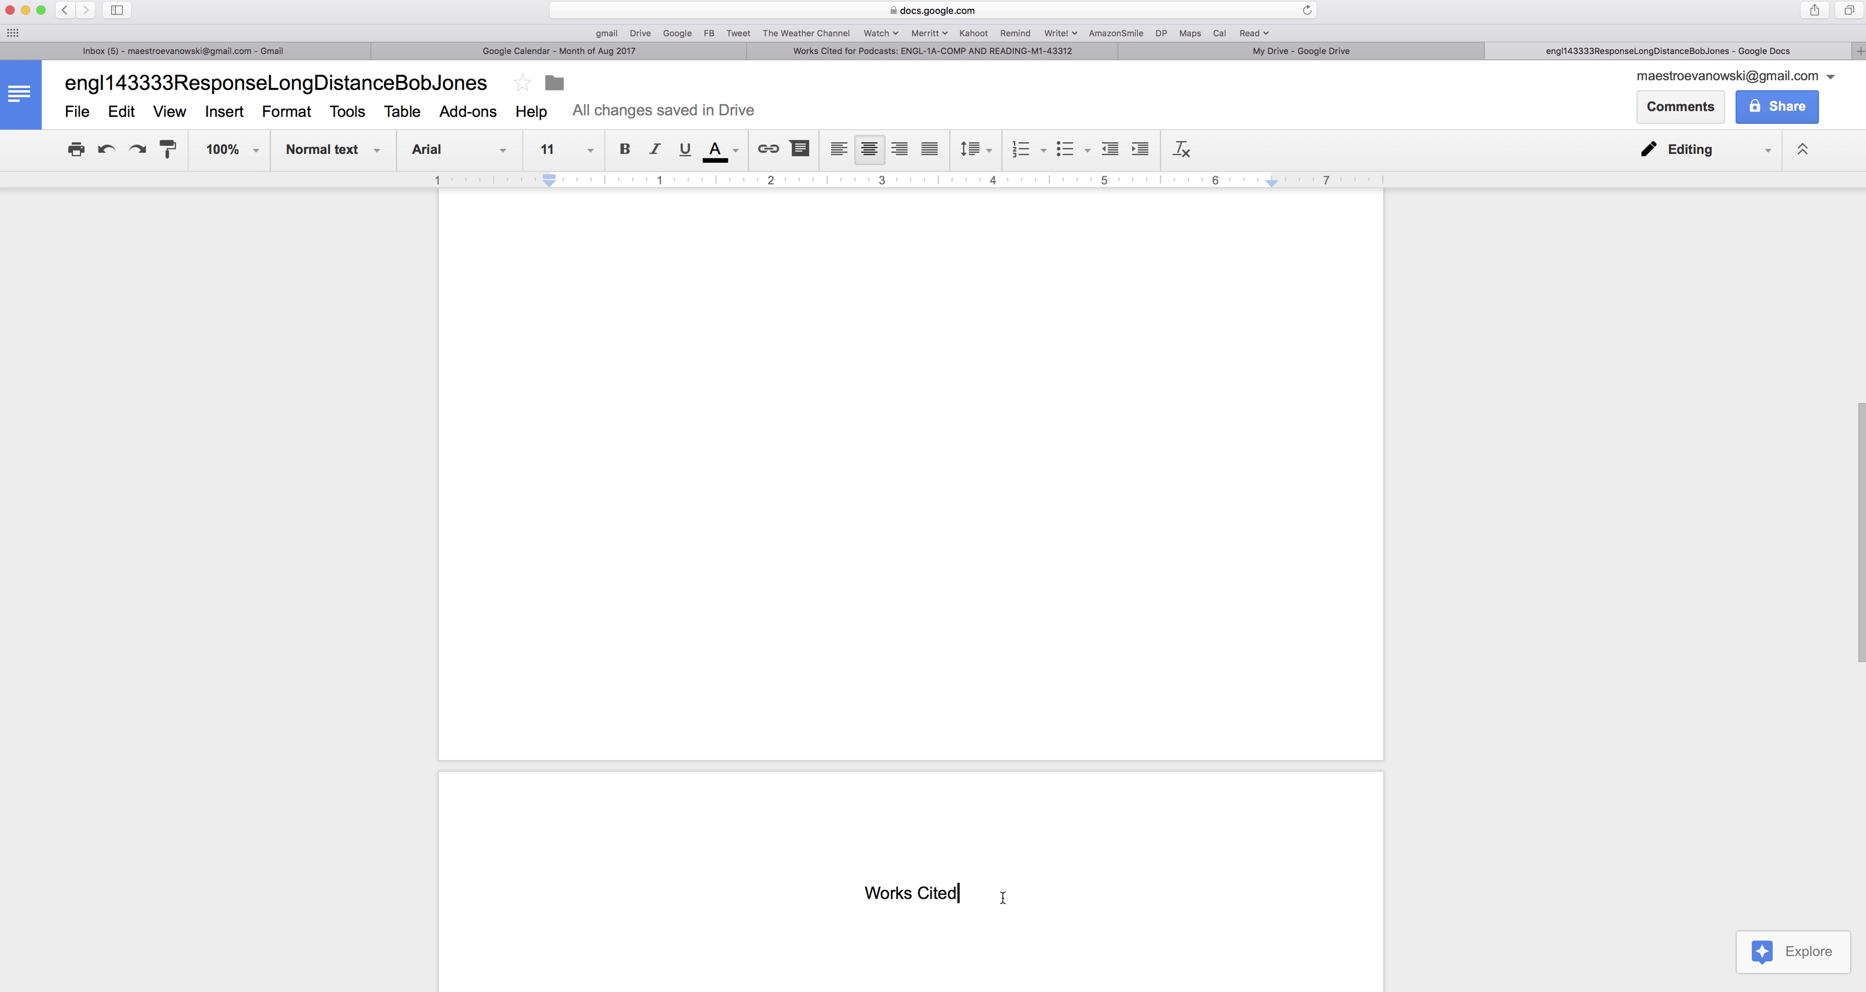
pyautogui.moveTo(963, 893); pyautogui.dragTo(870, 897)
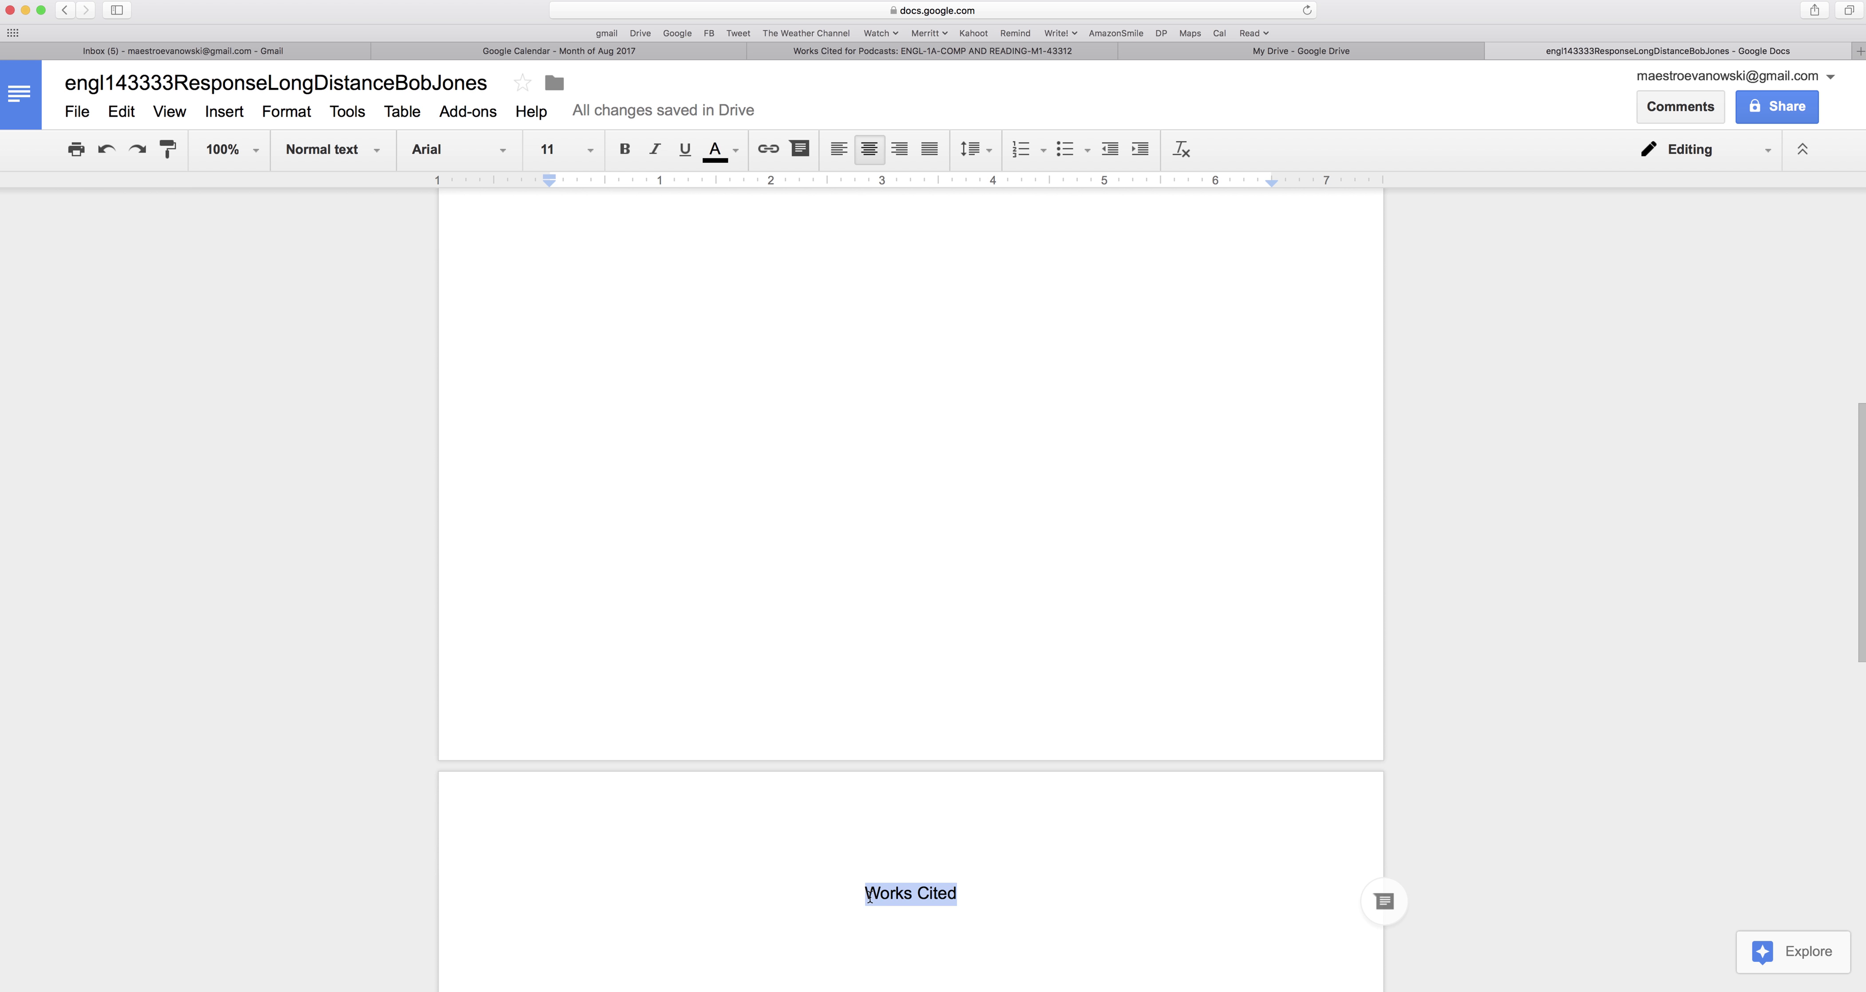
pyautogui.click(973, 896)
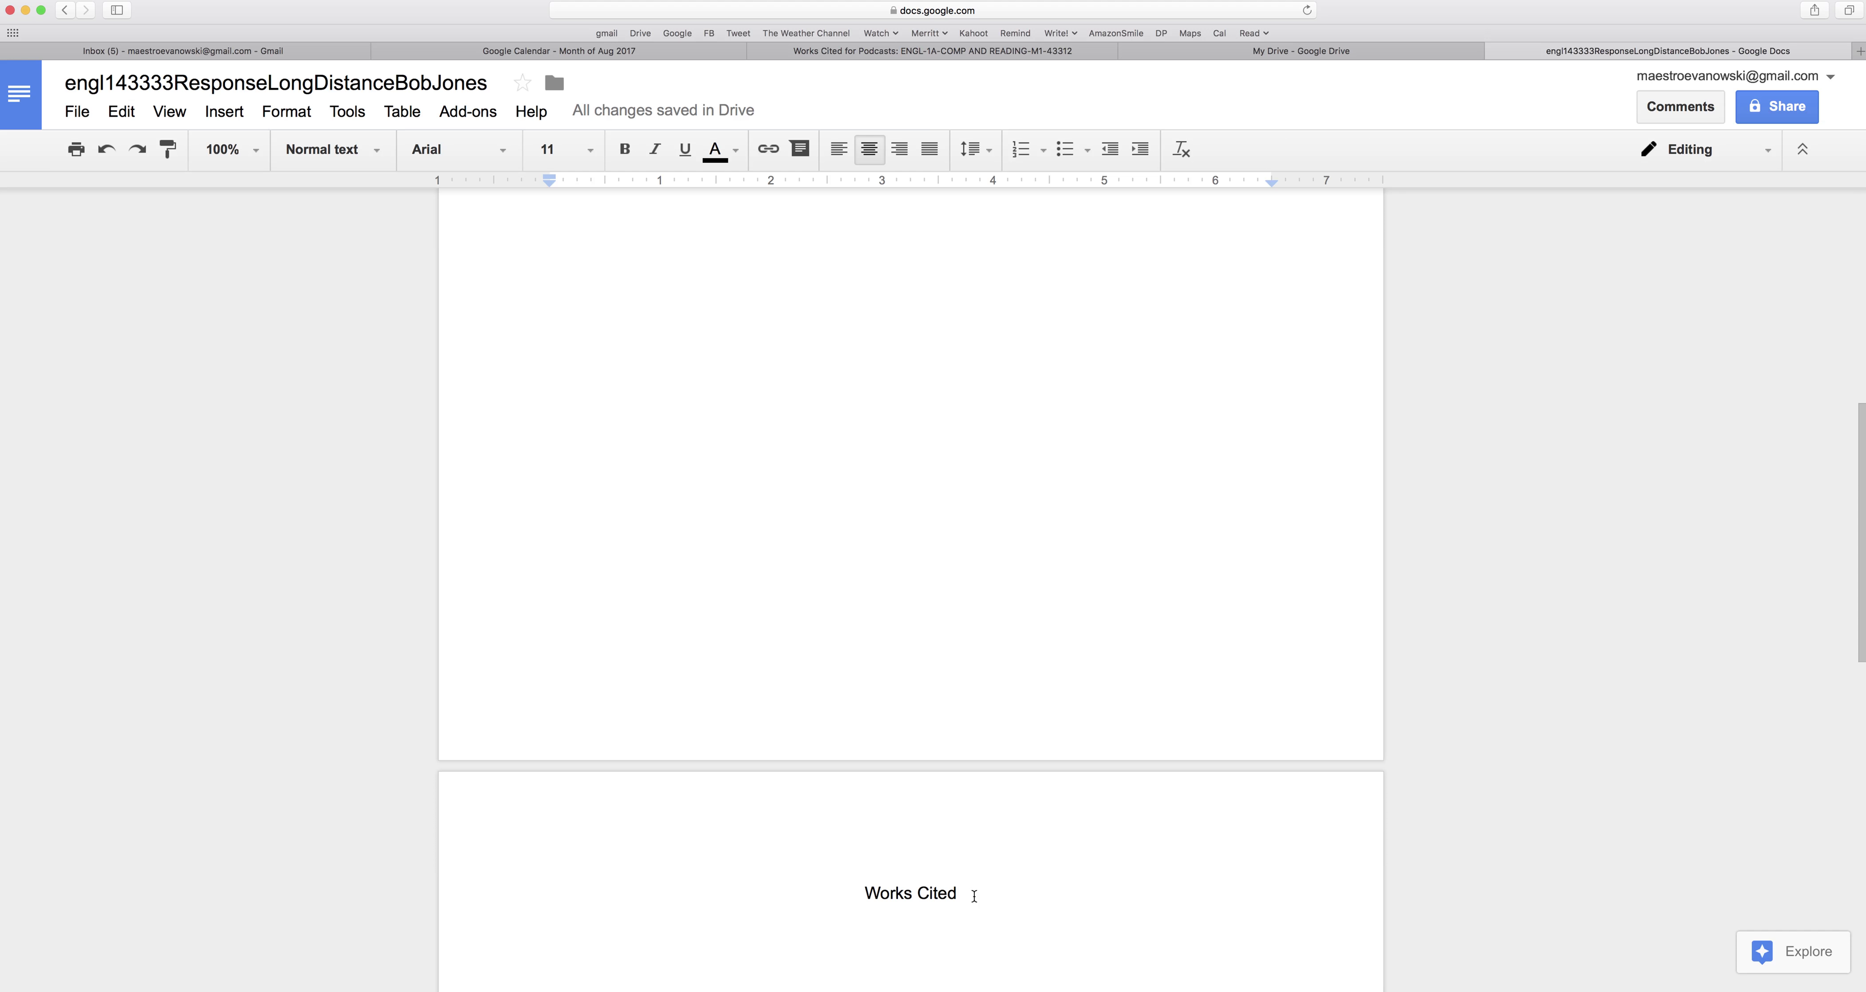
pyautogui.press('Return')
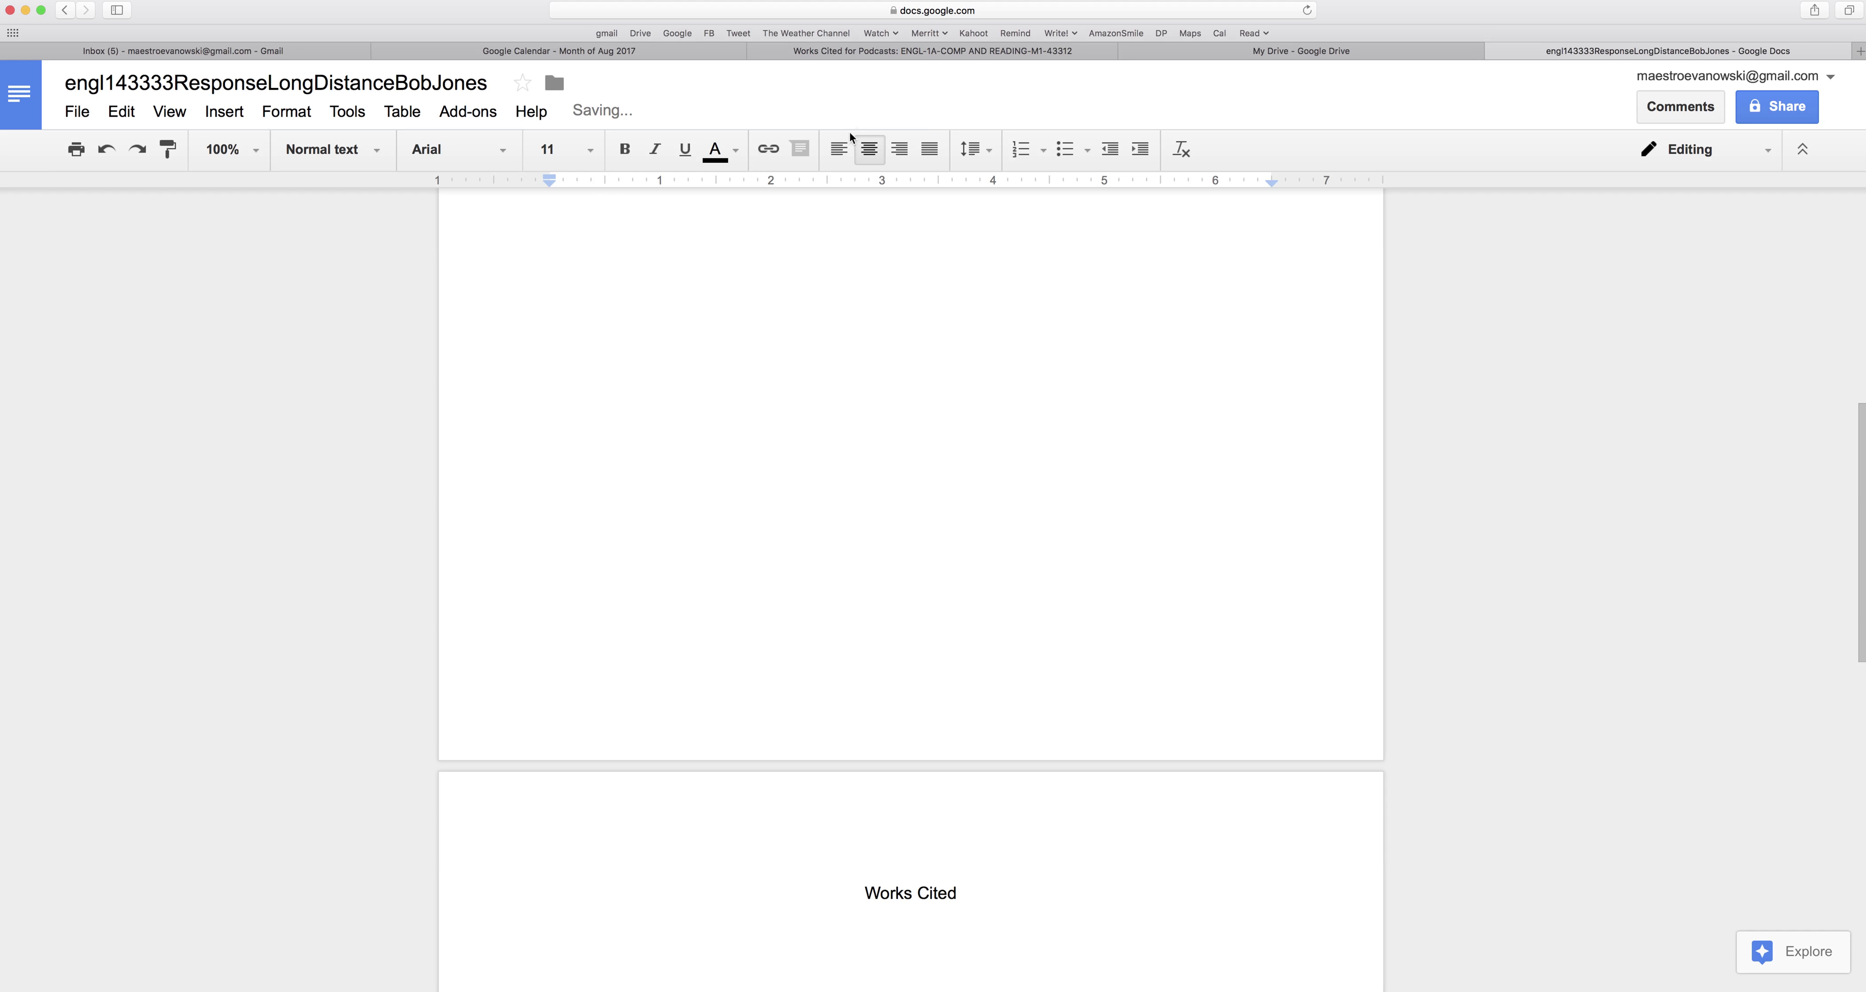
pyautogui.press('super+shift+l')
pyautogui.scroll(-3, 975, 423)
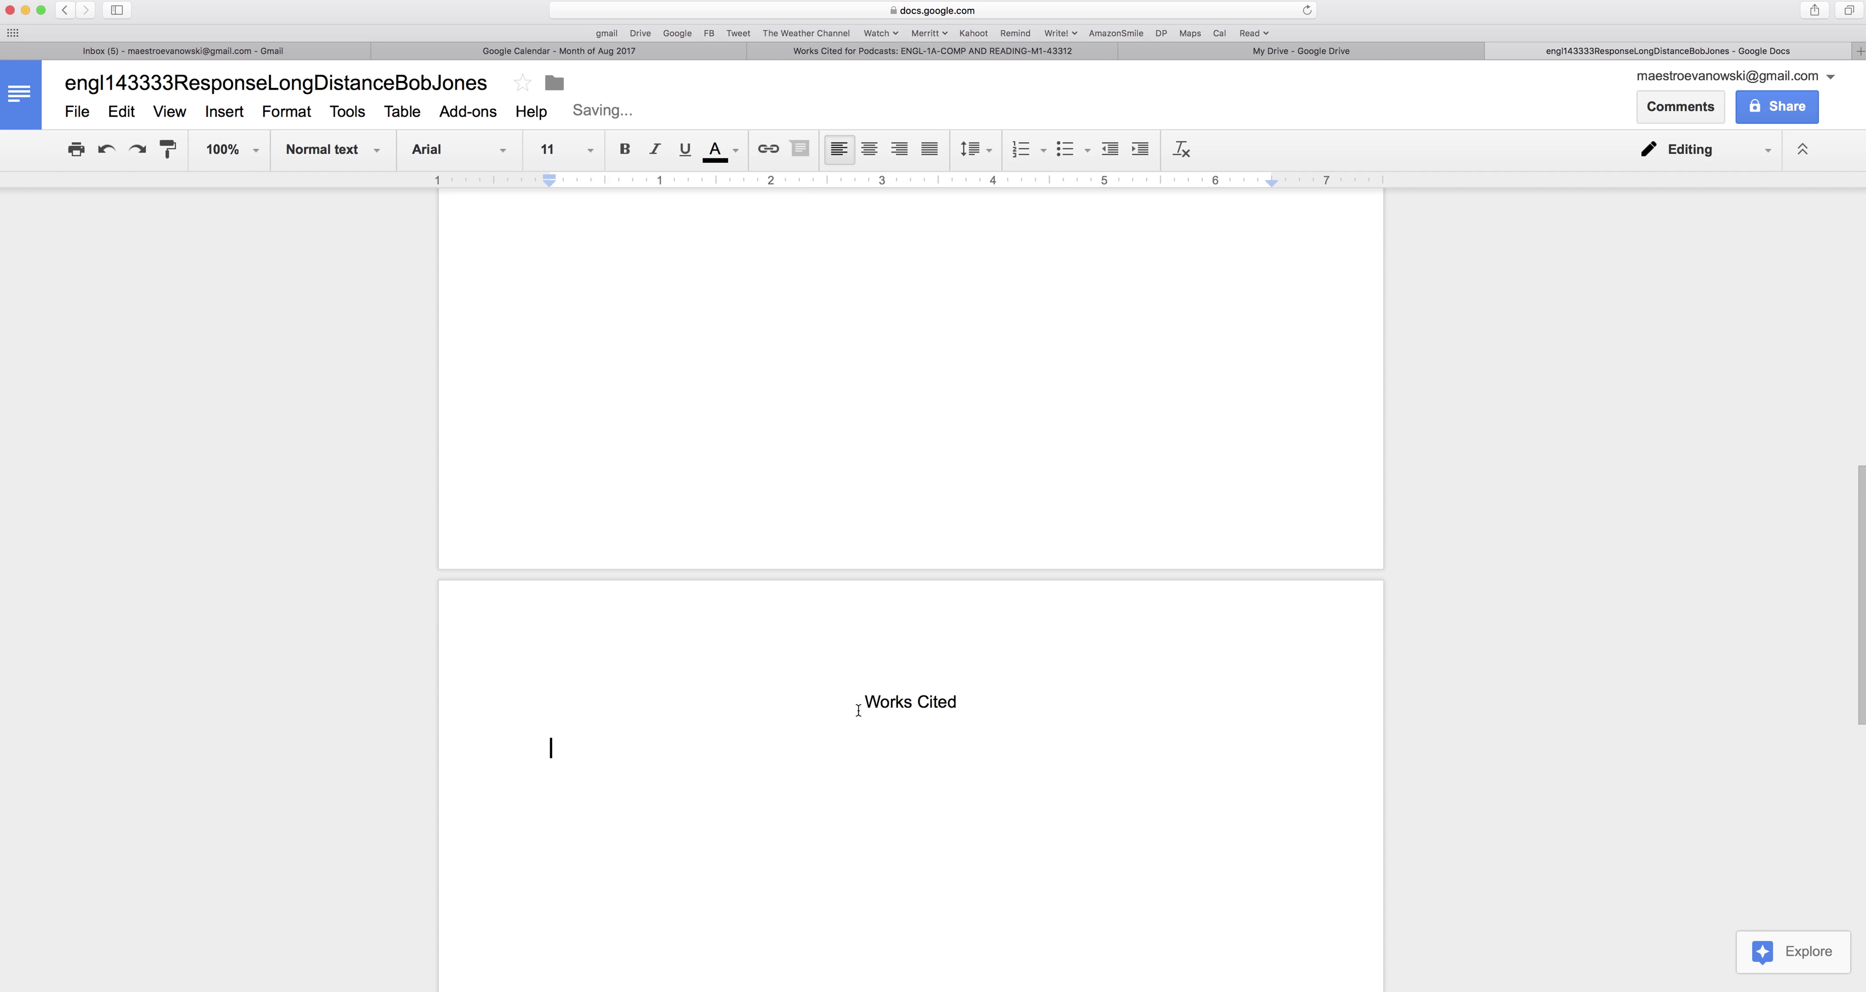
pyautogui.scroll(15, 859, 710)
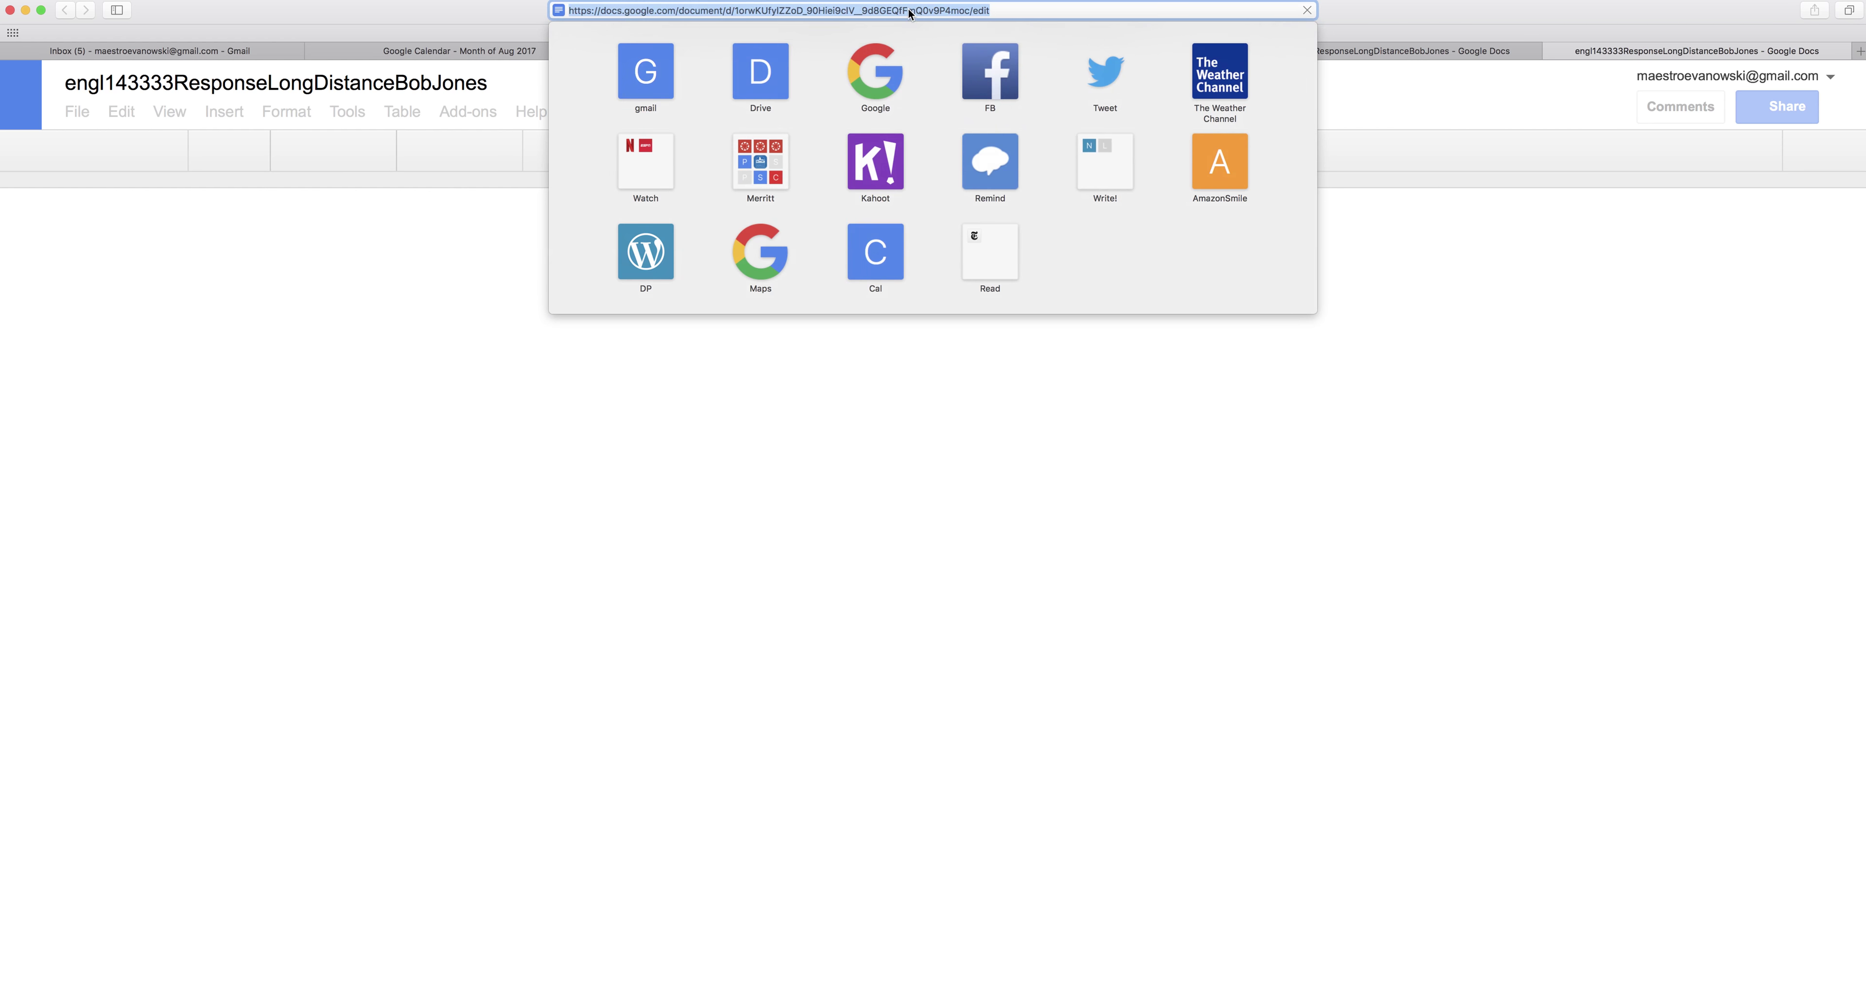
# Search for 'this american life really long distance' and open the episode result.
pyautogui.write('this ')
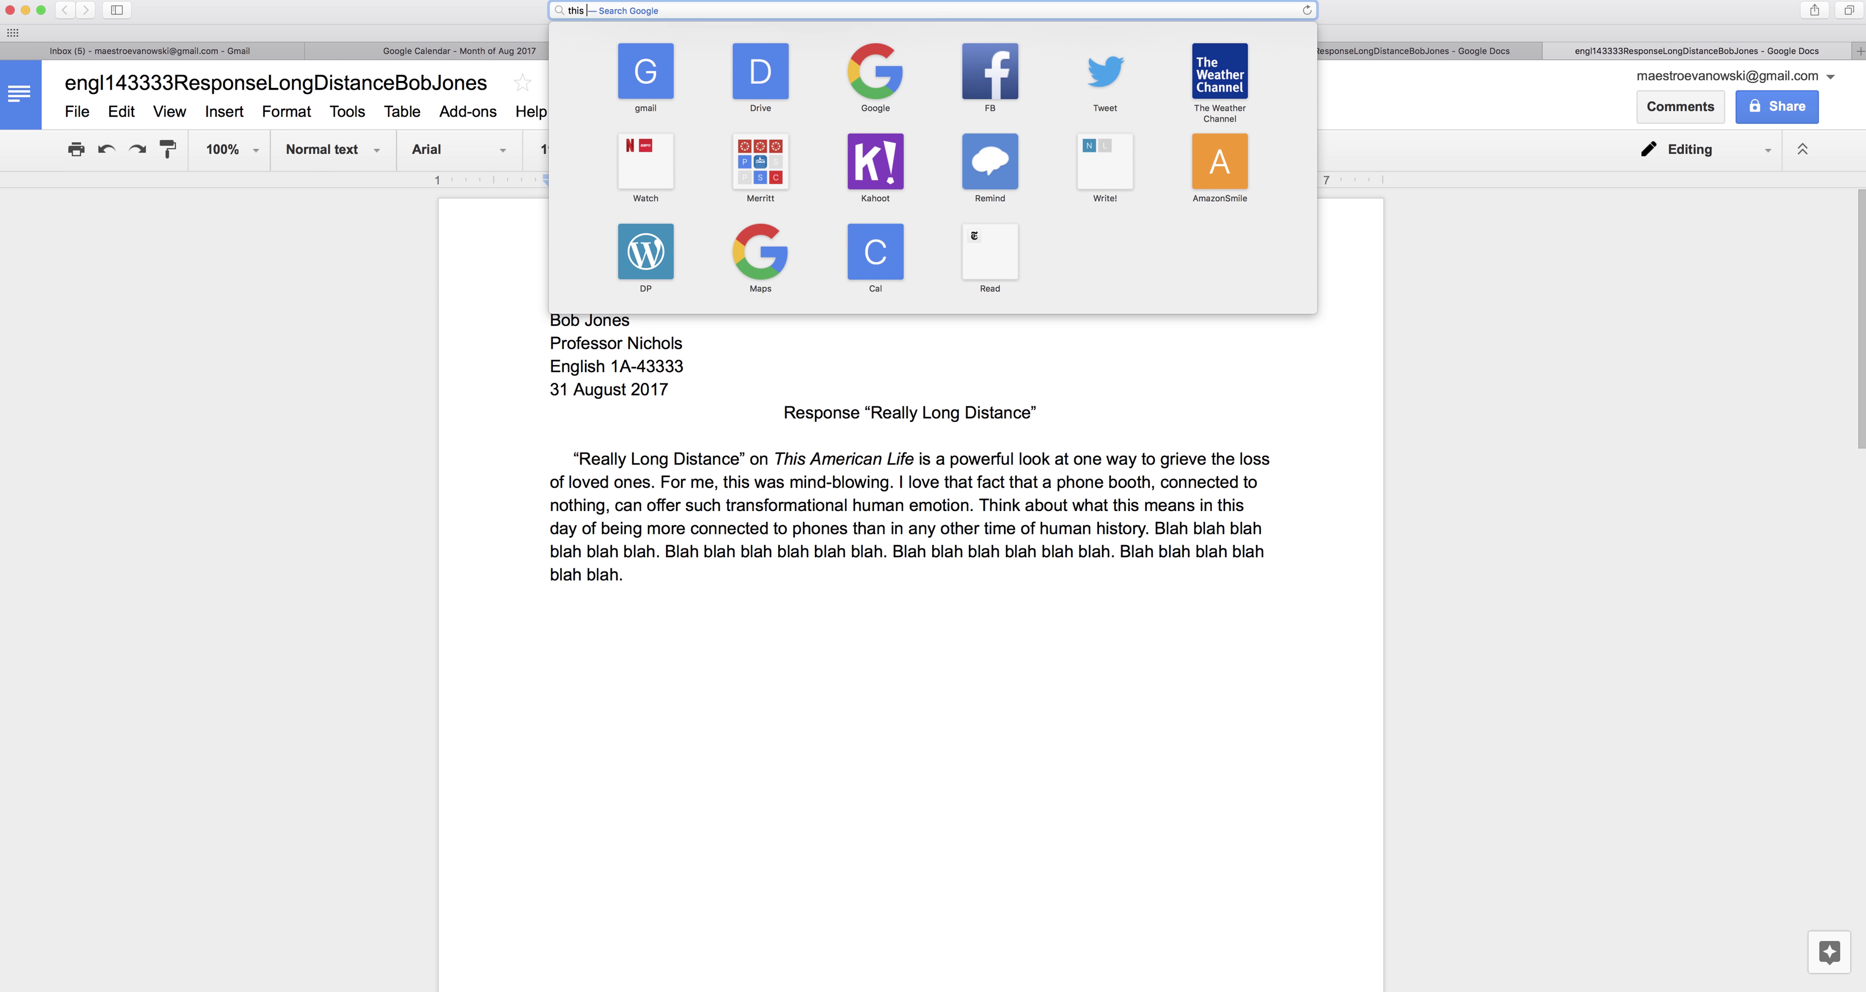
pyautogui.write('american life really long distance')
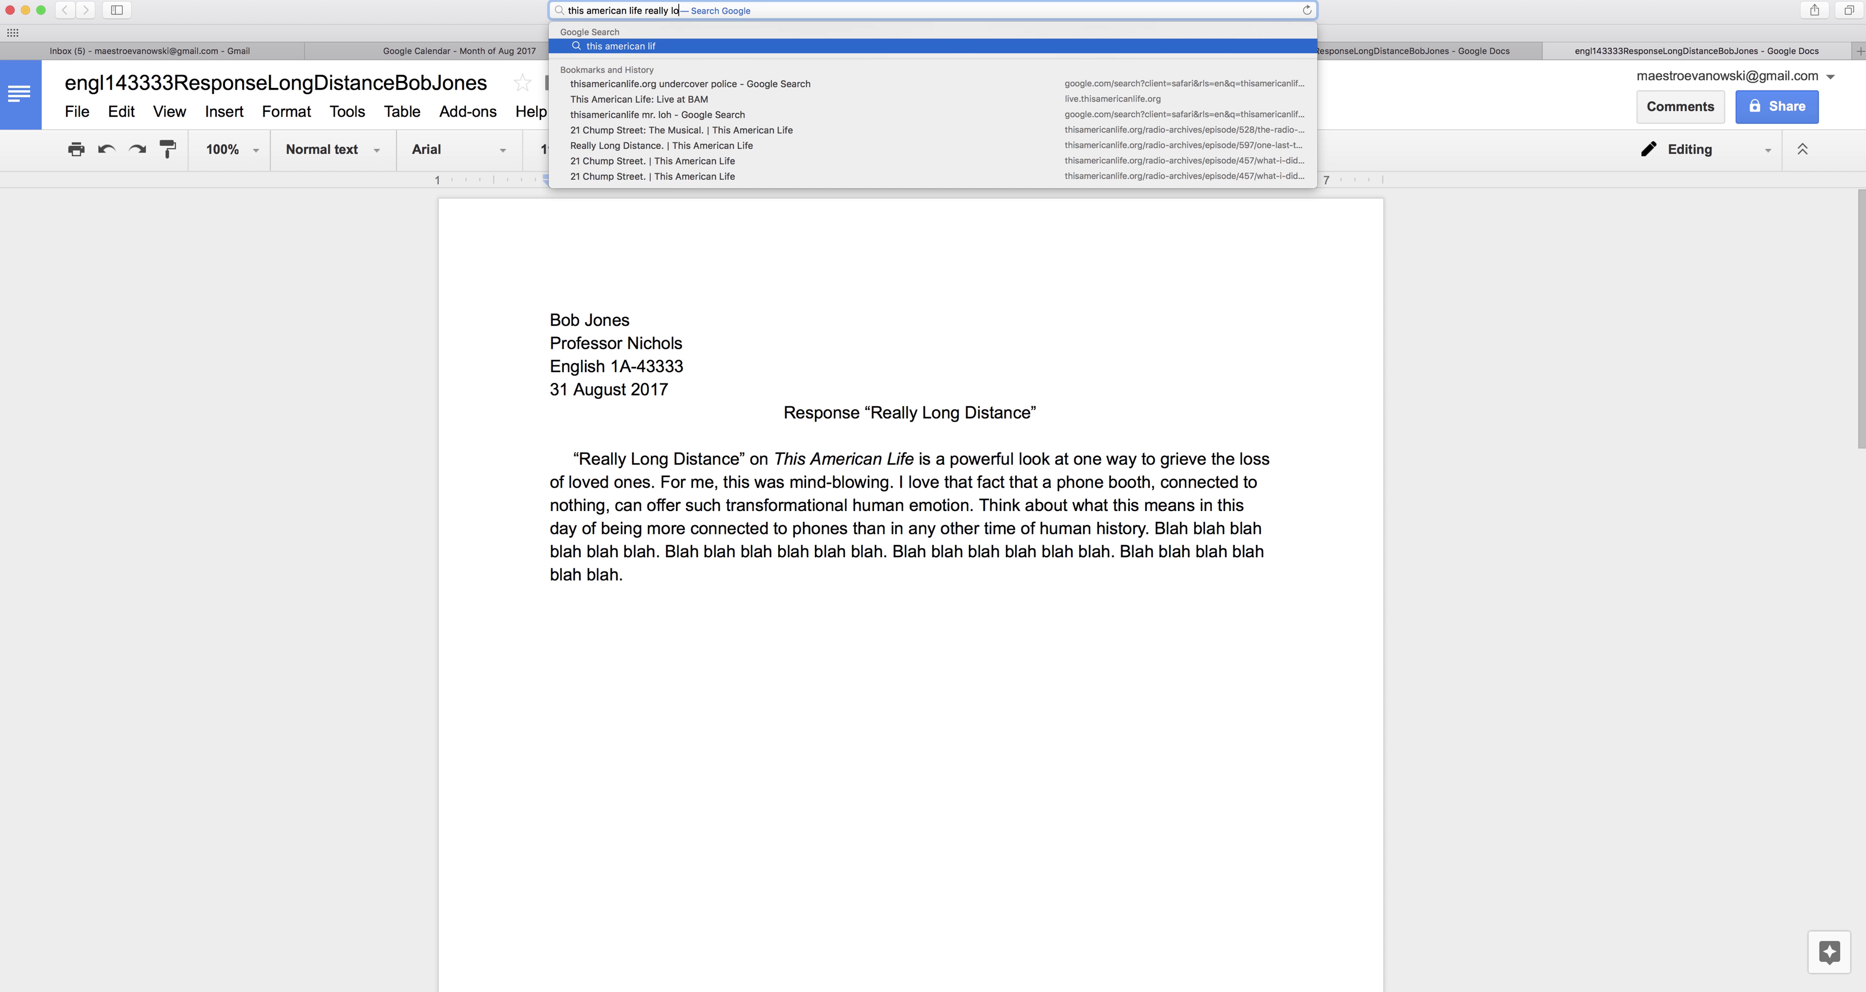
pyautogui.press('Return')
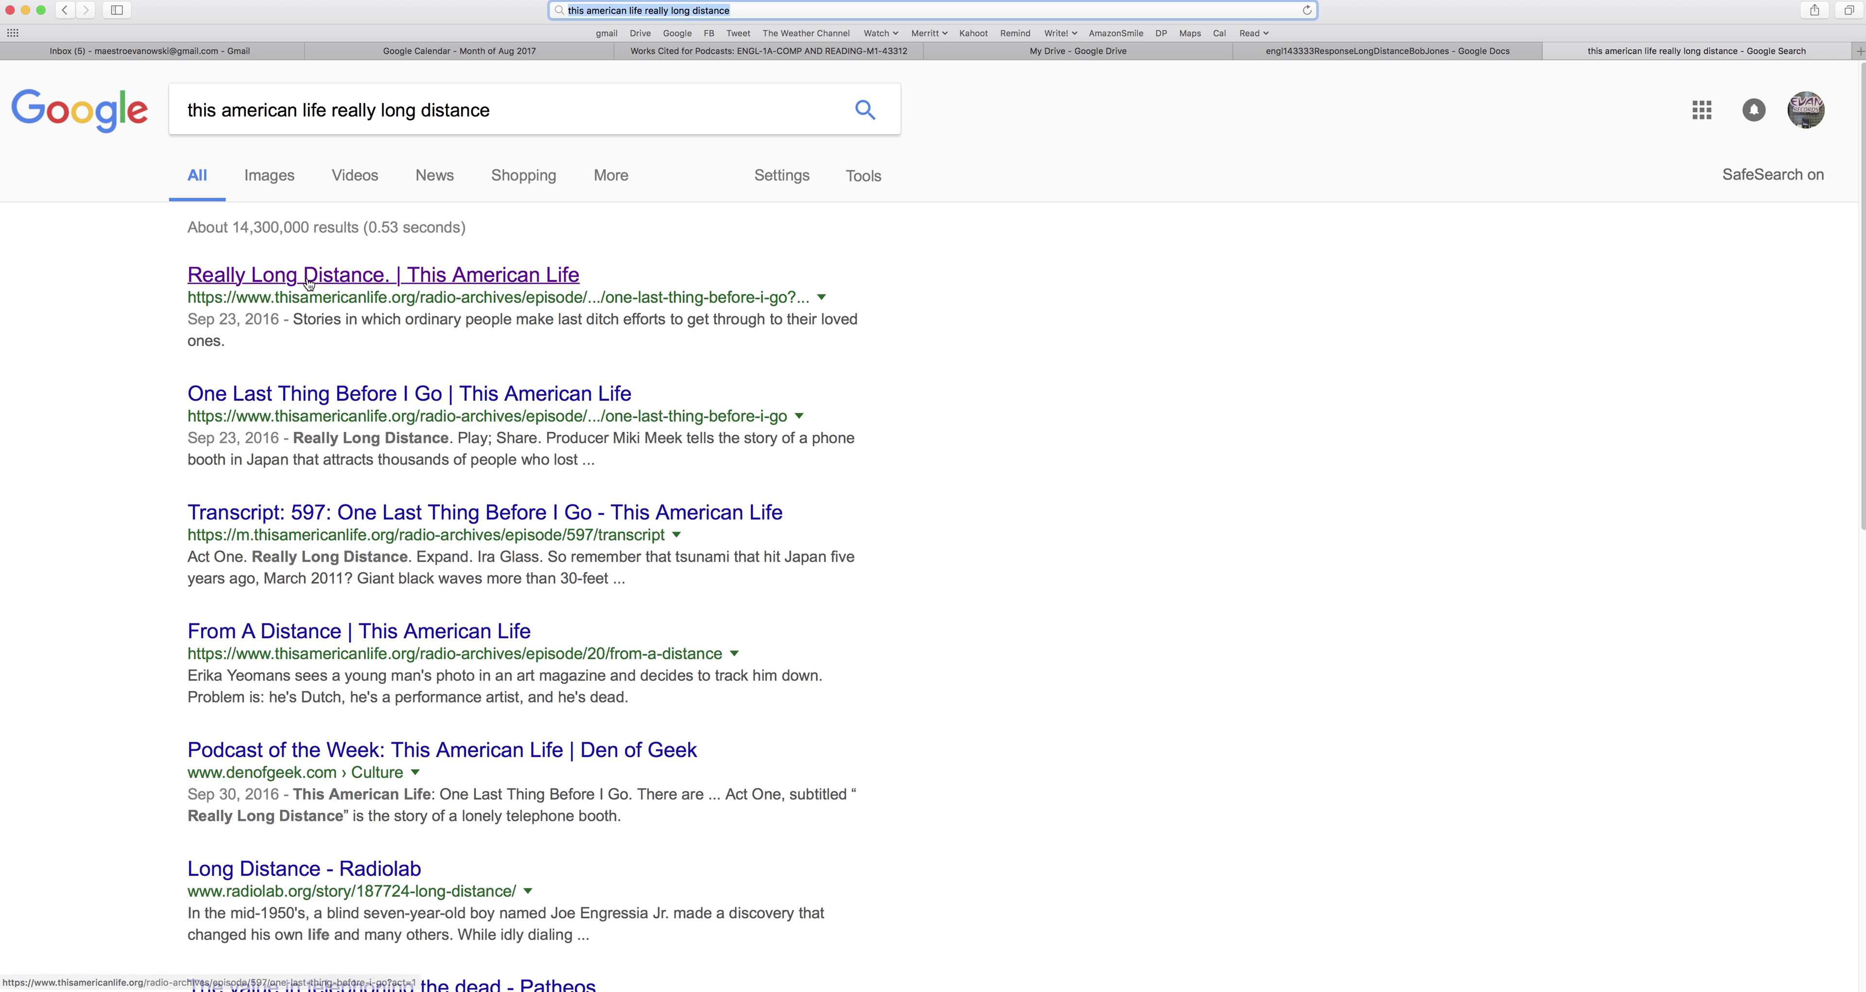
pyautogui.click(310, 280)
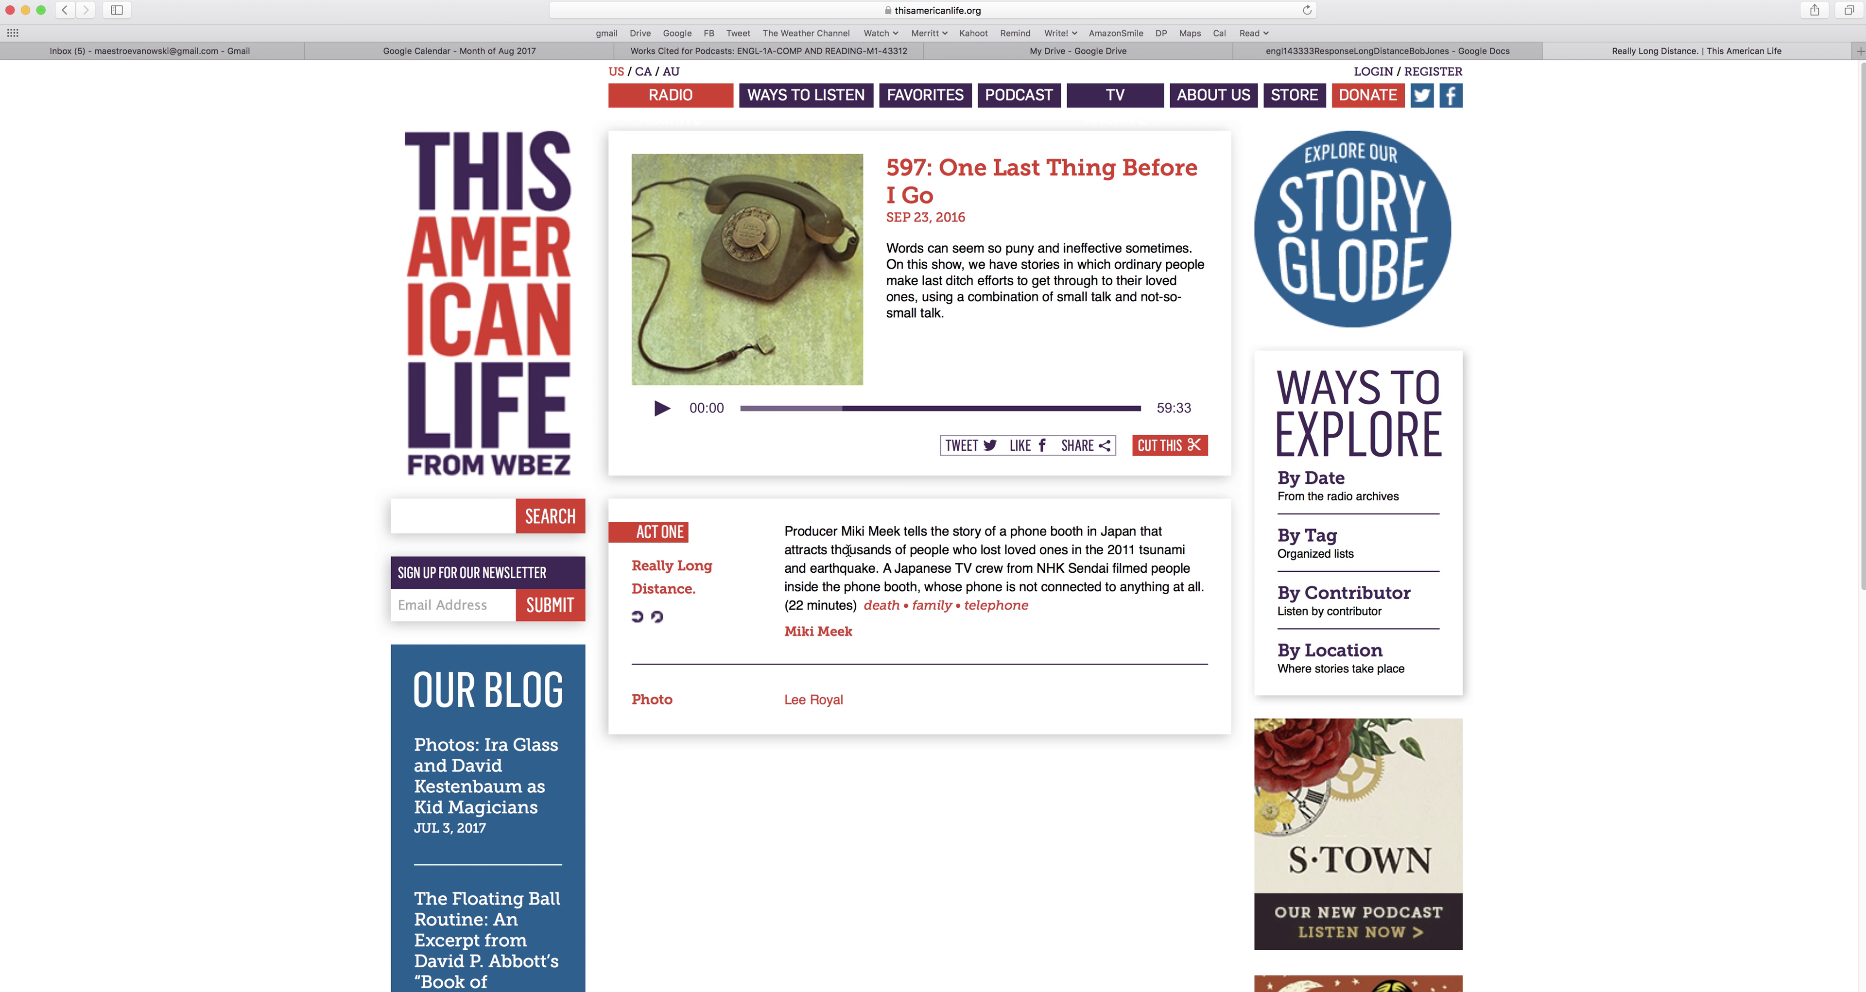
# Check the episode page's full web address, then go back to the response document.
pyautogui.click(915, 13)
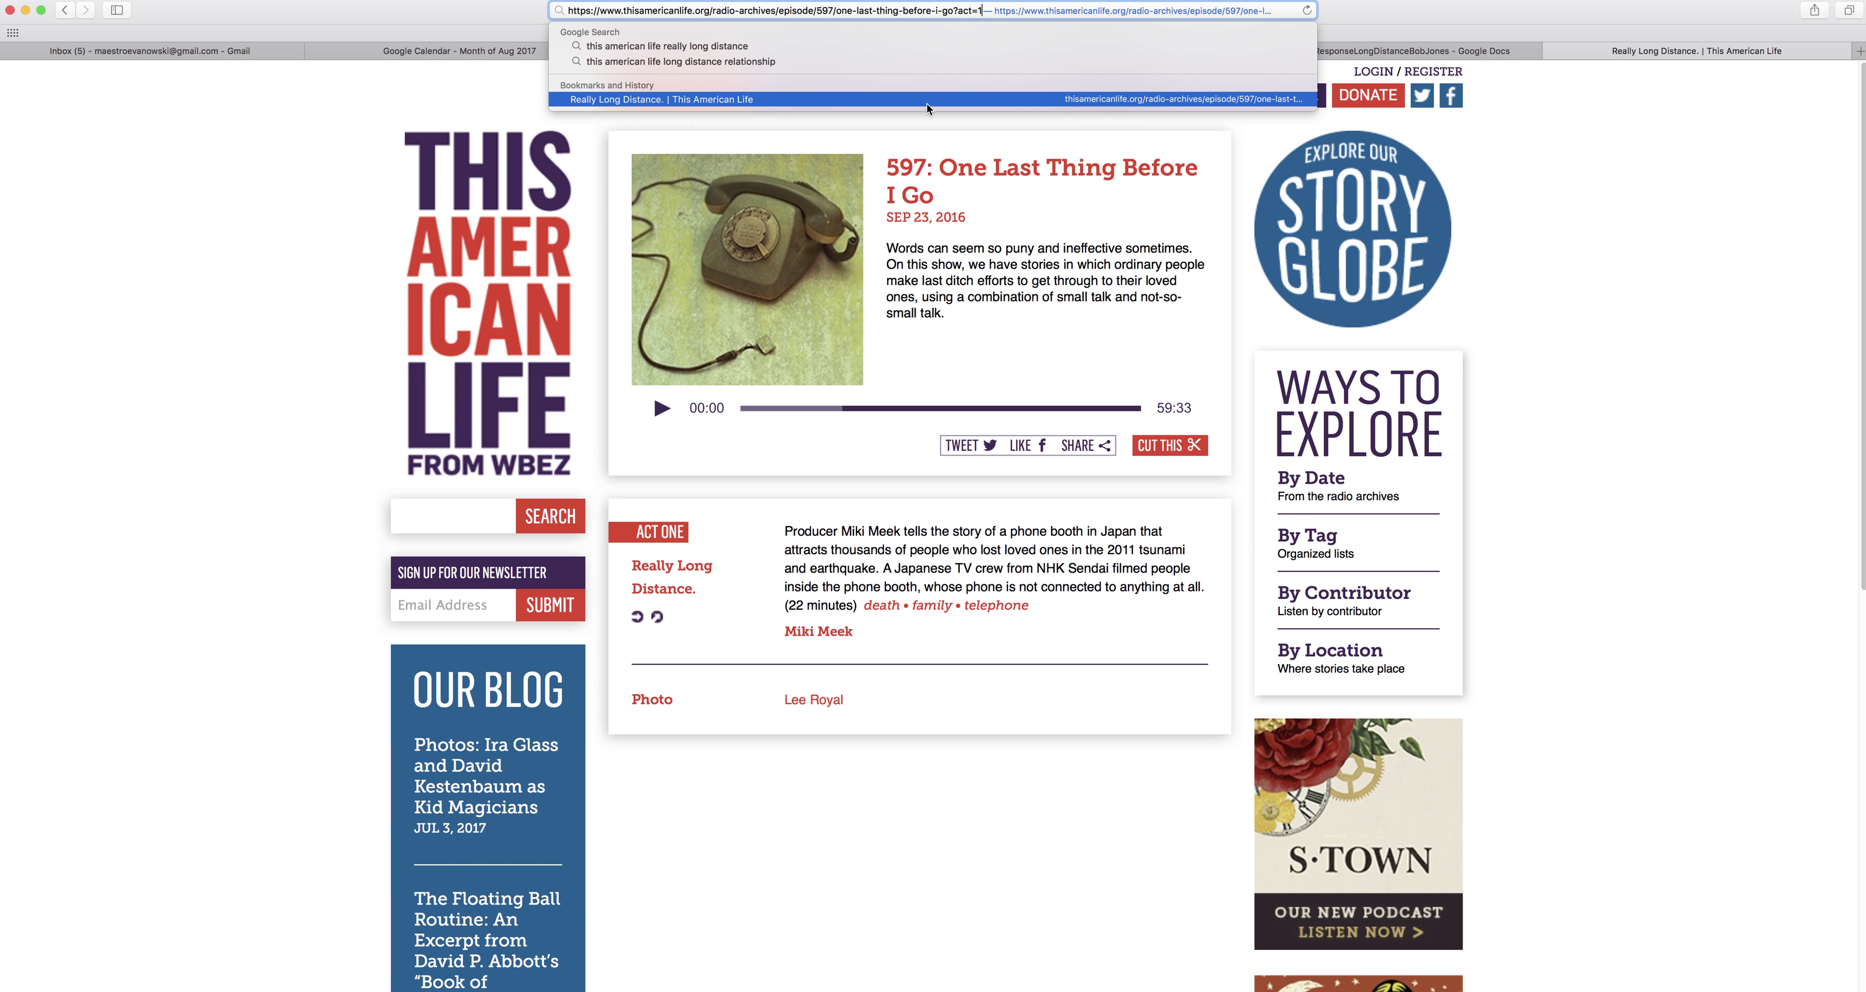
pyautogui.click(955, 369)
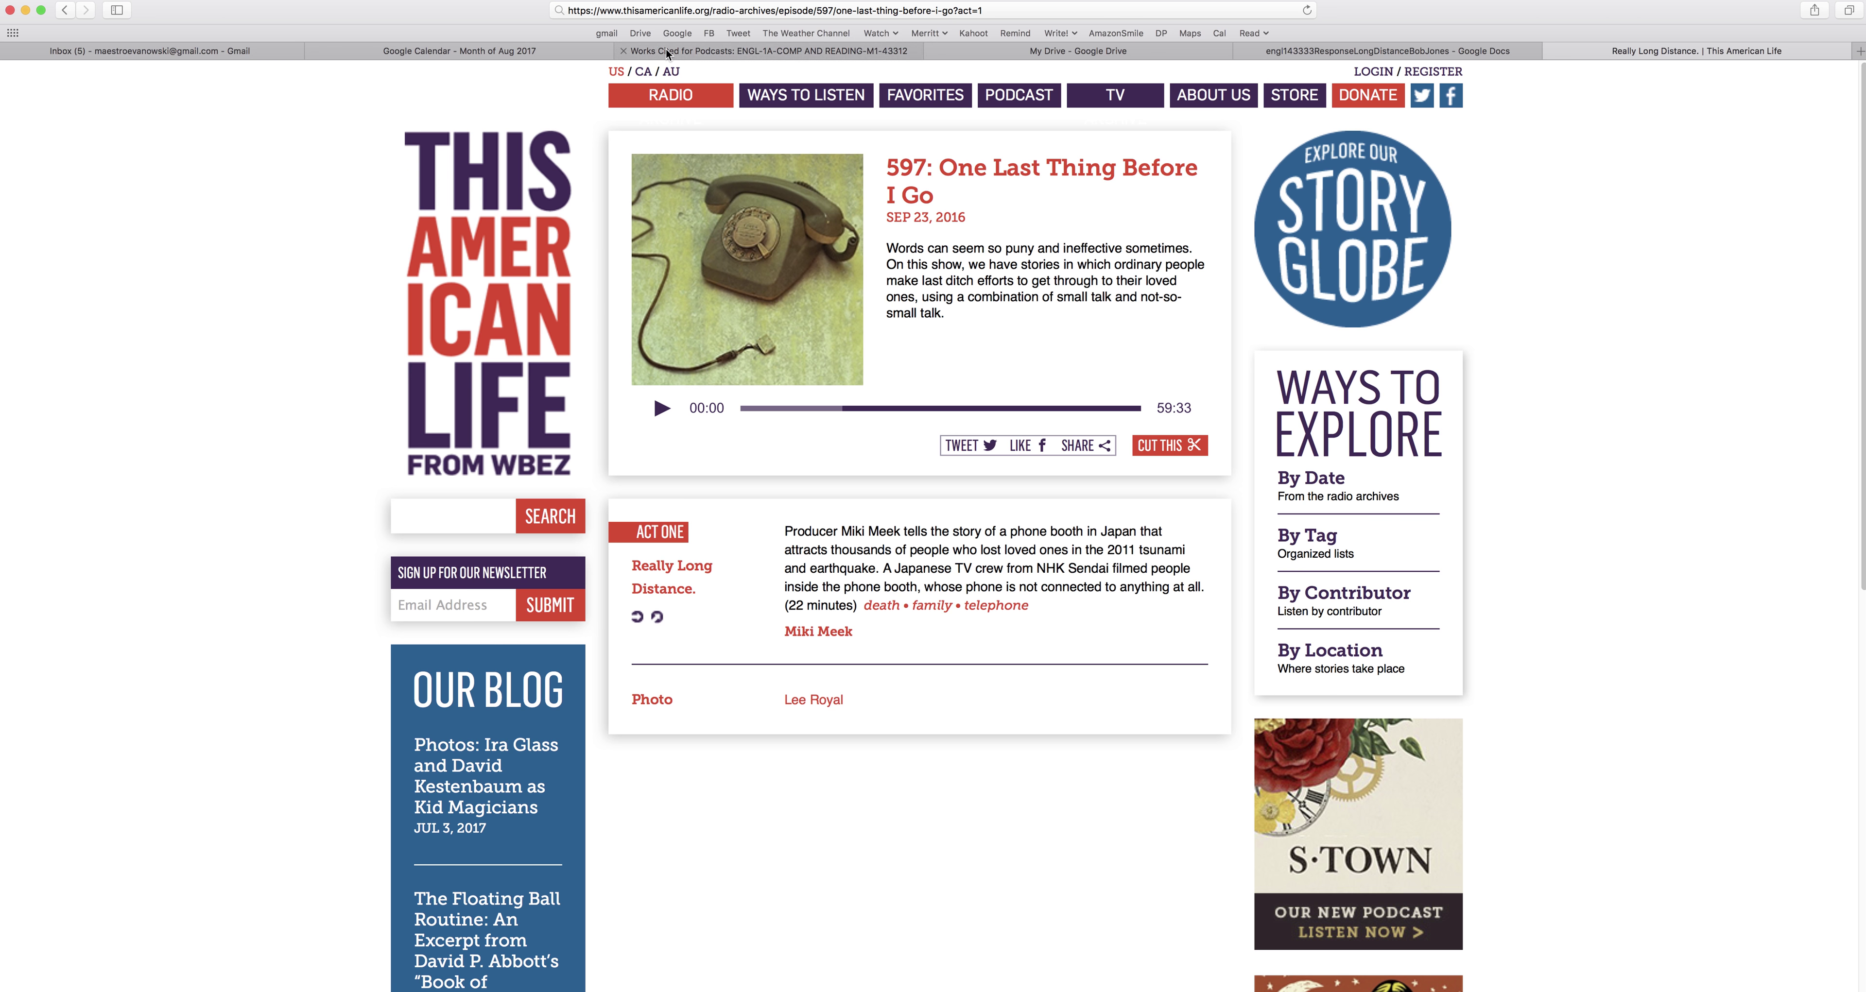
pyautogui.click(1312, 52)
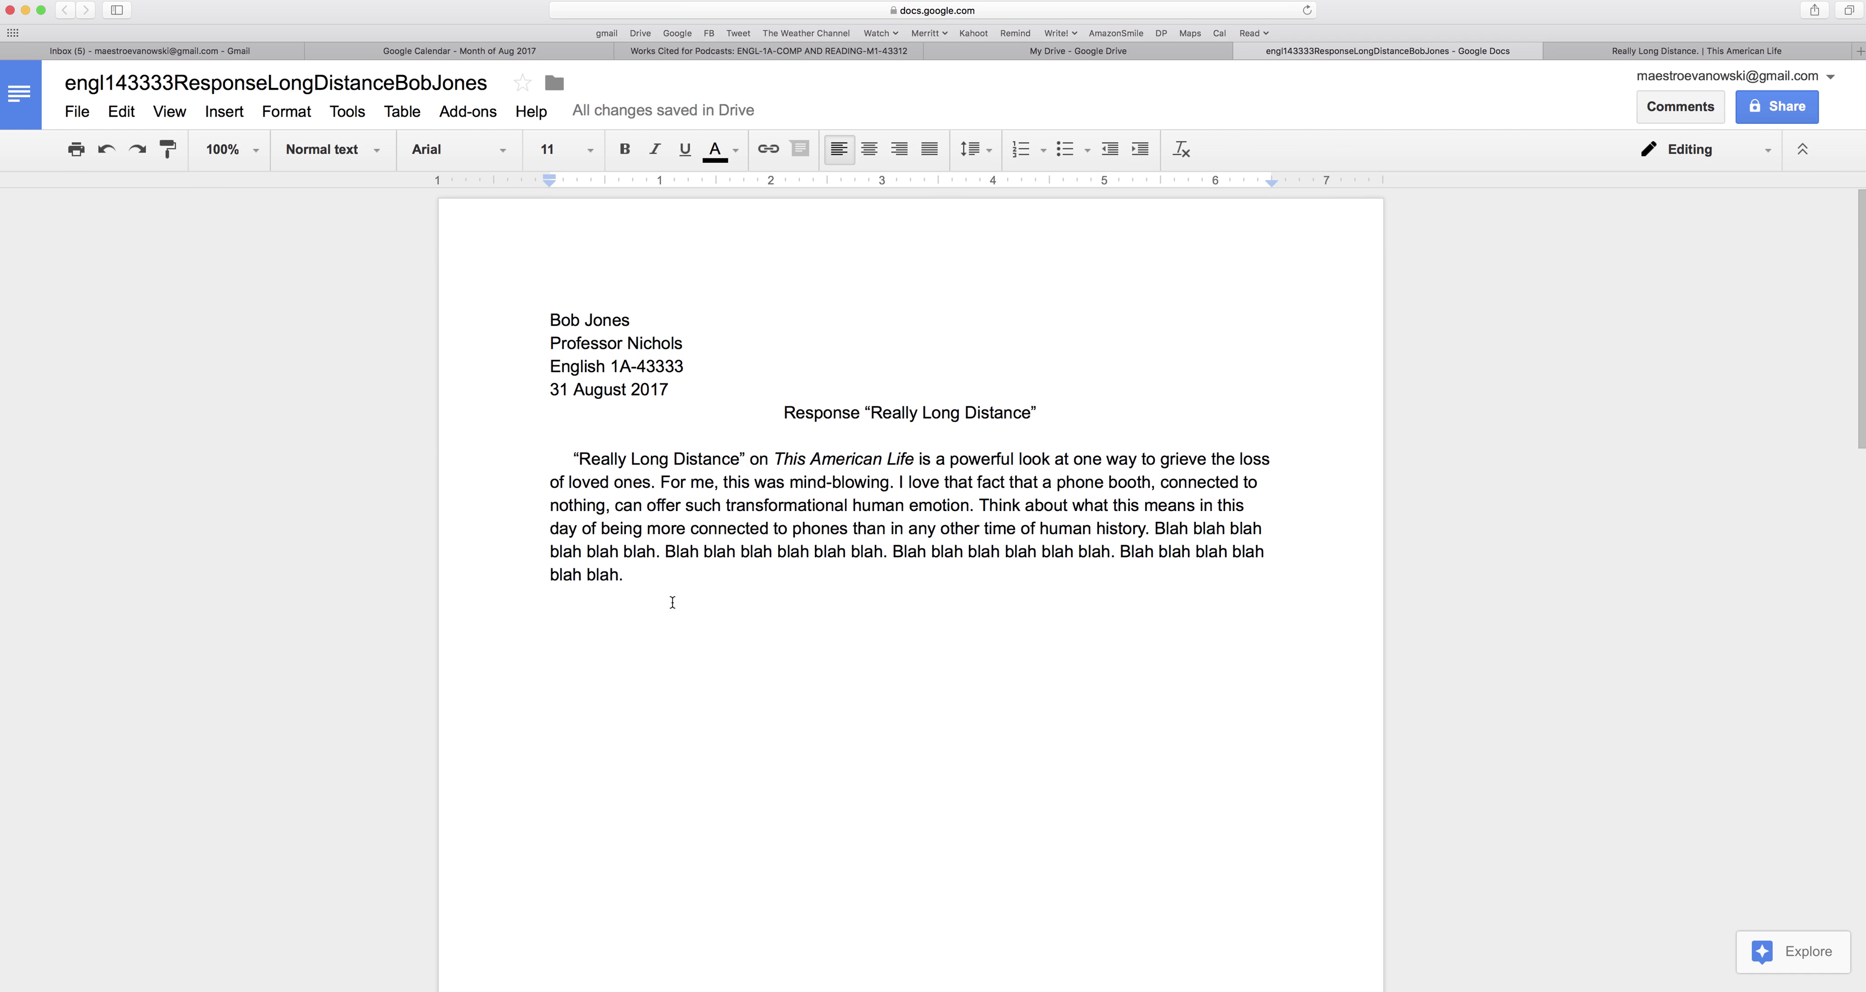
# Start the Works Cited entry by typing the author's name, last name first.
pyautogui.scroll(-10, 672, 602)
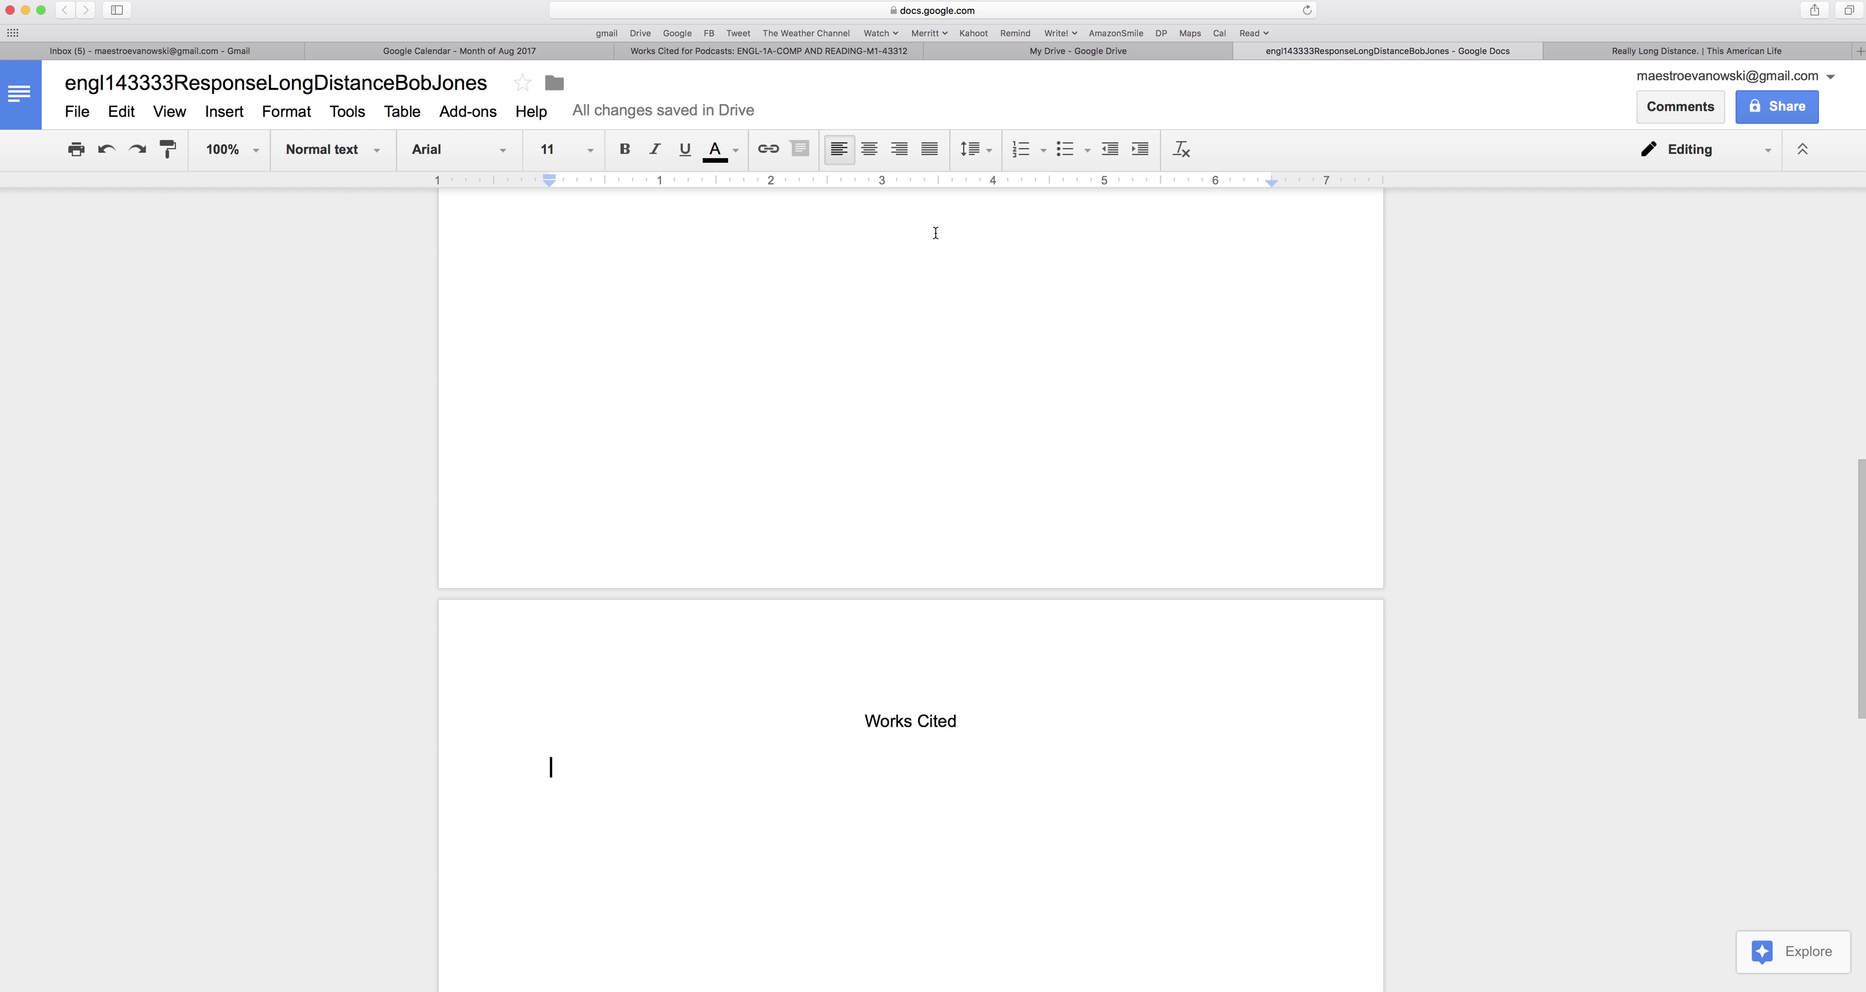
pyautogui.click(809, 48)
pyautogui.click(999, 48)
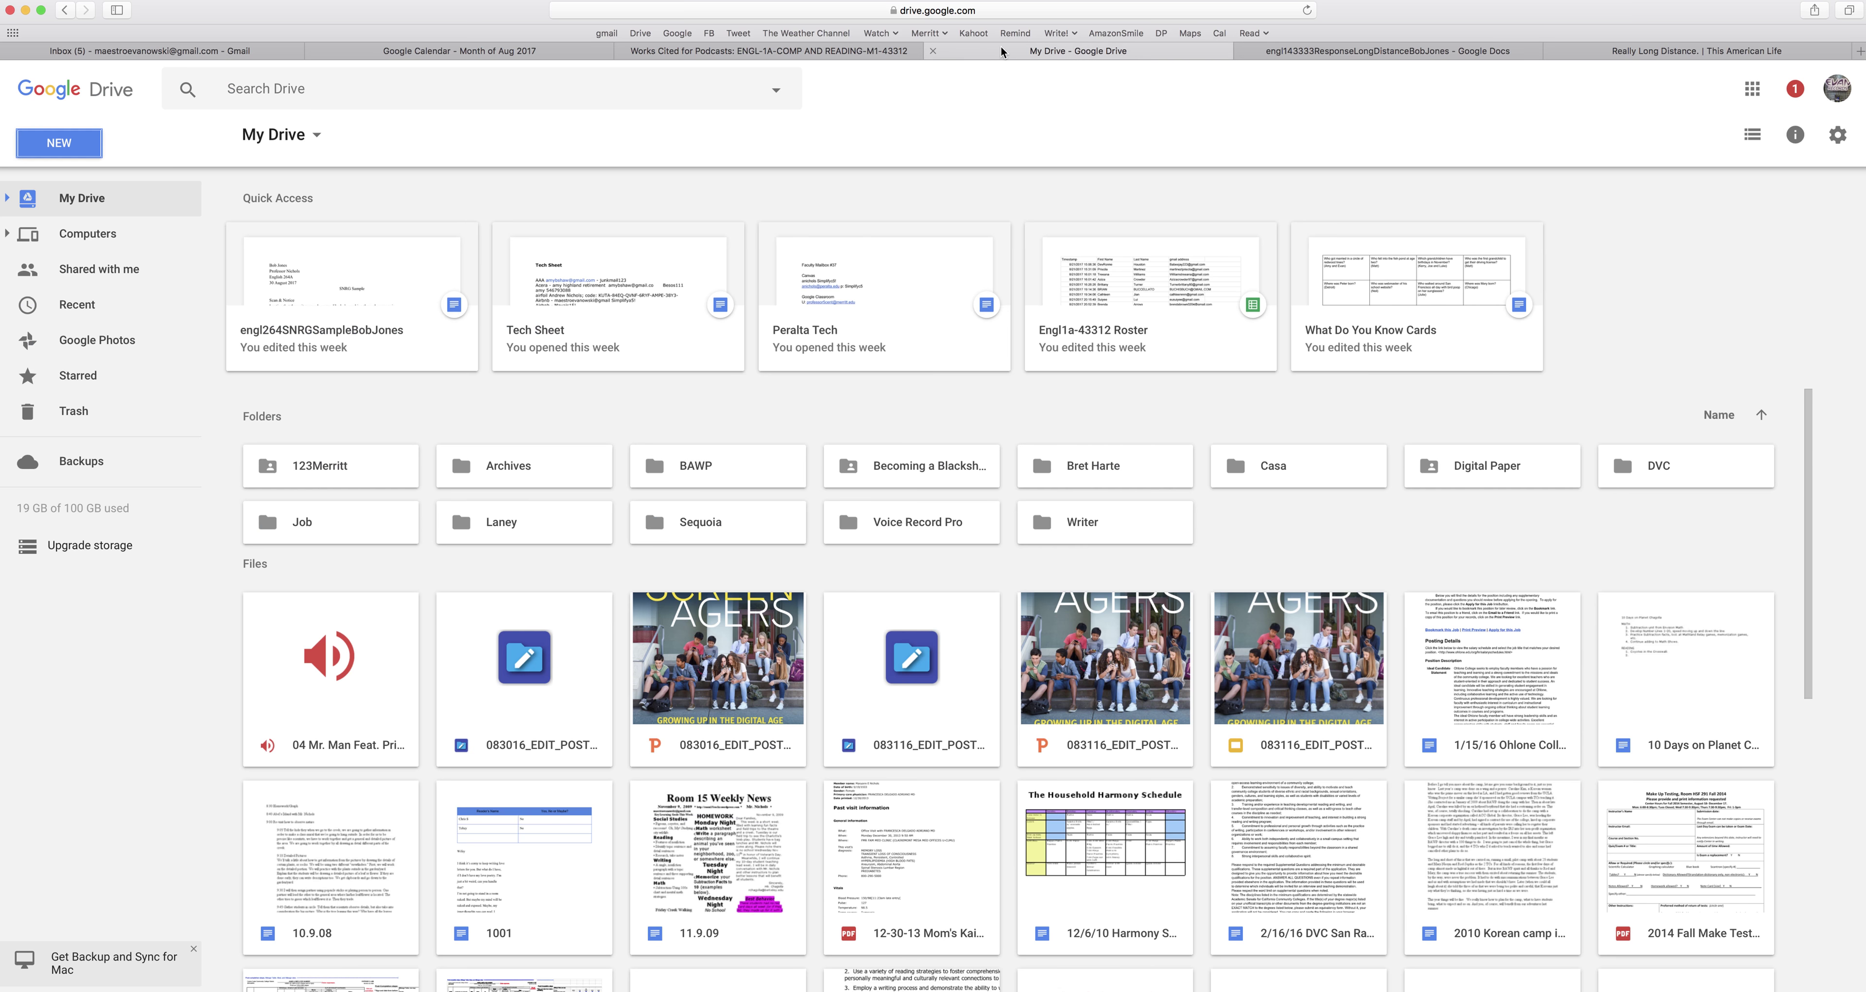
pyautogui.click(1281, 50)
pyautogui.click(1635, 52)
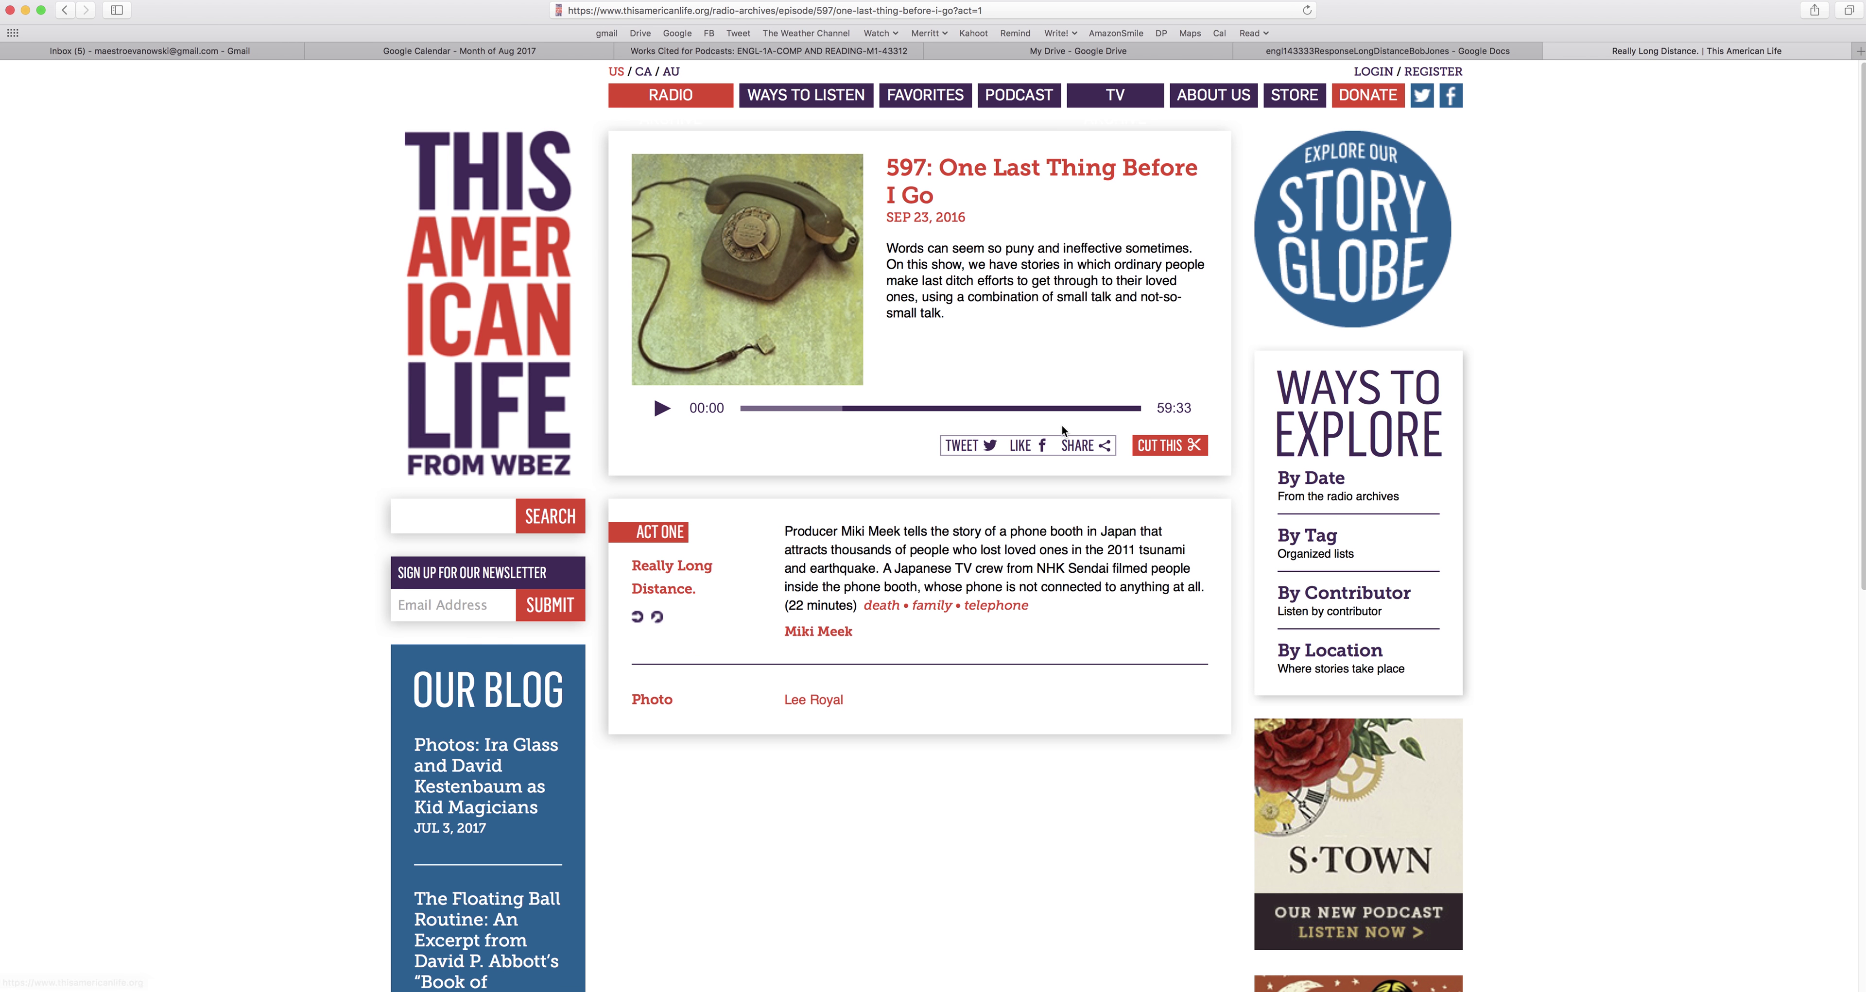
pyautogui.click(1294, 52)
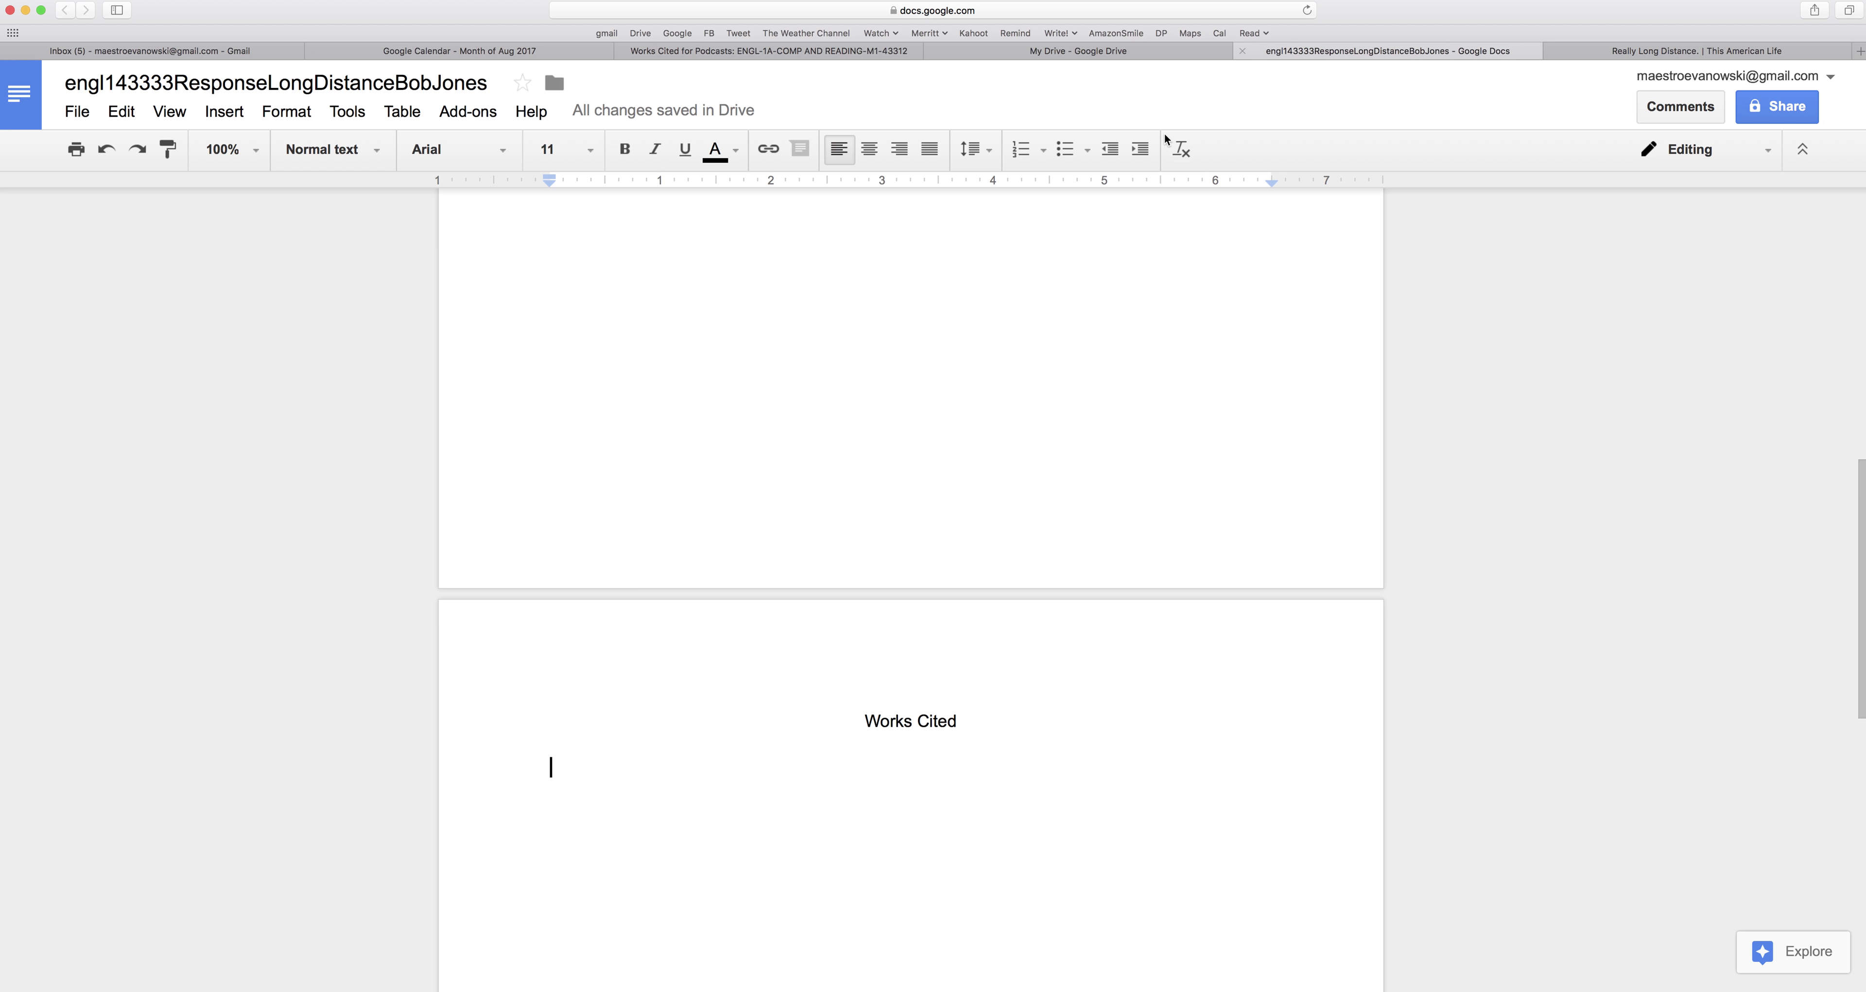
pyautogui.write('Meek,')
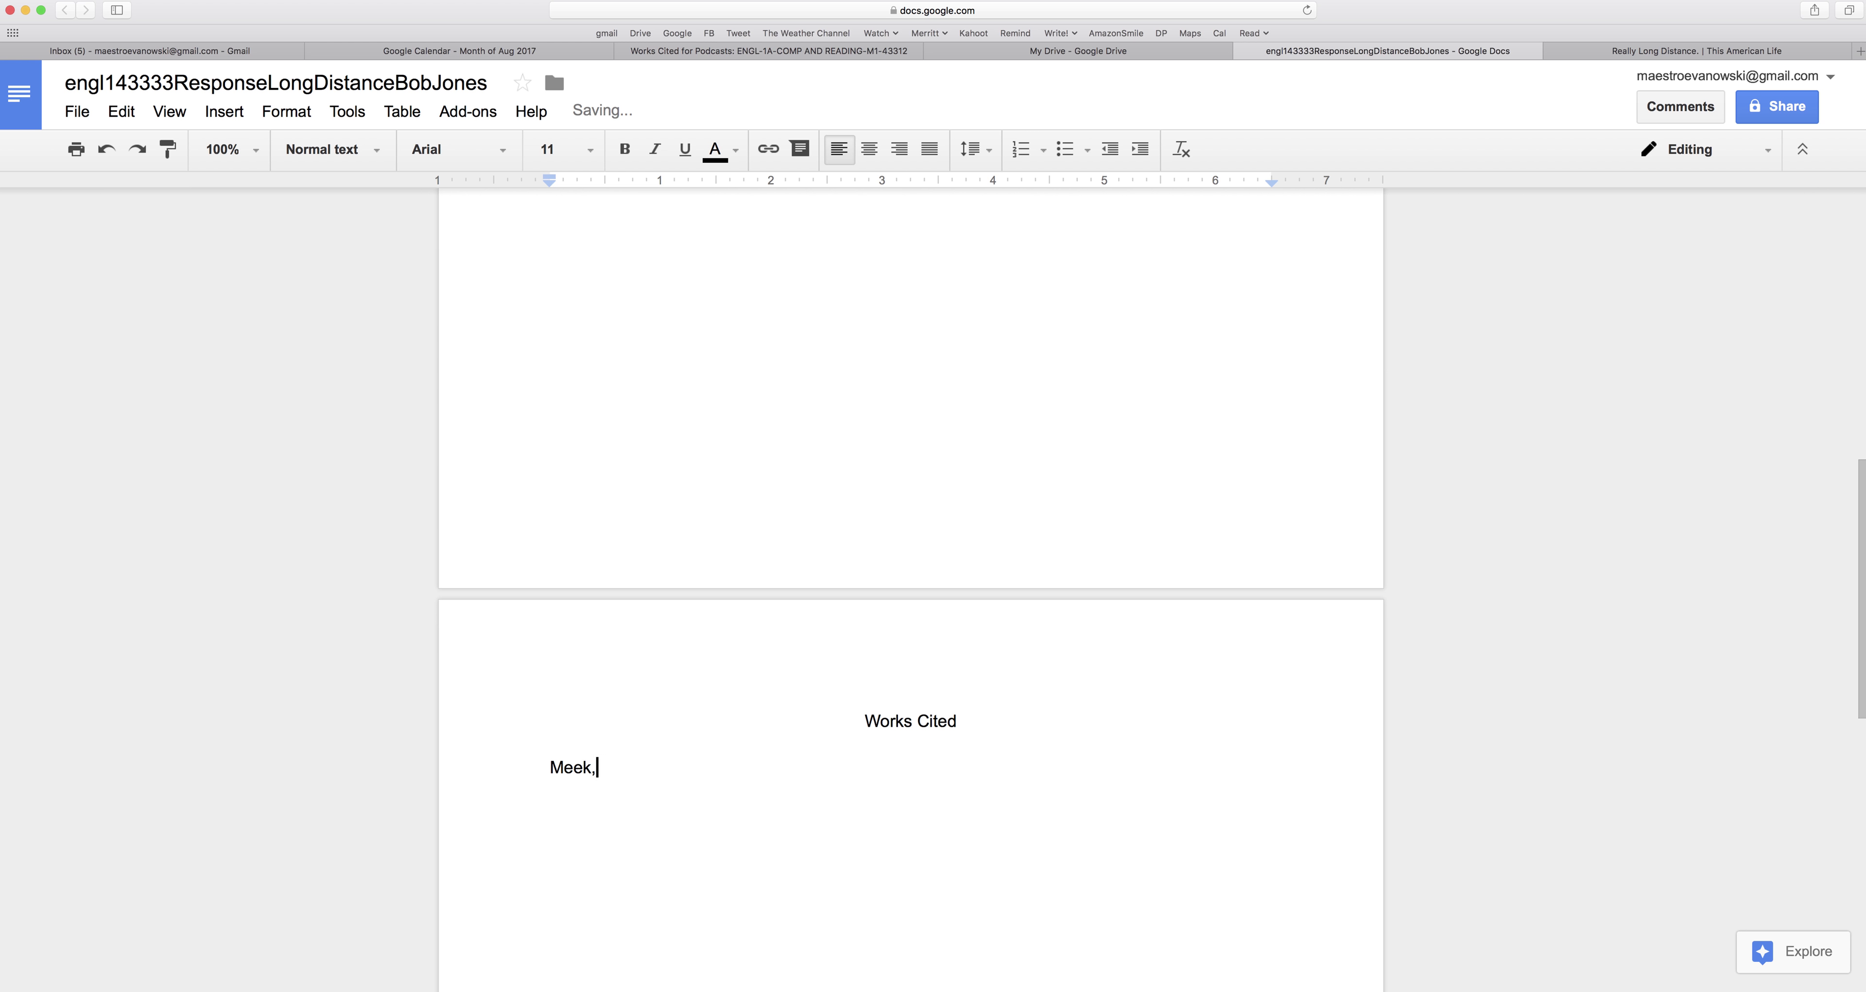
pyautogui.write(' Miki.')
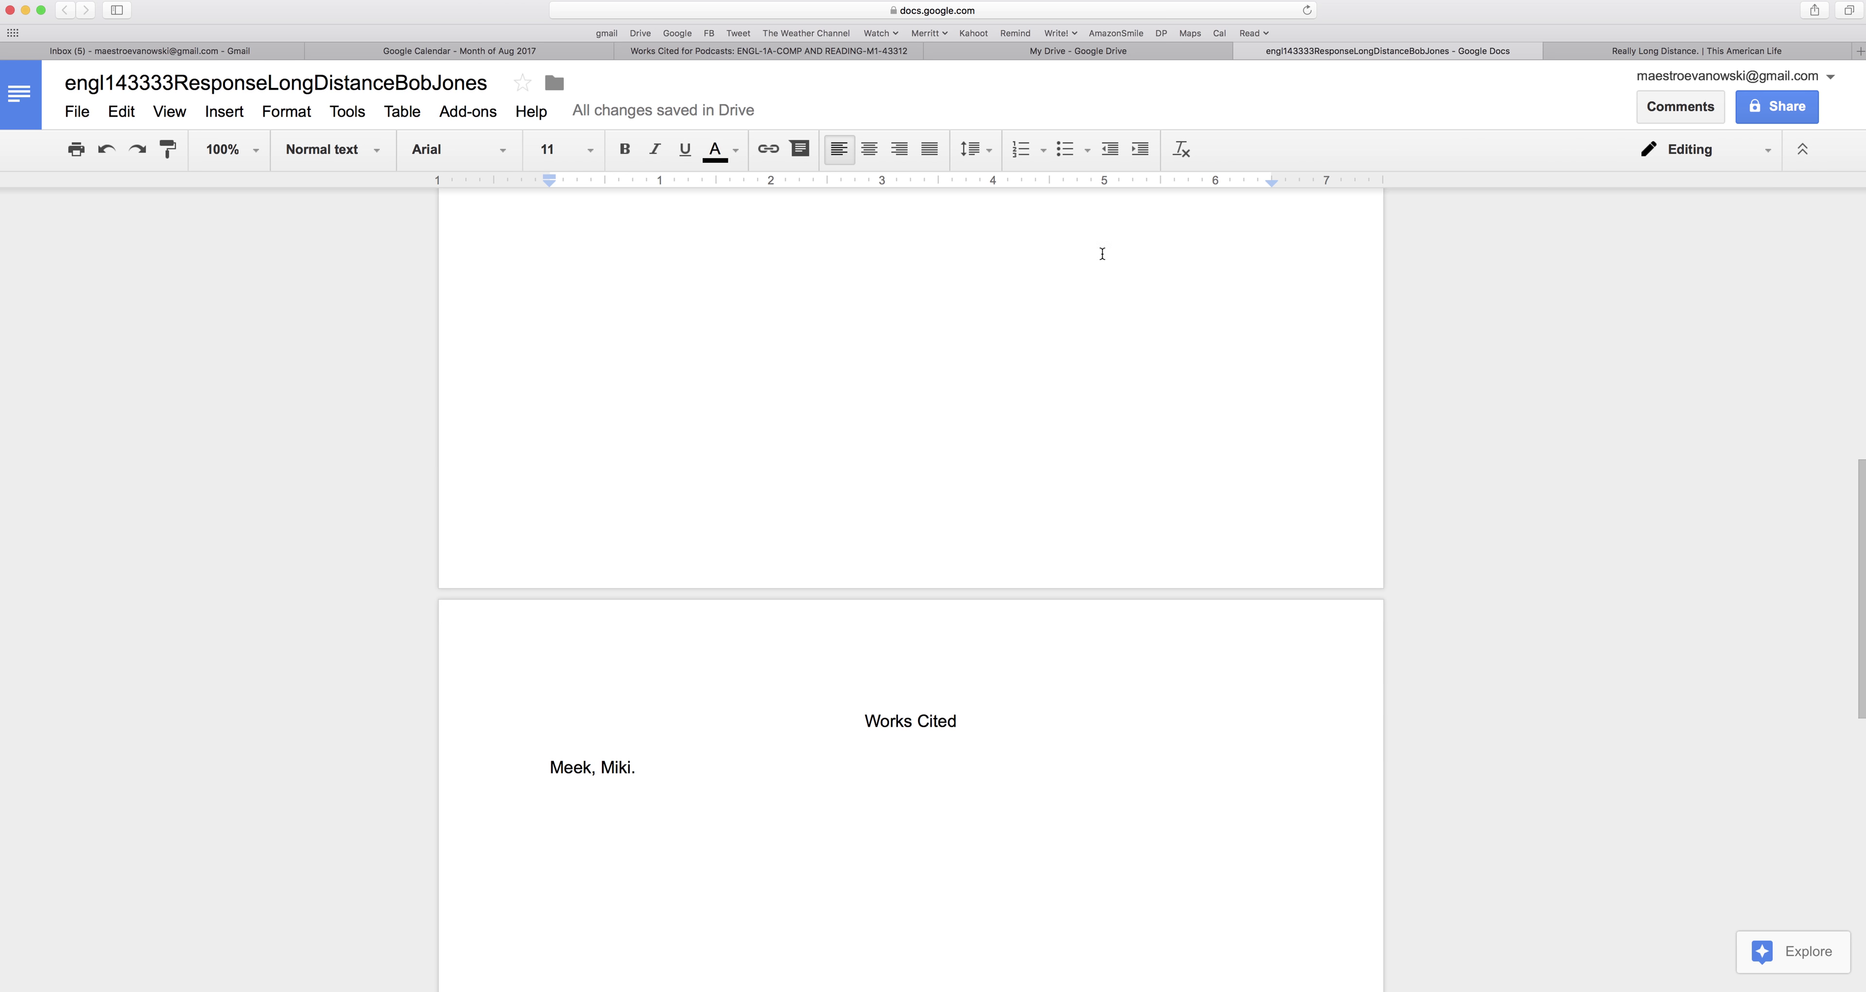
# Add the quoted title "One Last Thing Before I Go." and italic This American Life,.
pyautogui.click(1673, 52)
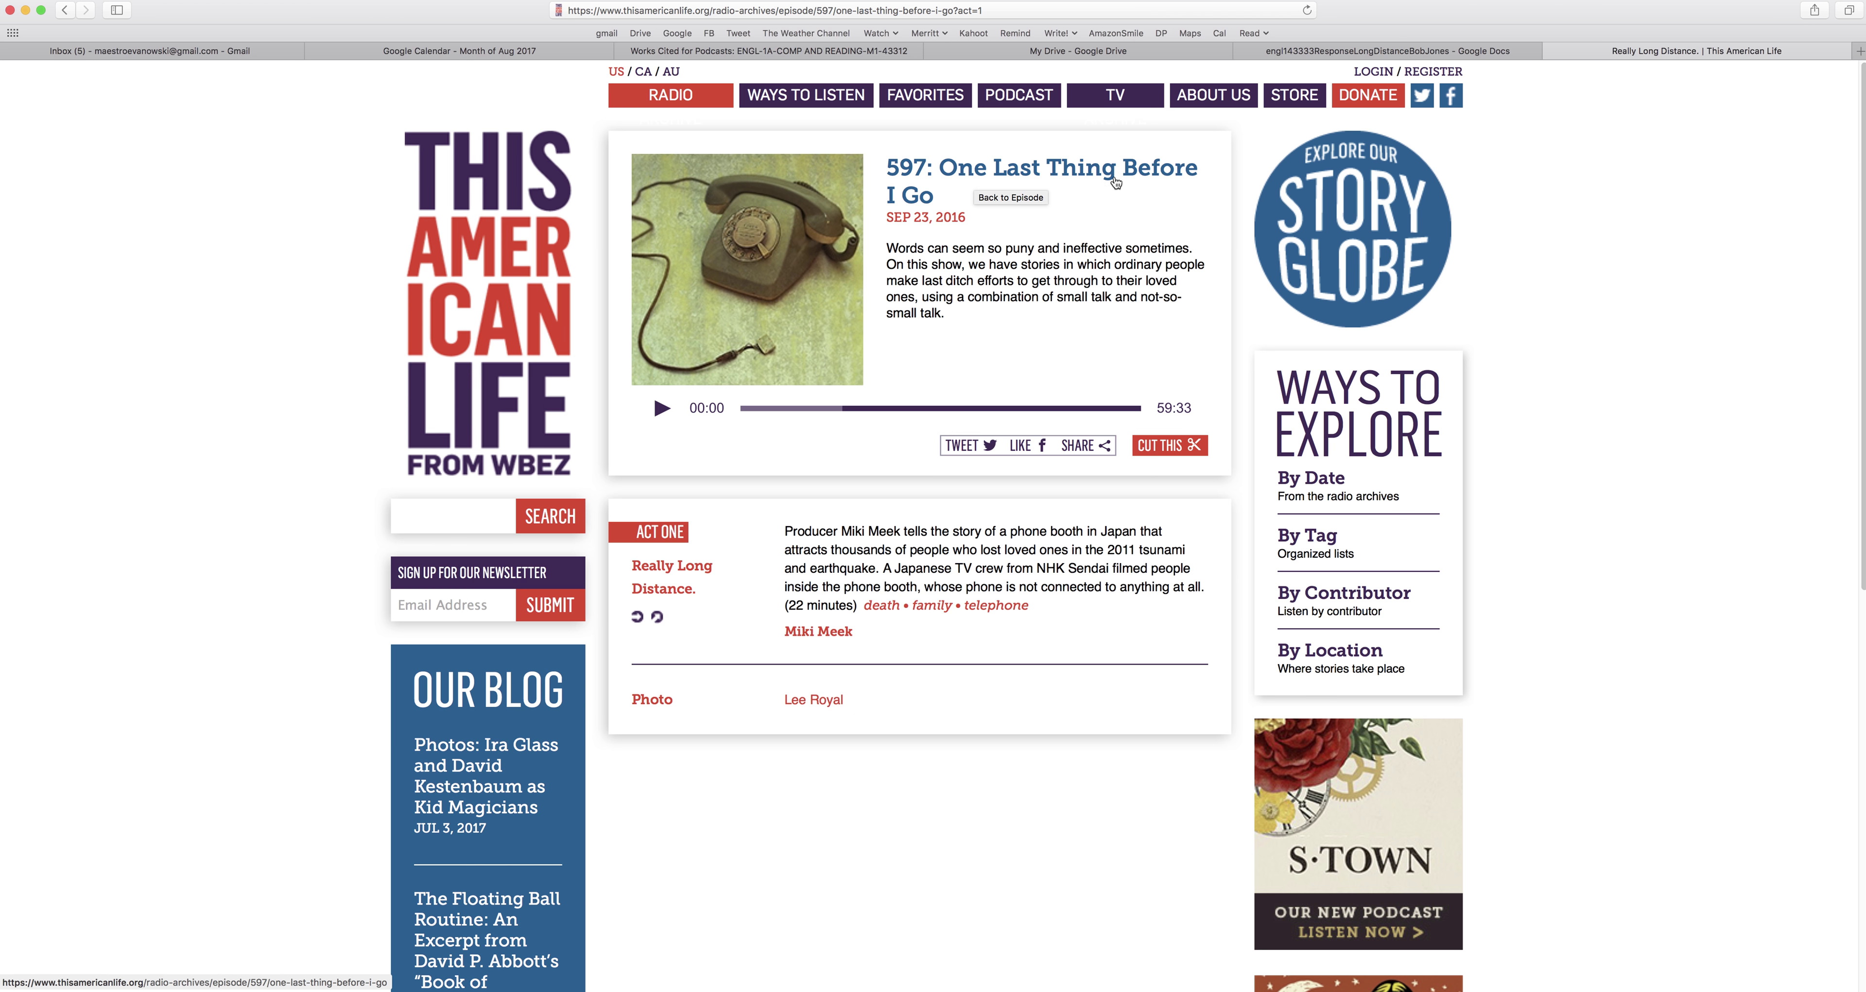
pyautogui.click(1414, 51)
pyautogui.write('"Ohe')
pyautogui.press('BackSpace')
pyautogui.press('BackSpace')
pyautogui.write('n')
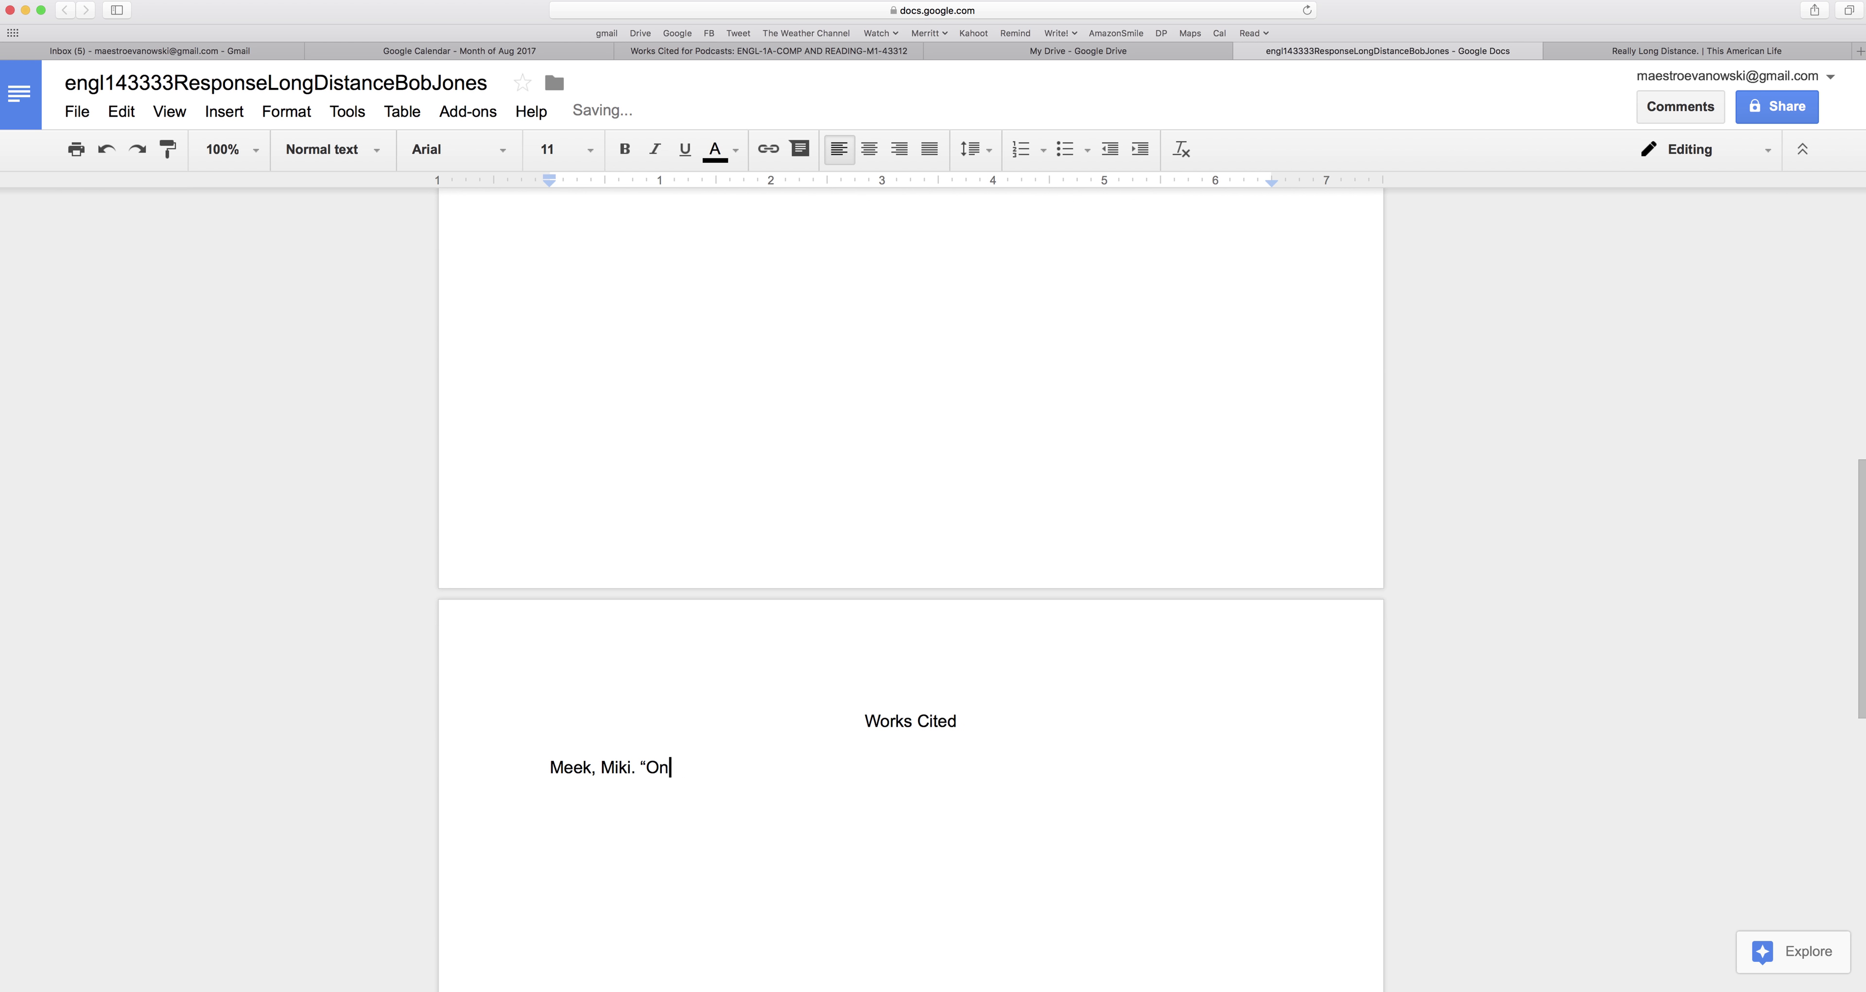
pyautogui.write('e Last Thing Before I go')
pyautogui.press('BackSpace')
pyautogui.press('BackSpace')
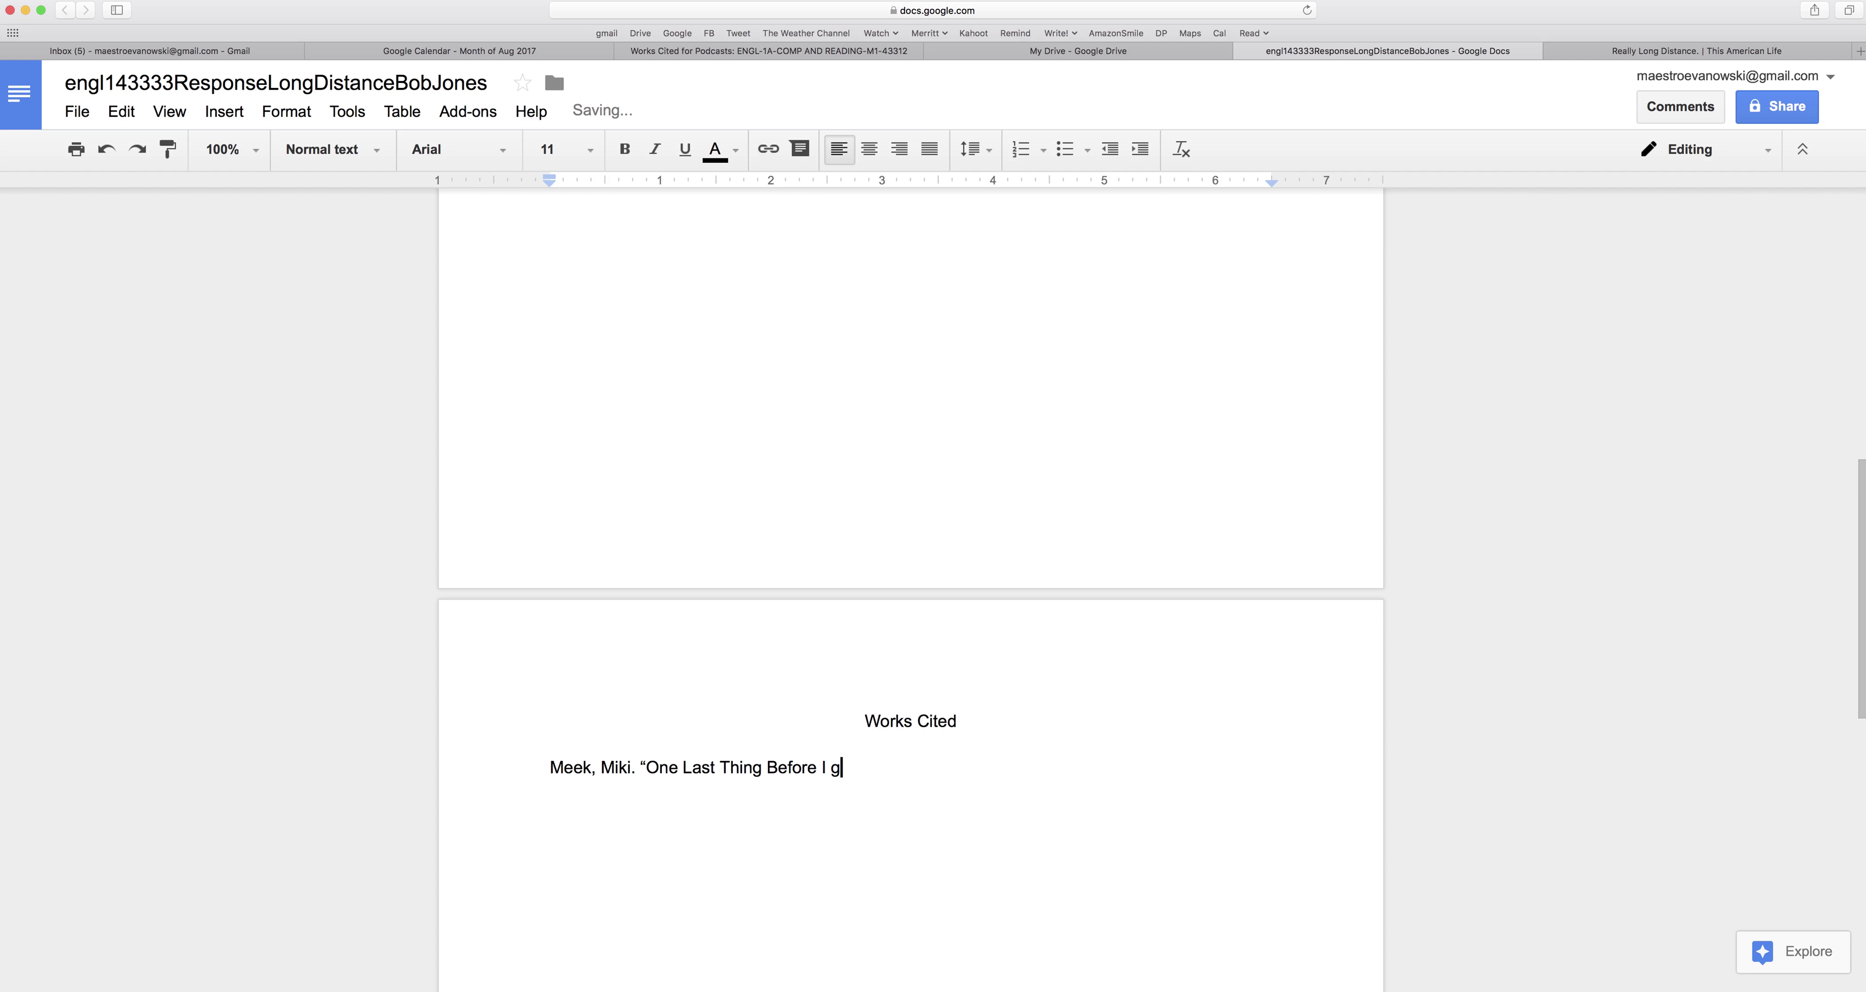
pyautogui.write('Go.”')
pyautogui.click(655, 149)
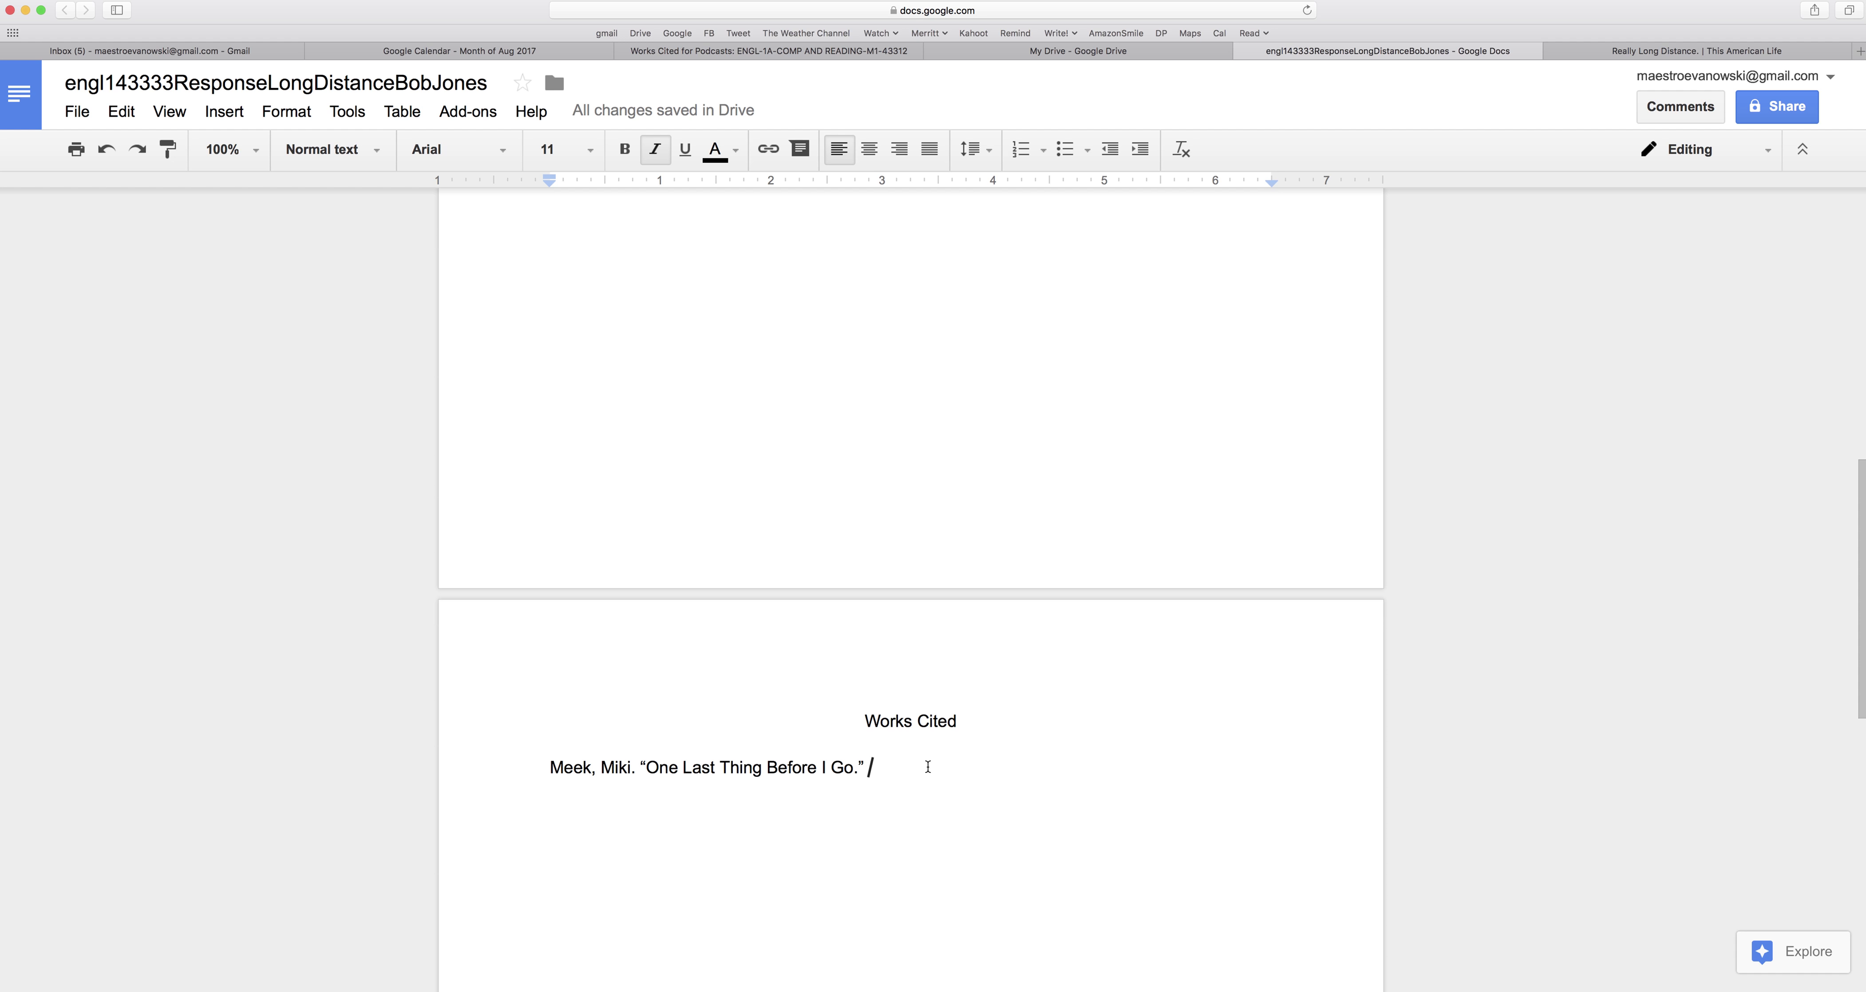
pyautogui.write('This America')
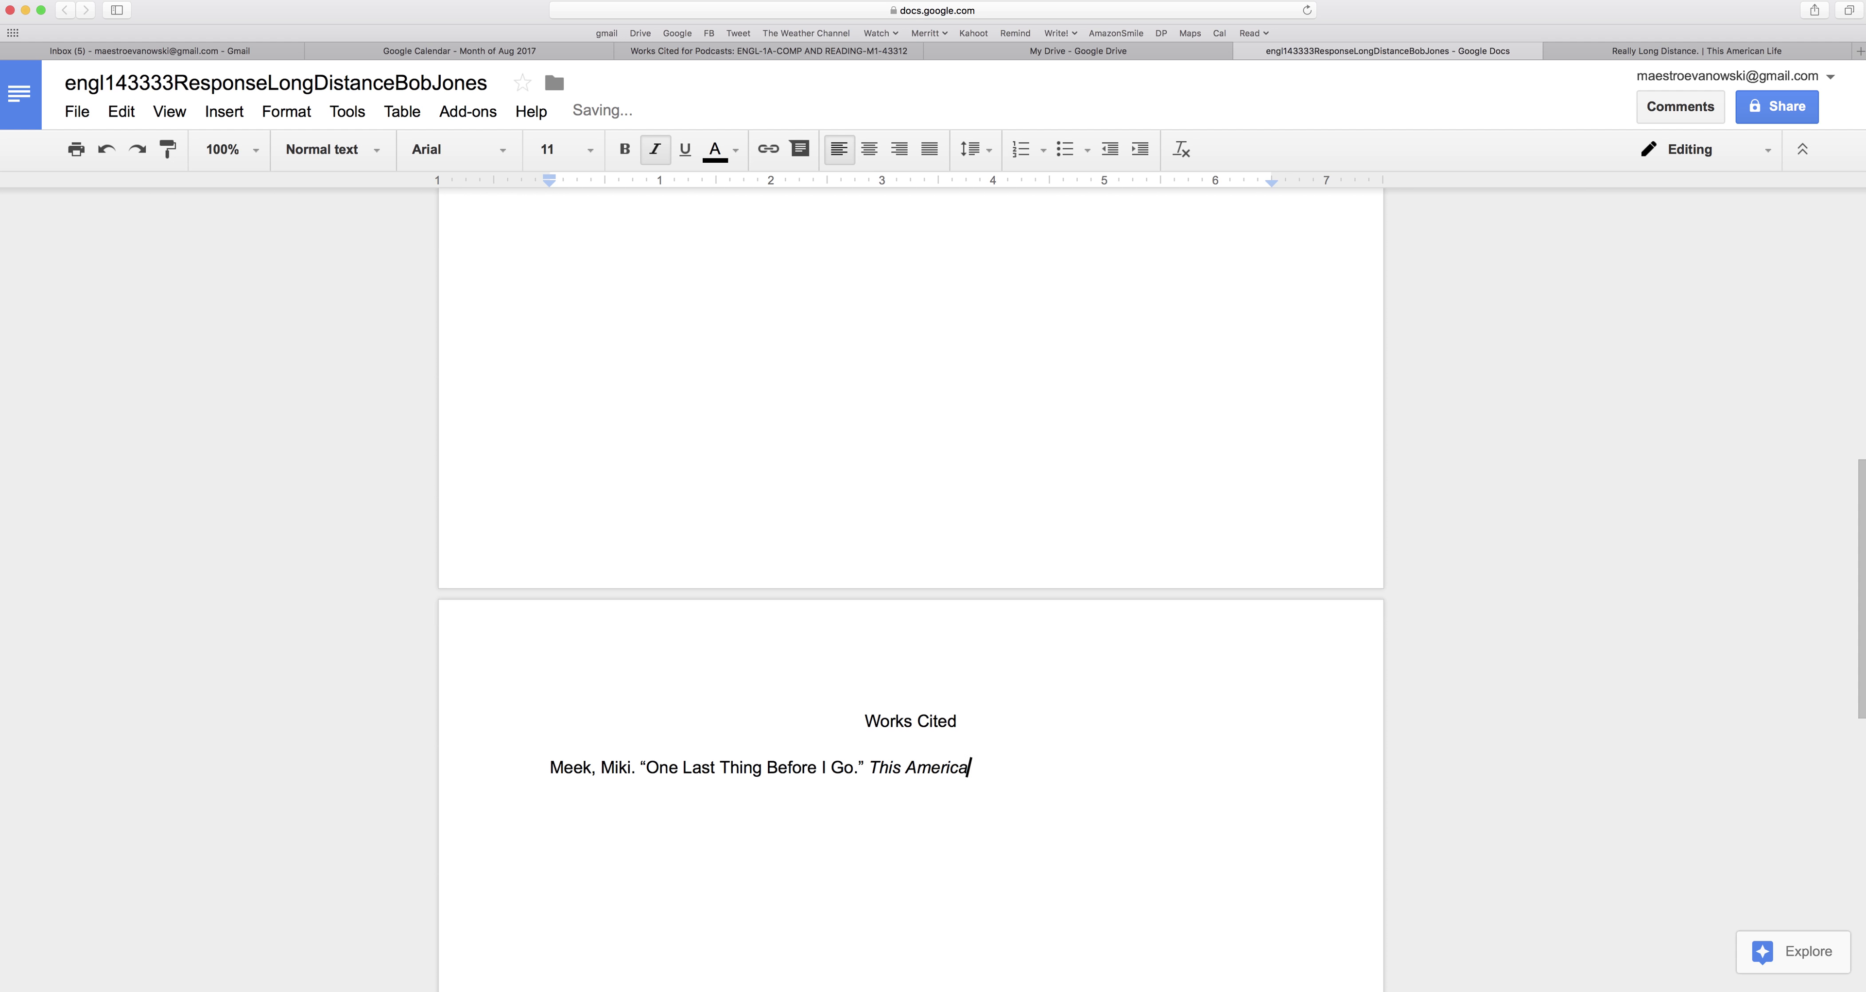
pyautogui.write('n Life,')
# Add ep.597, September 23, 2016. in regular type, checking the episode page.
pyautogui.click(658, 160)
pyautogui.write('ep')
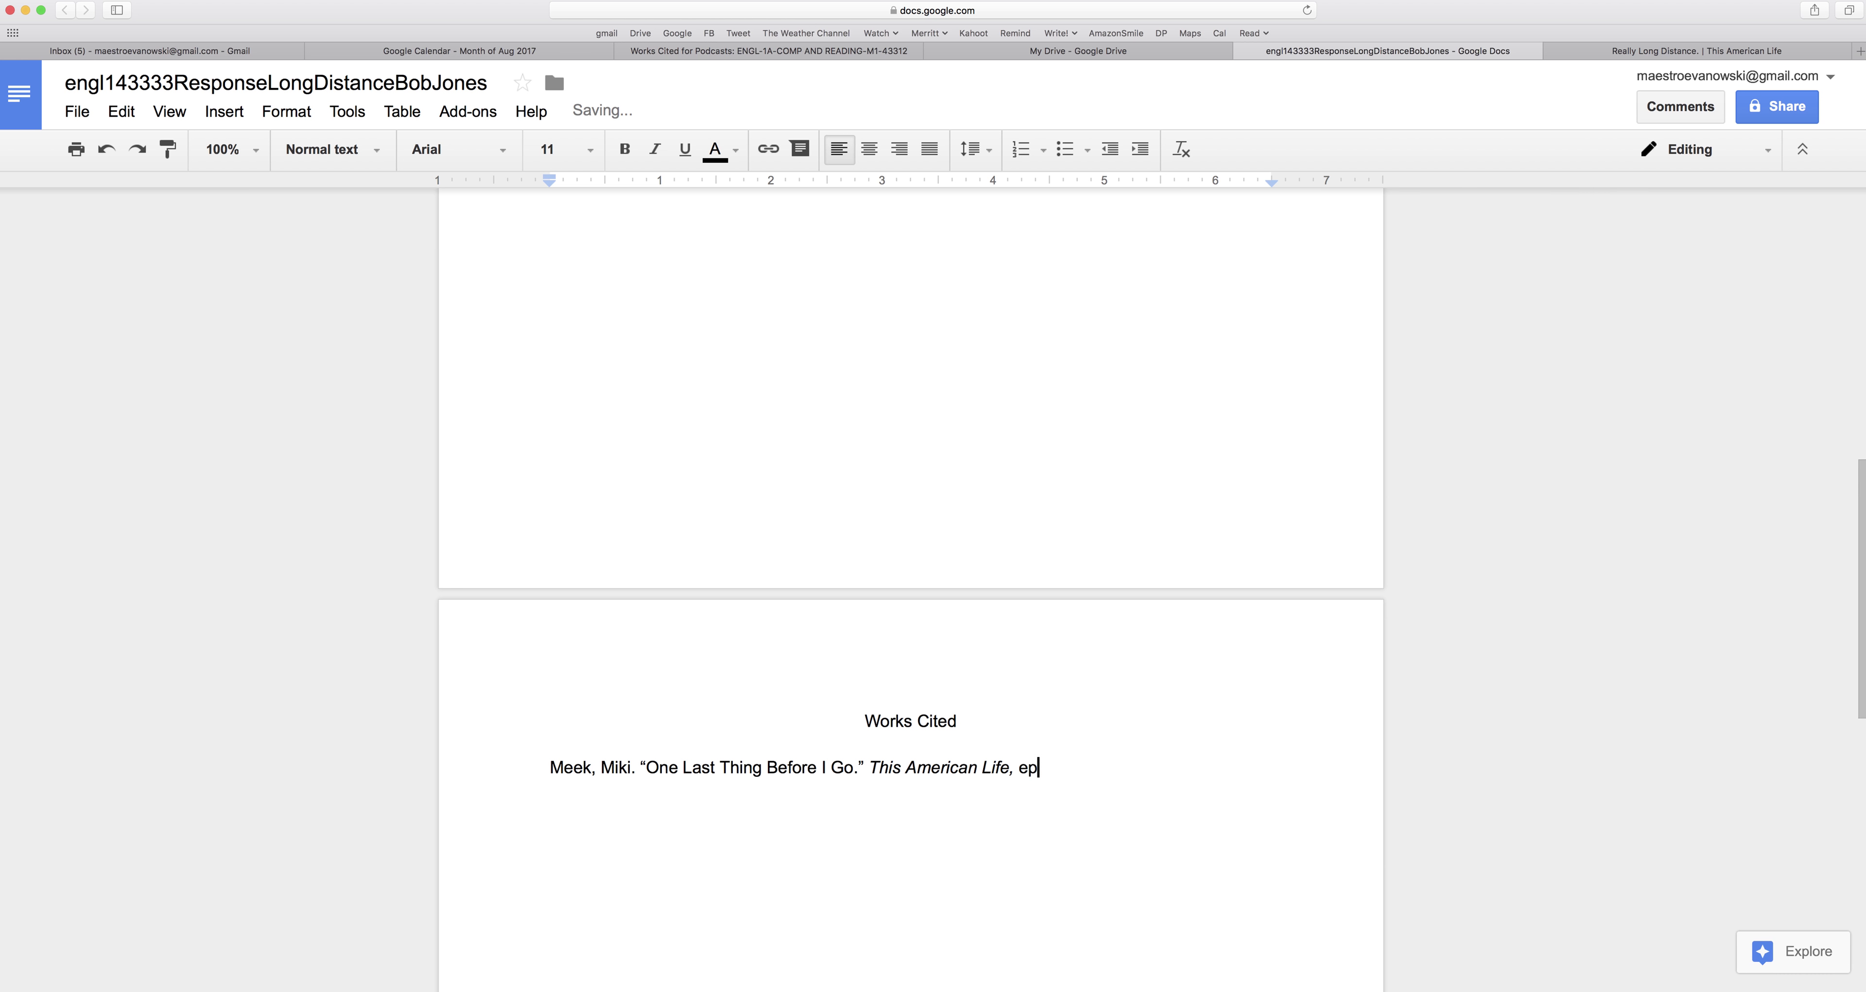
pyautogui.write('.')
pyautogui.click(1587, 53)
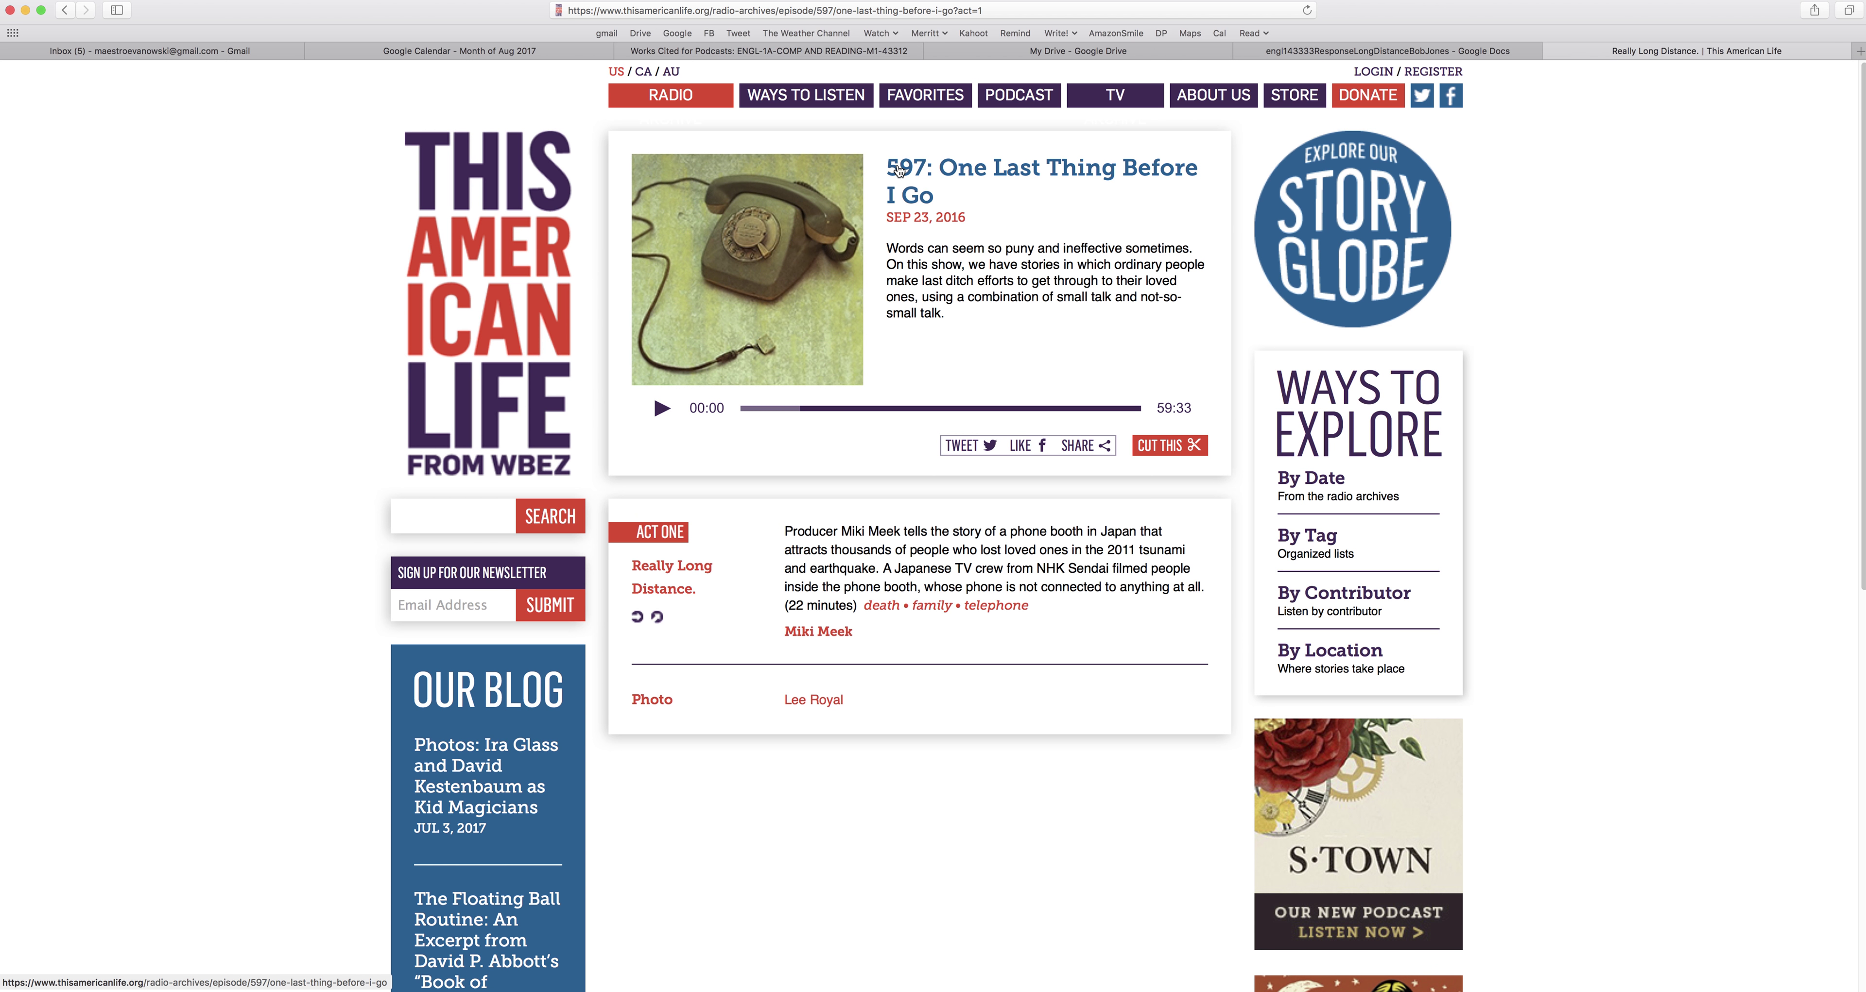
pyautogui.click(1387, 50)
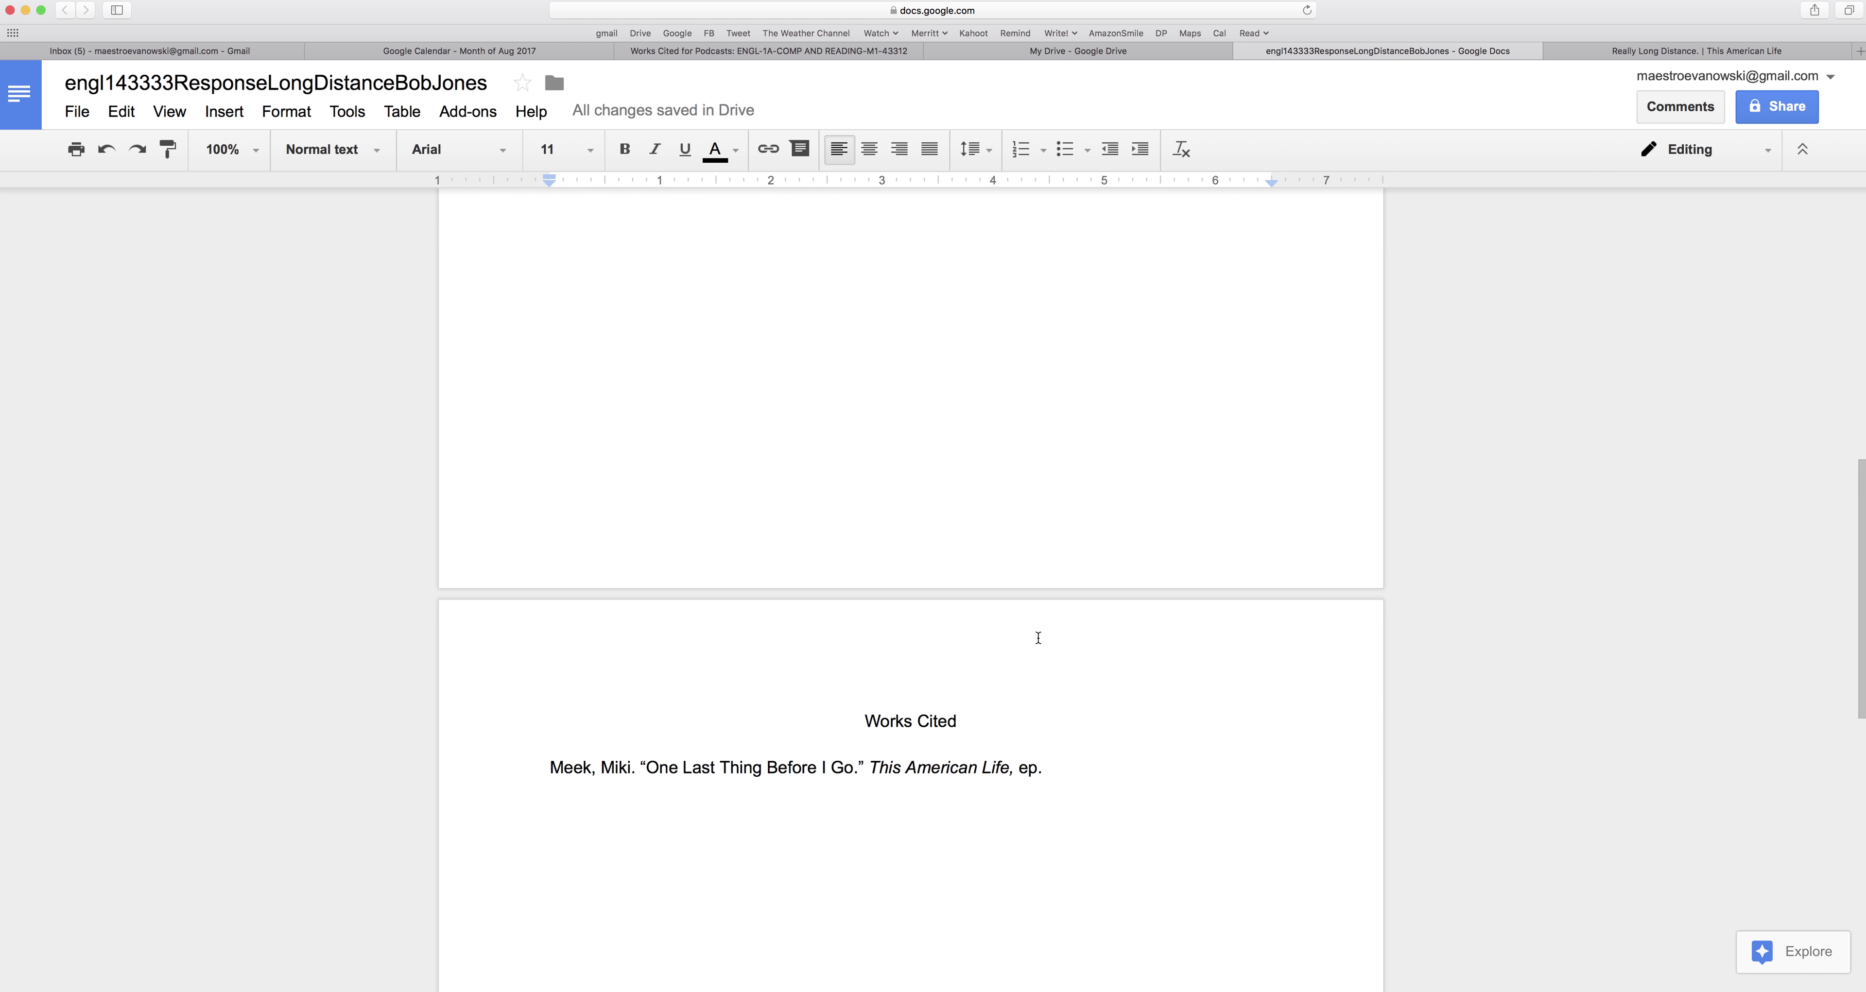
pyautogui.write('597')
pyautogui.write(',')
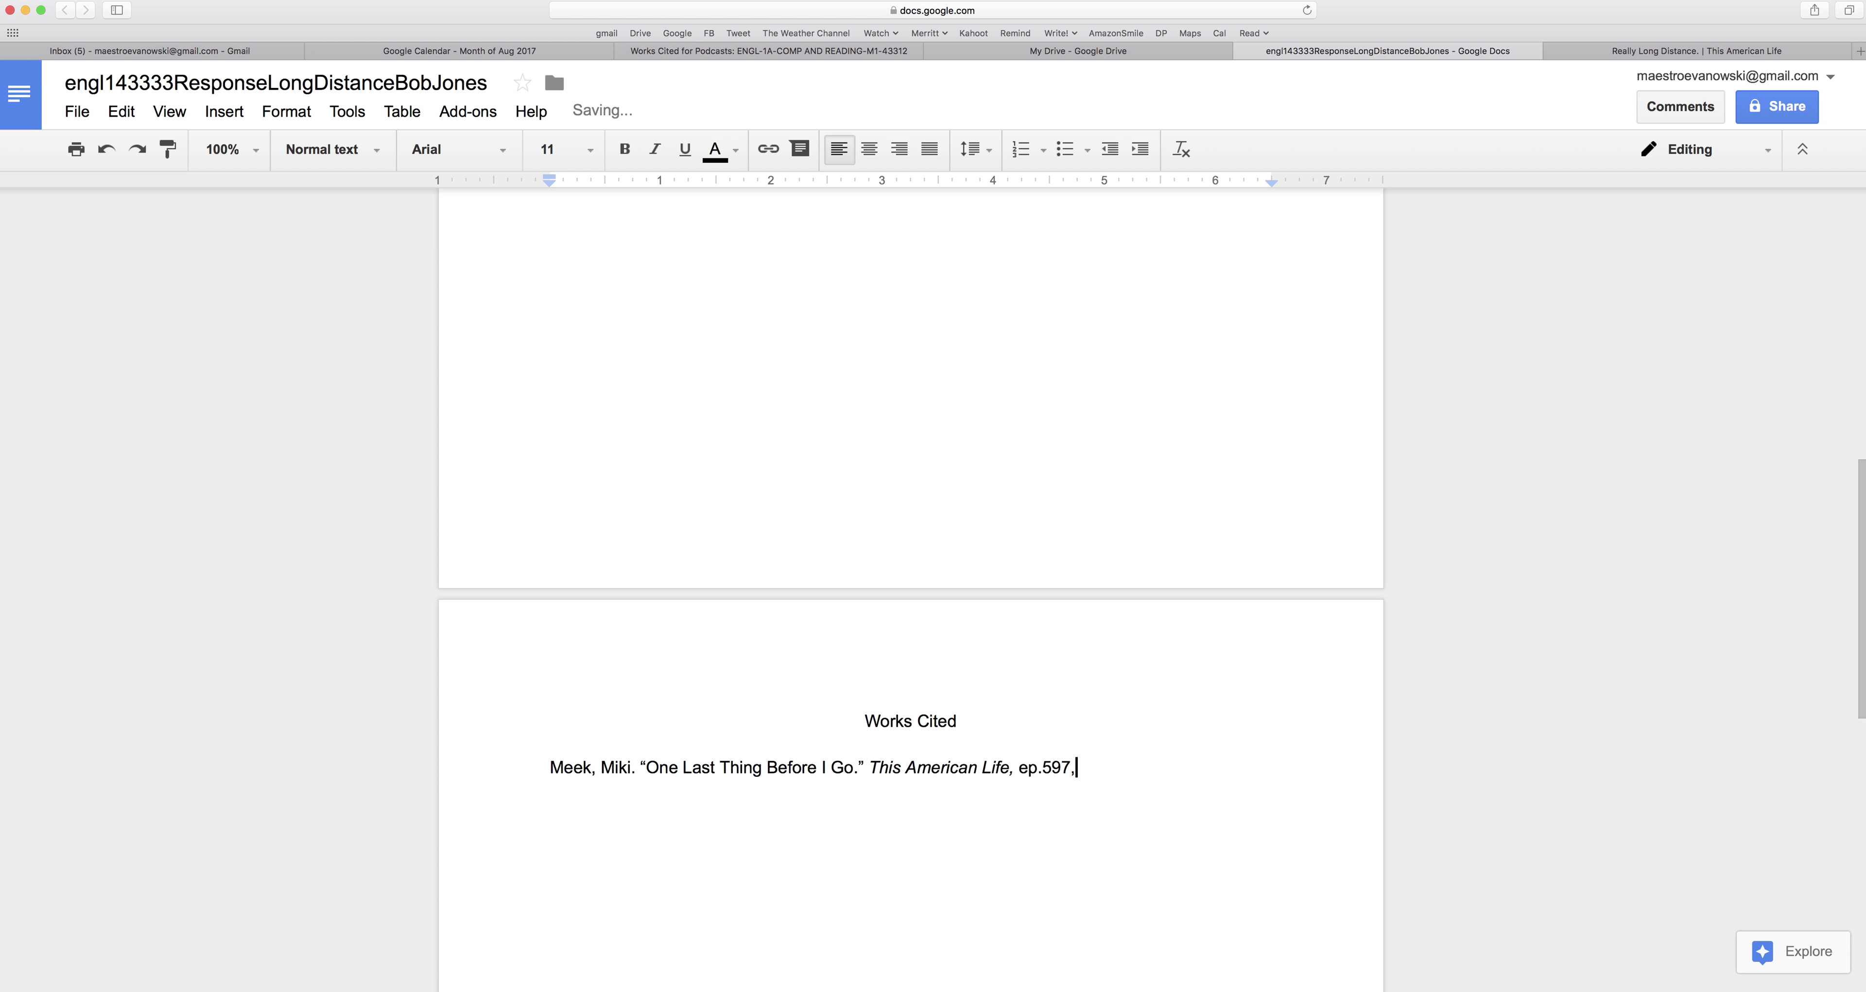
pyautogui.click(1754, 48)
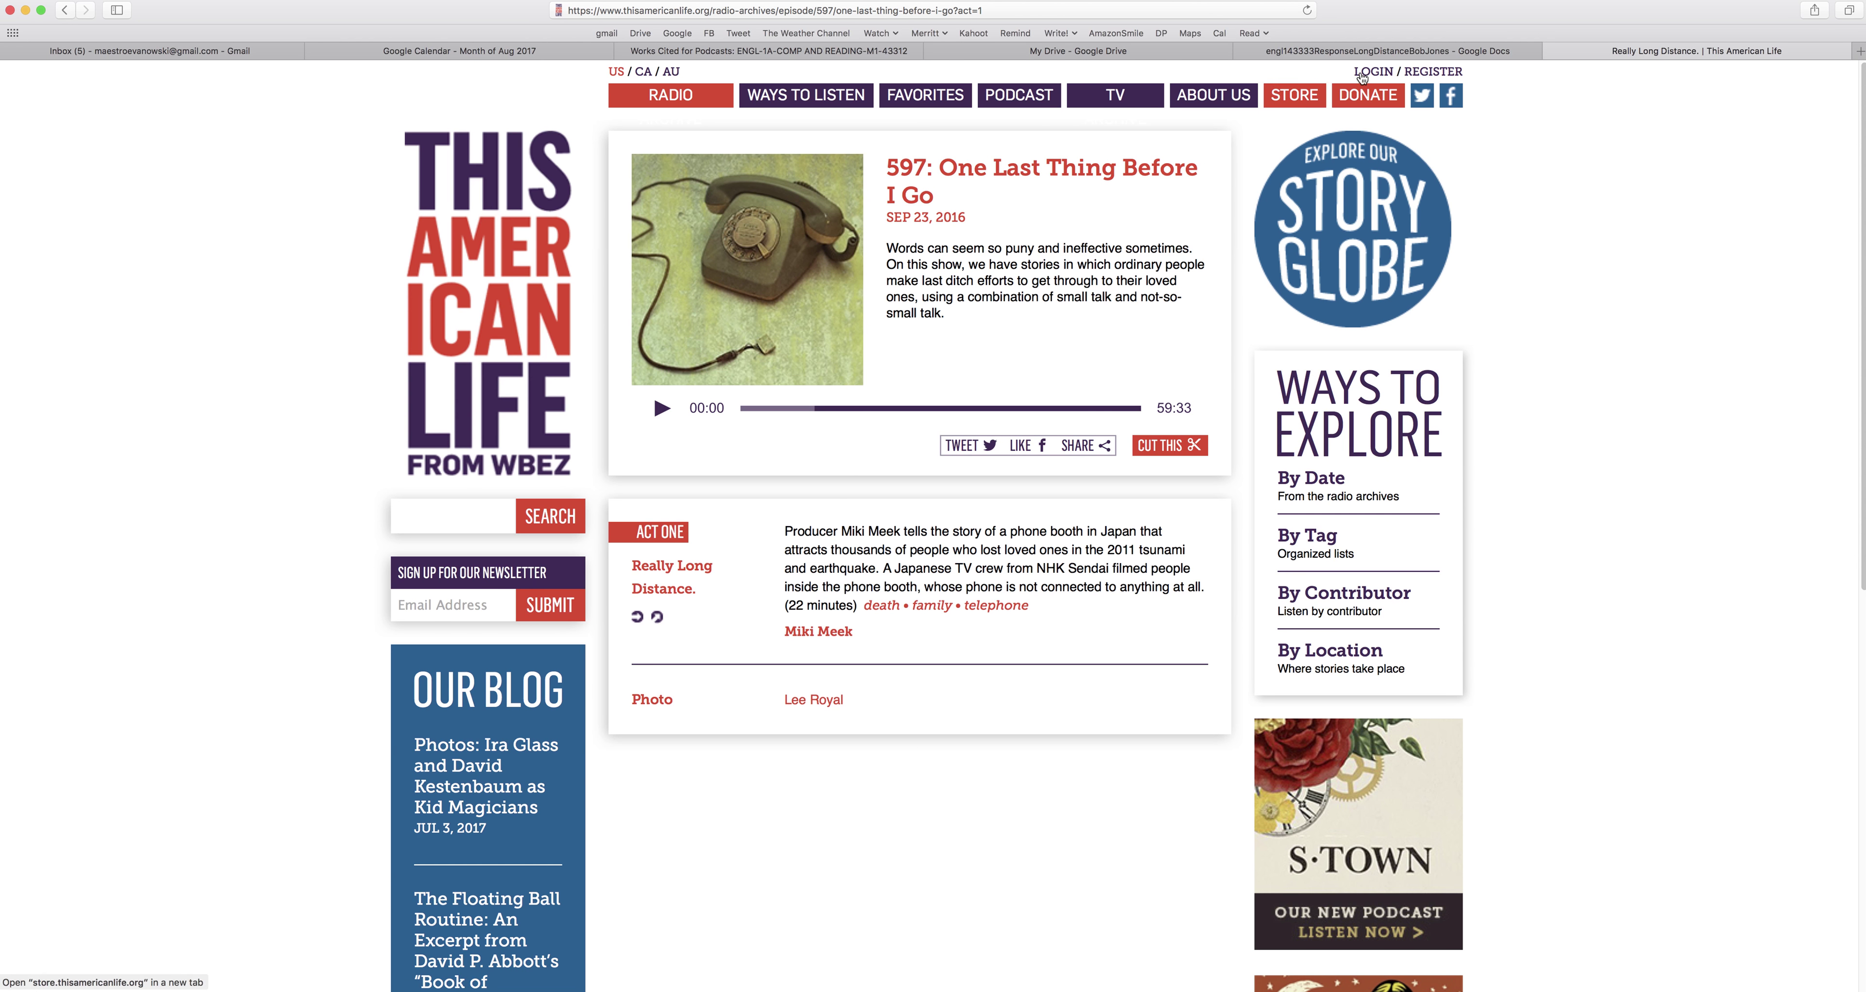
pyautogui.click(1376, 51)
pyautogui.write('S')
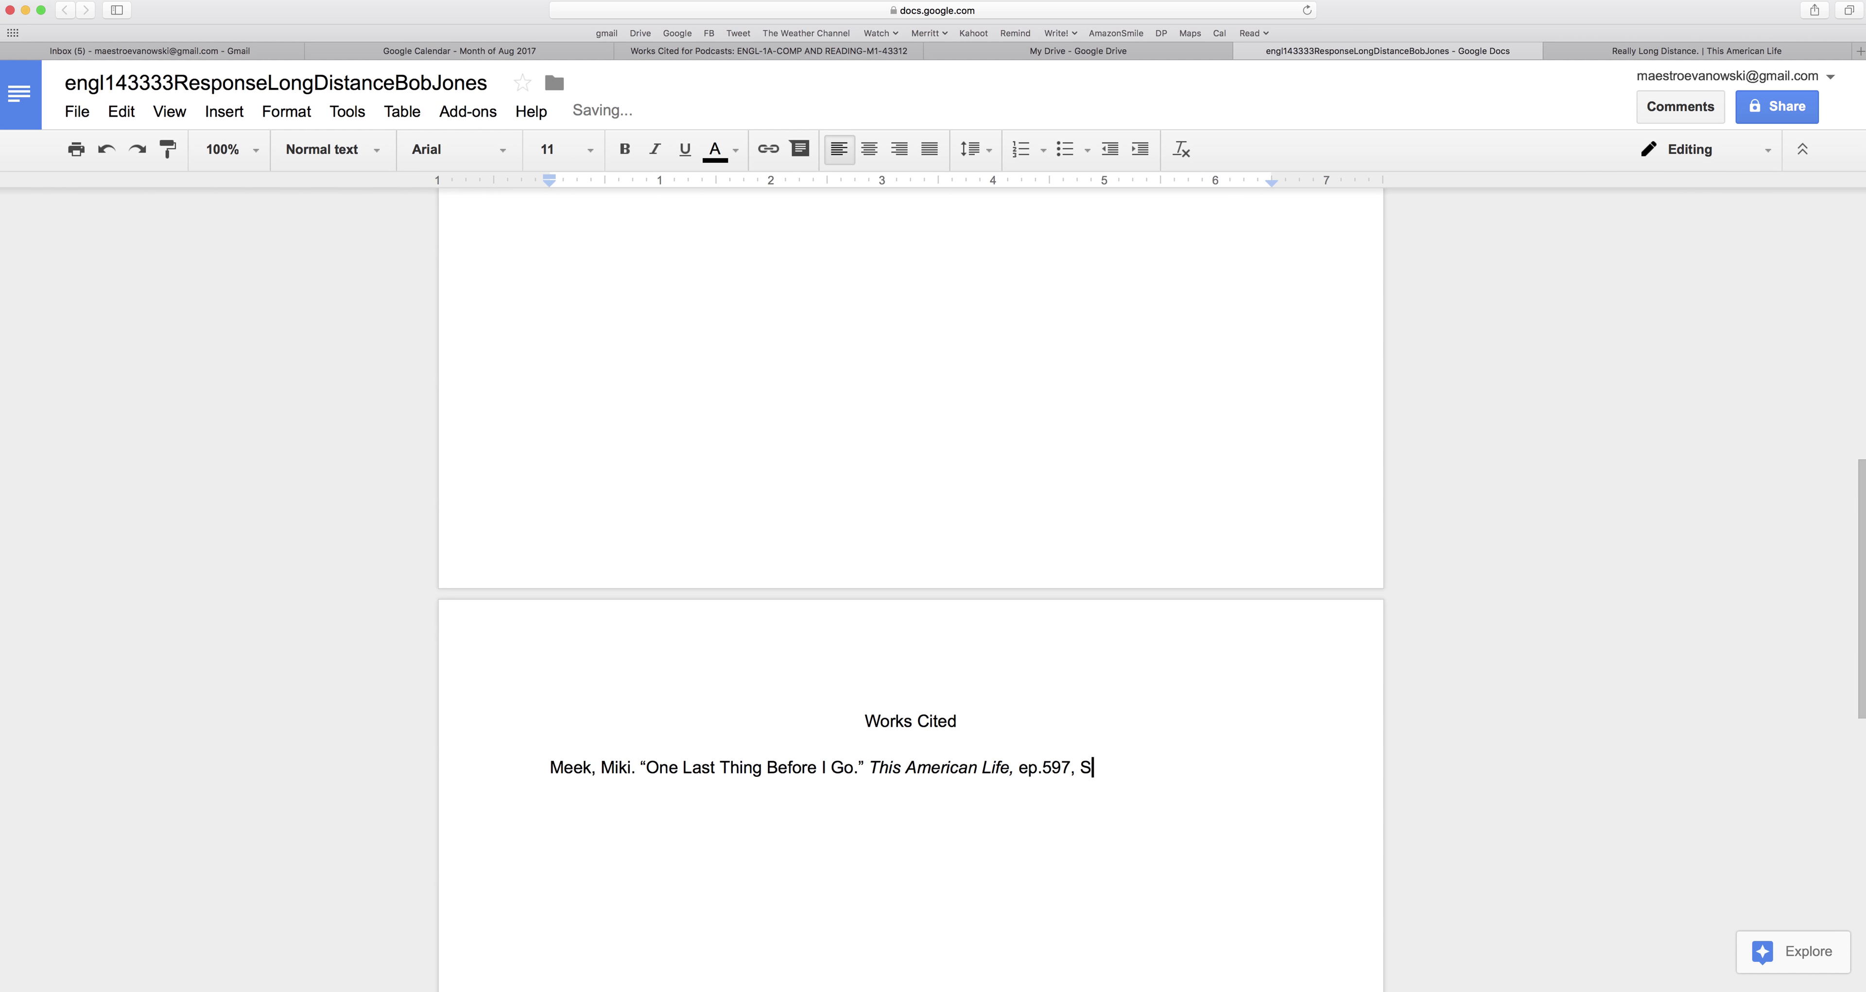
pyautogui.write('eptember 23, 2016.')
# Paste the episode's thisamericanlife.org web address at the end of the citation.
pyautogui.click(1697, 50)
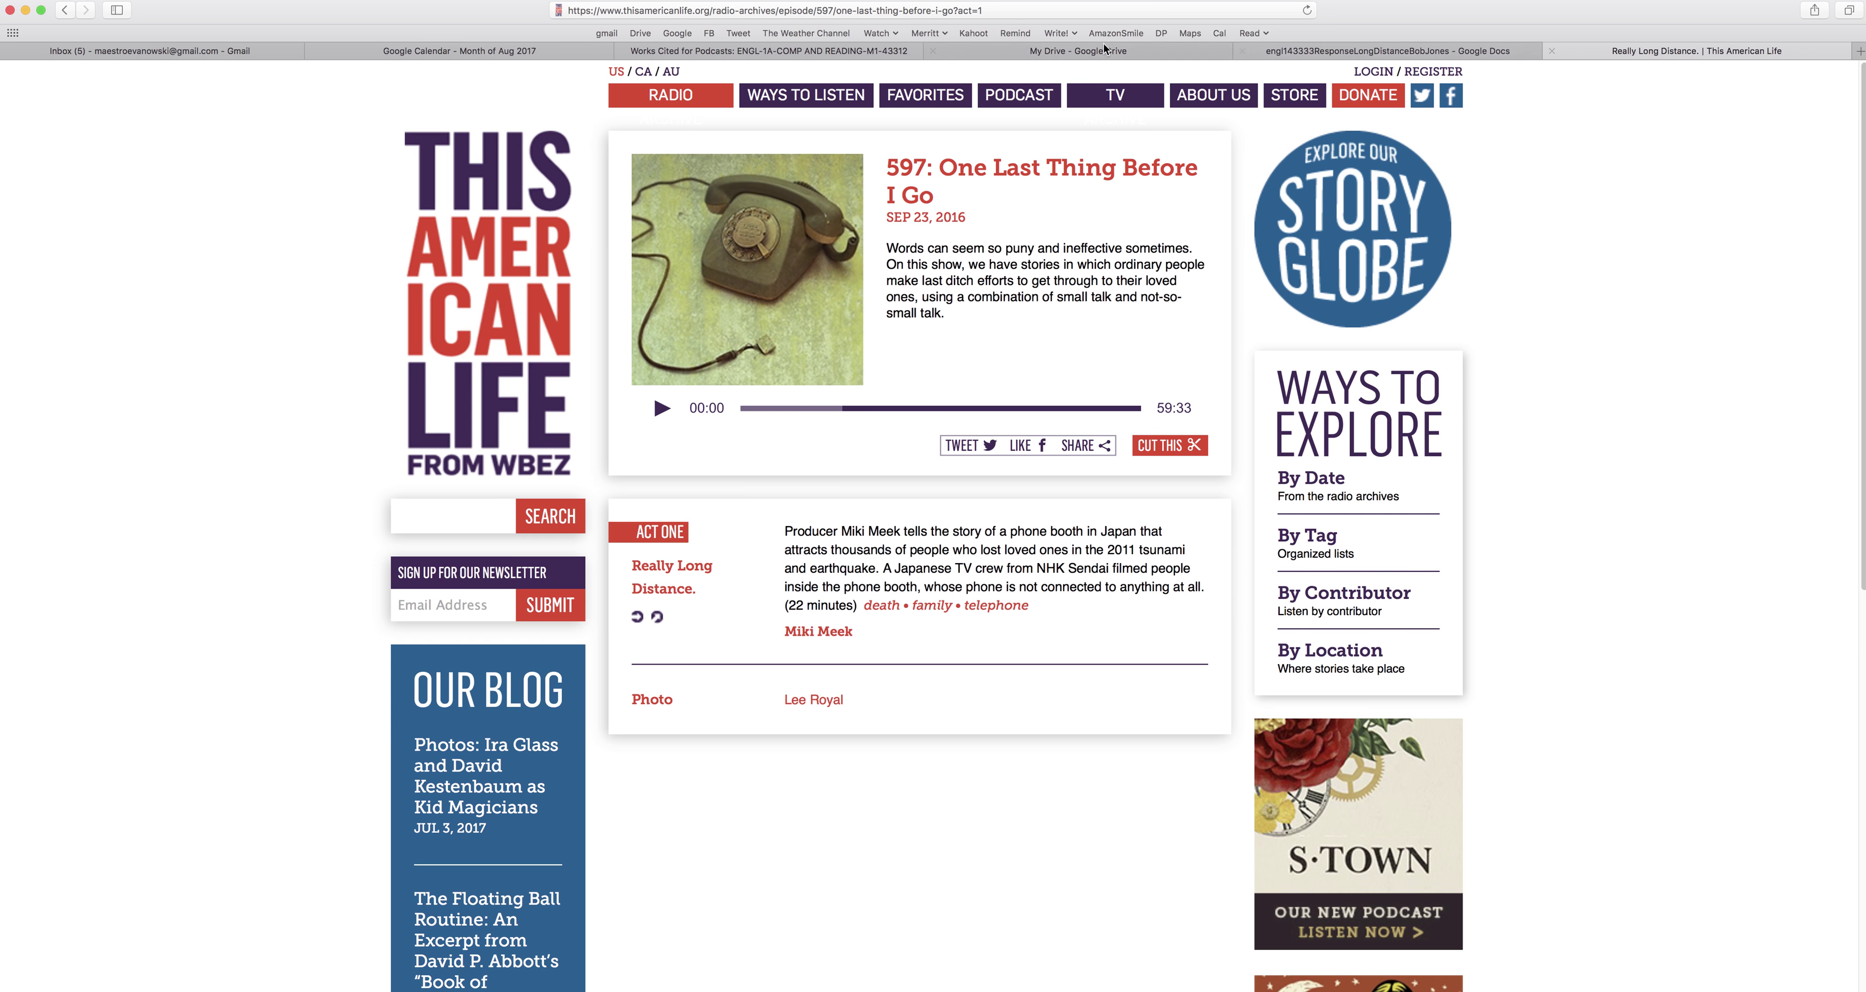
pyautogui.click(907, 9)
pyautogui.press('super+c')
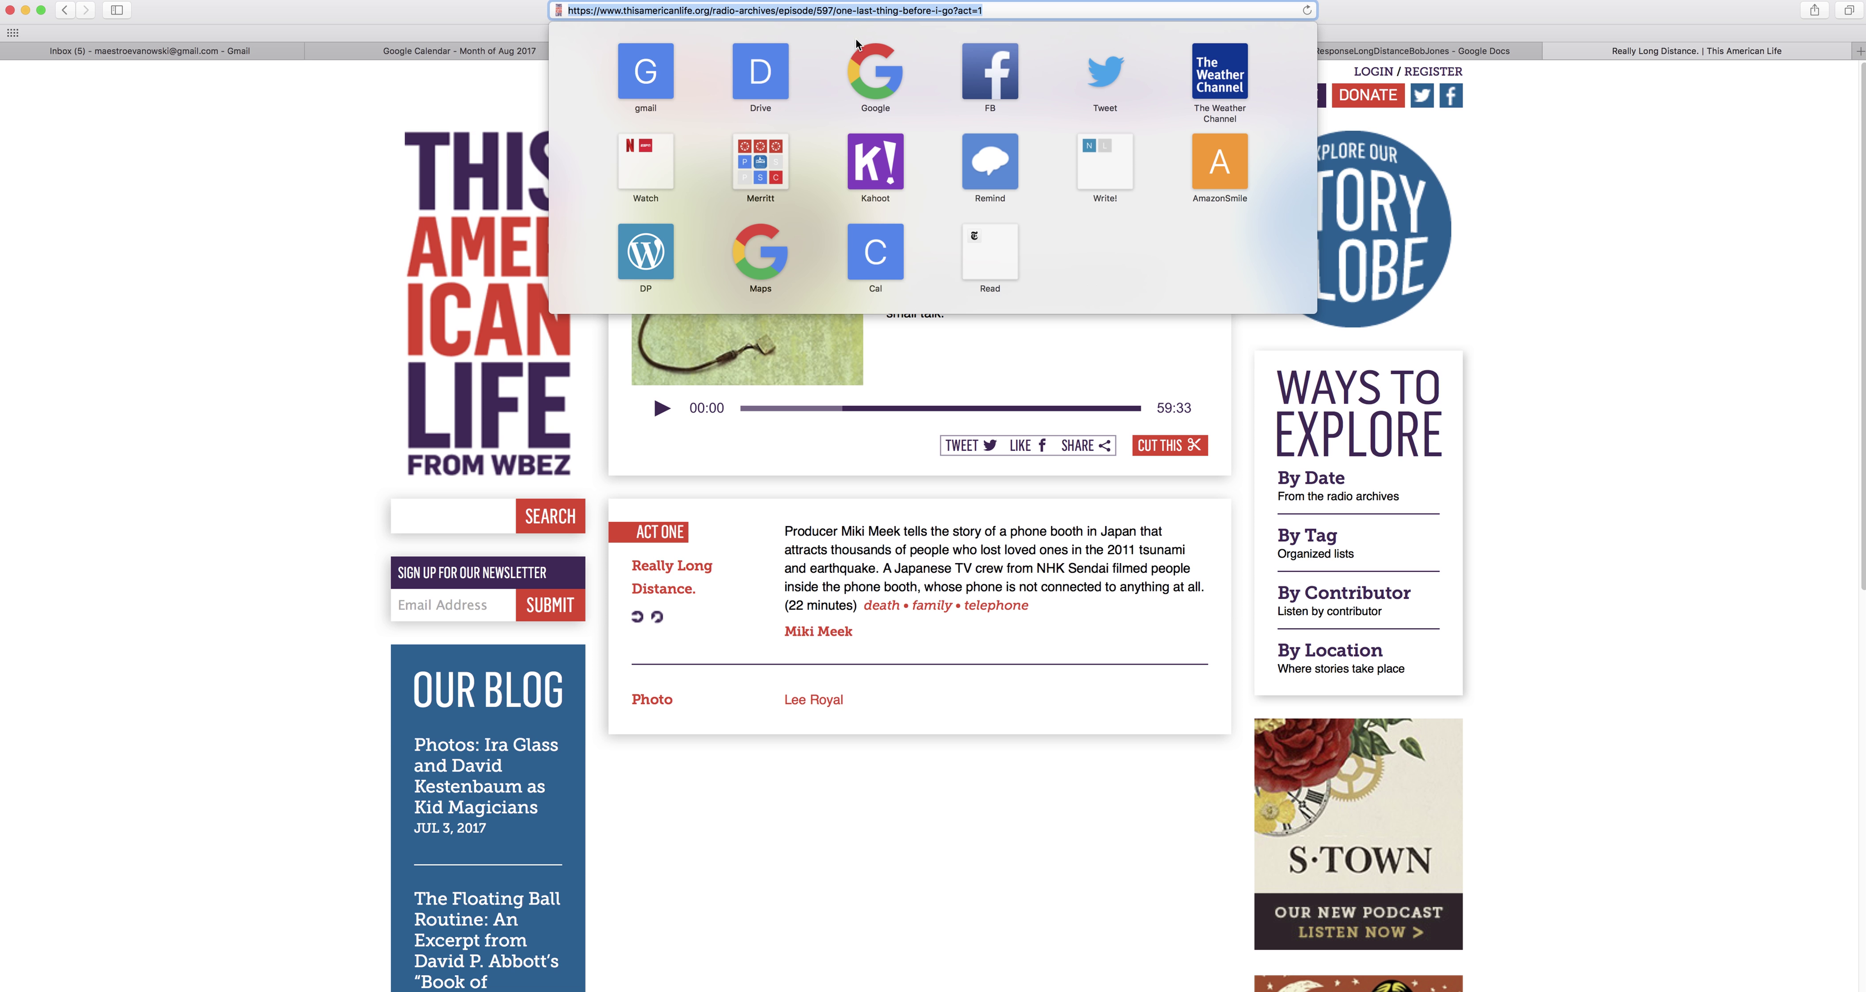
pyautogui.click(1459, 50)
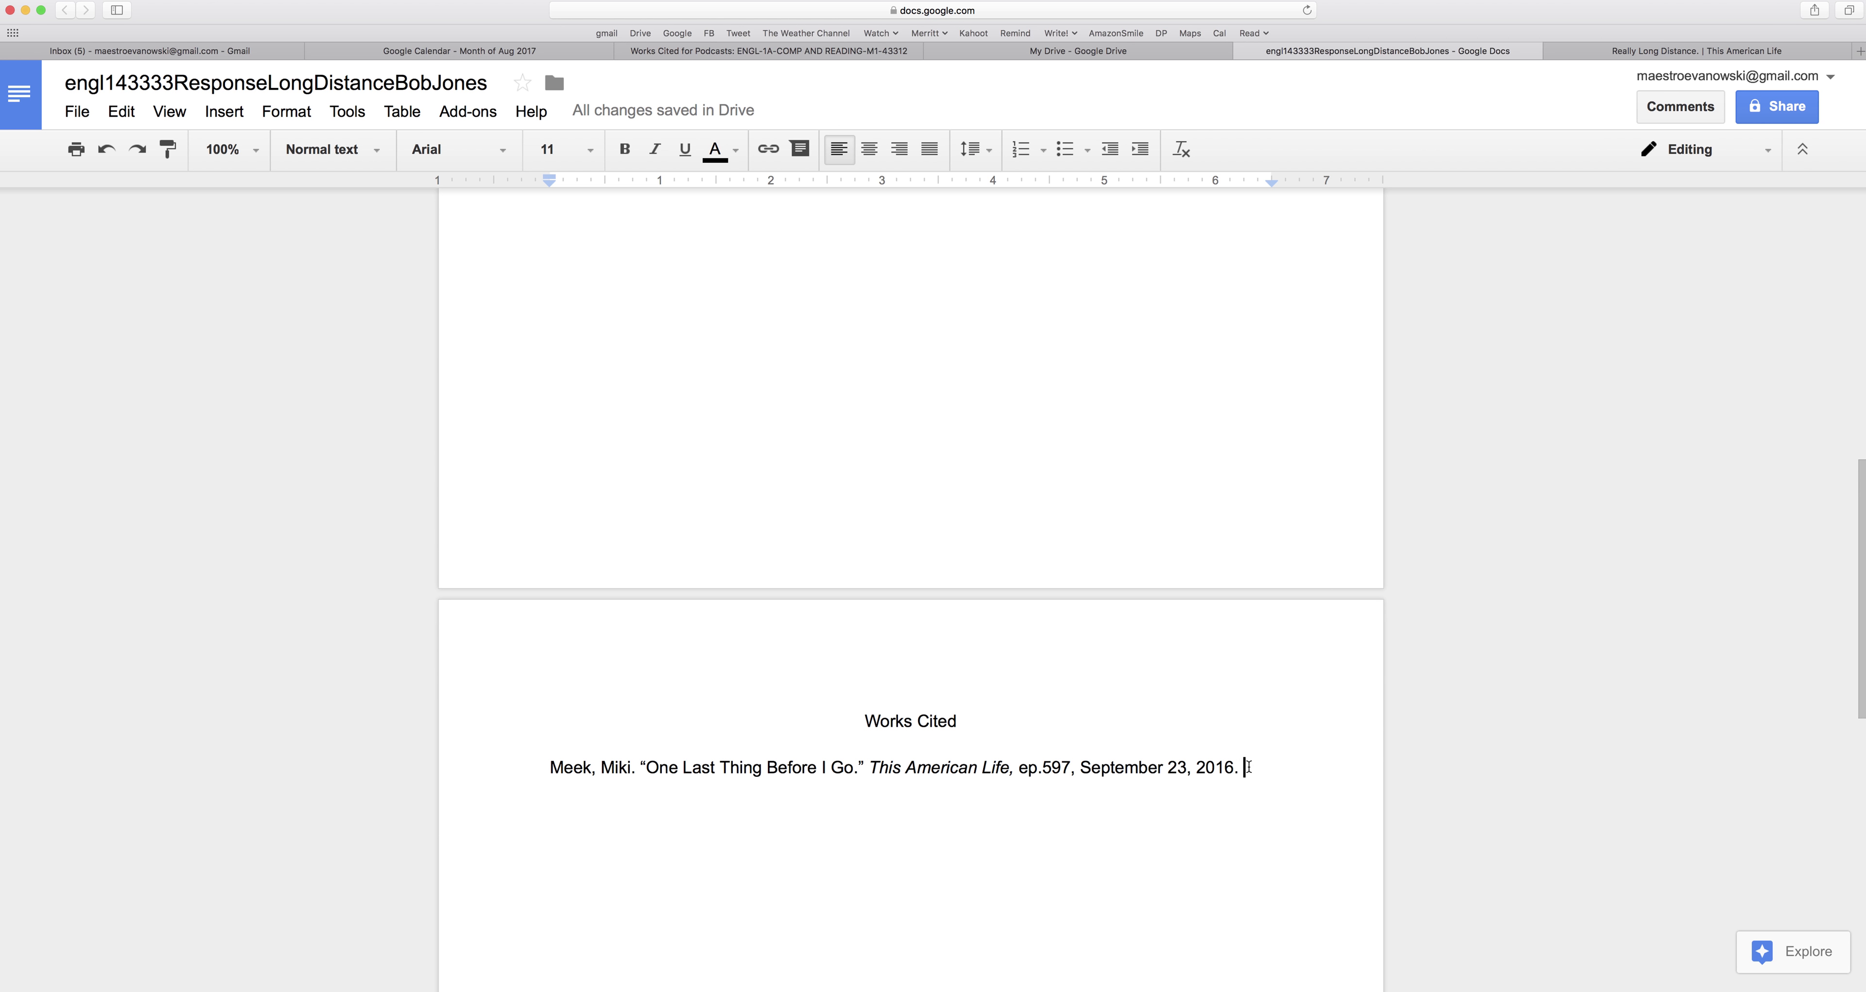
pyautogui.press('super+v')
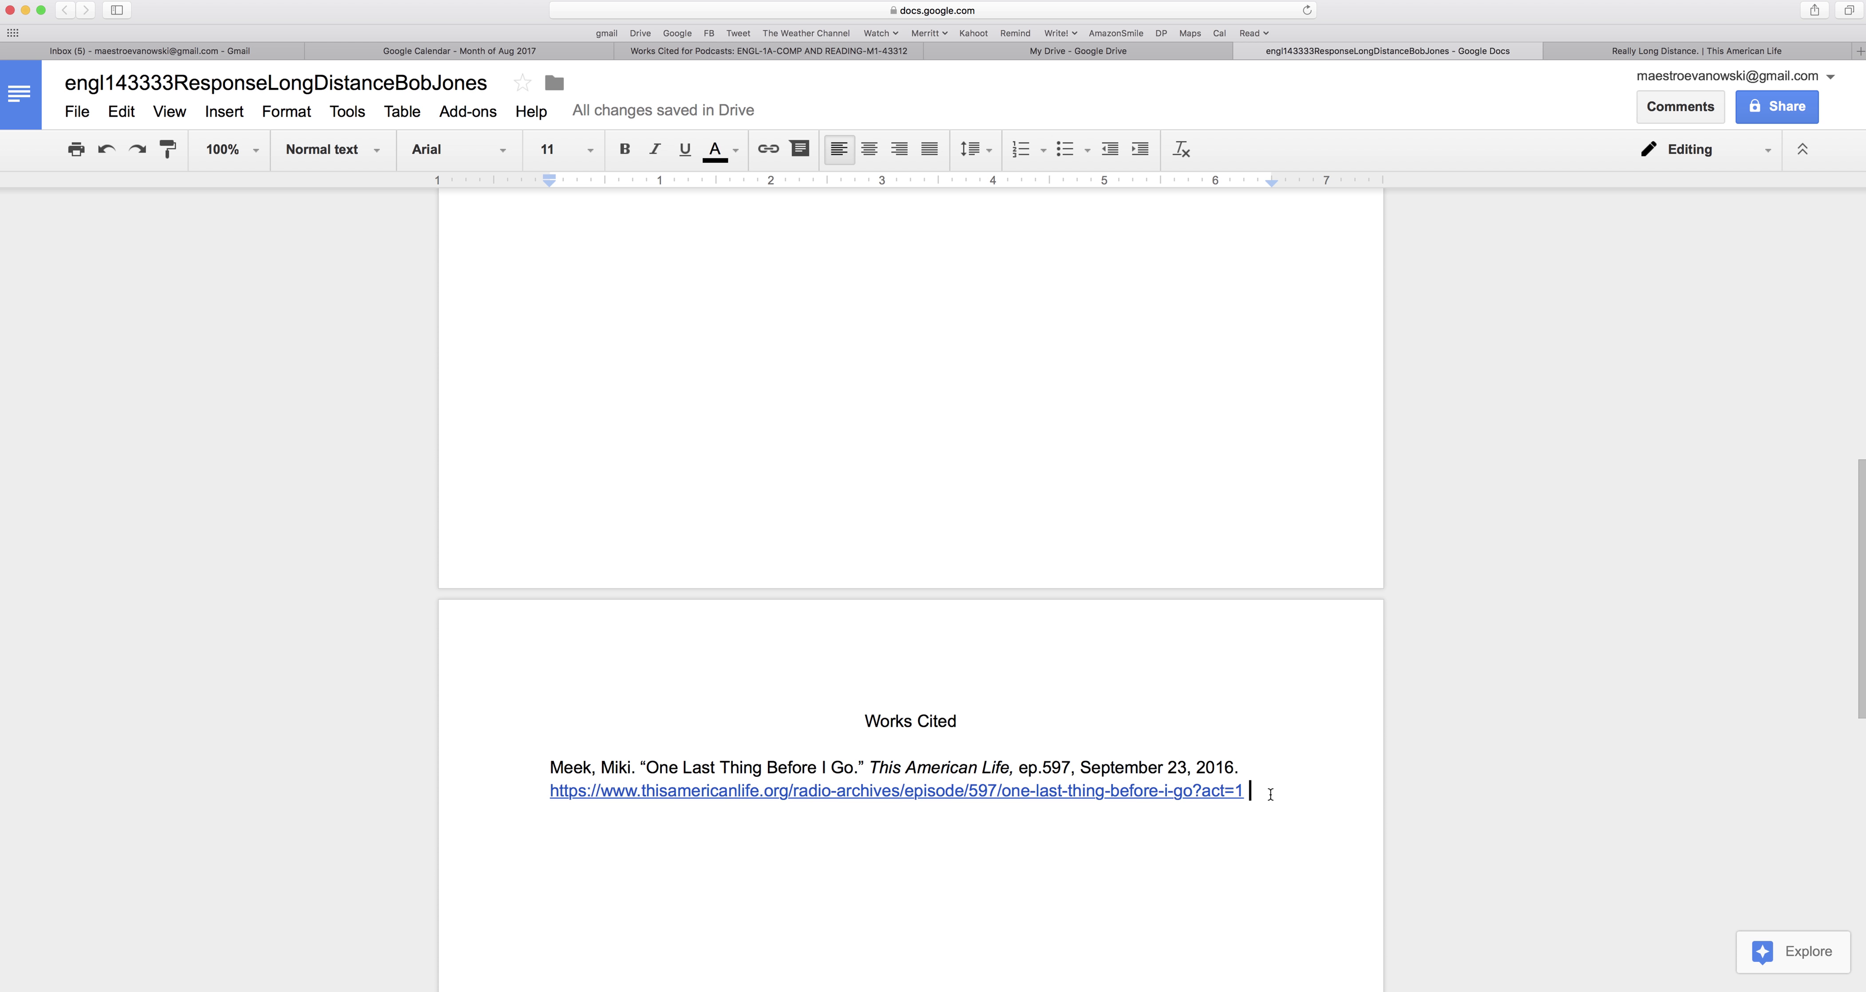
# Give the podcast citation a 0.5 in hanging indent, with the first line back at the margin.
pyautogui.moveTo(1271, 795); pyautogui.dragTo(540, 764)
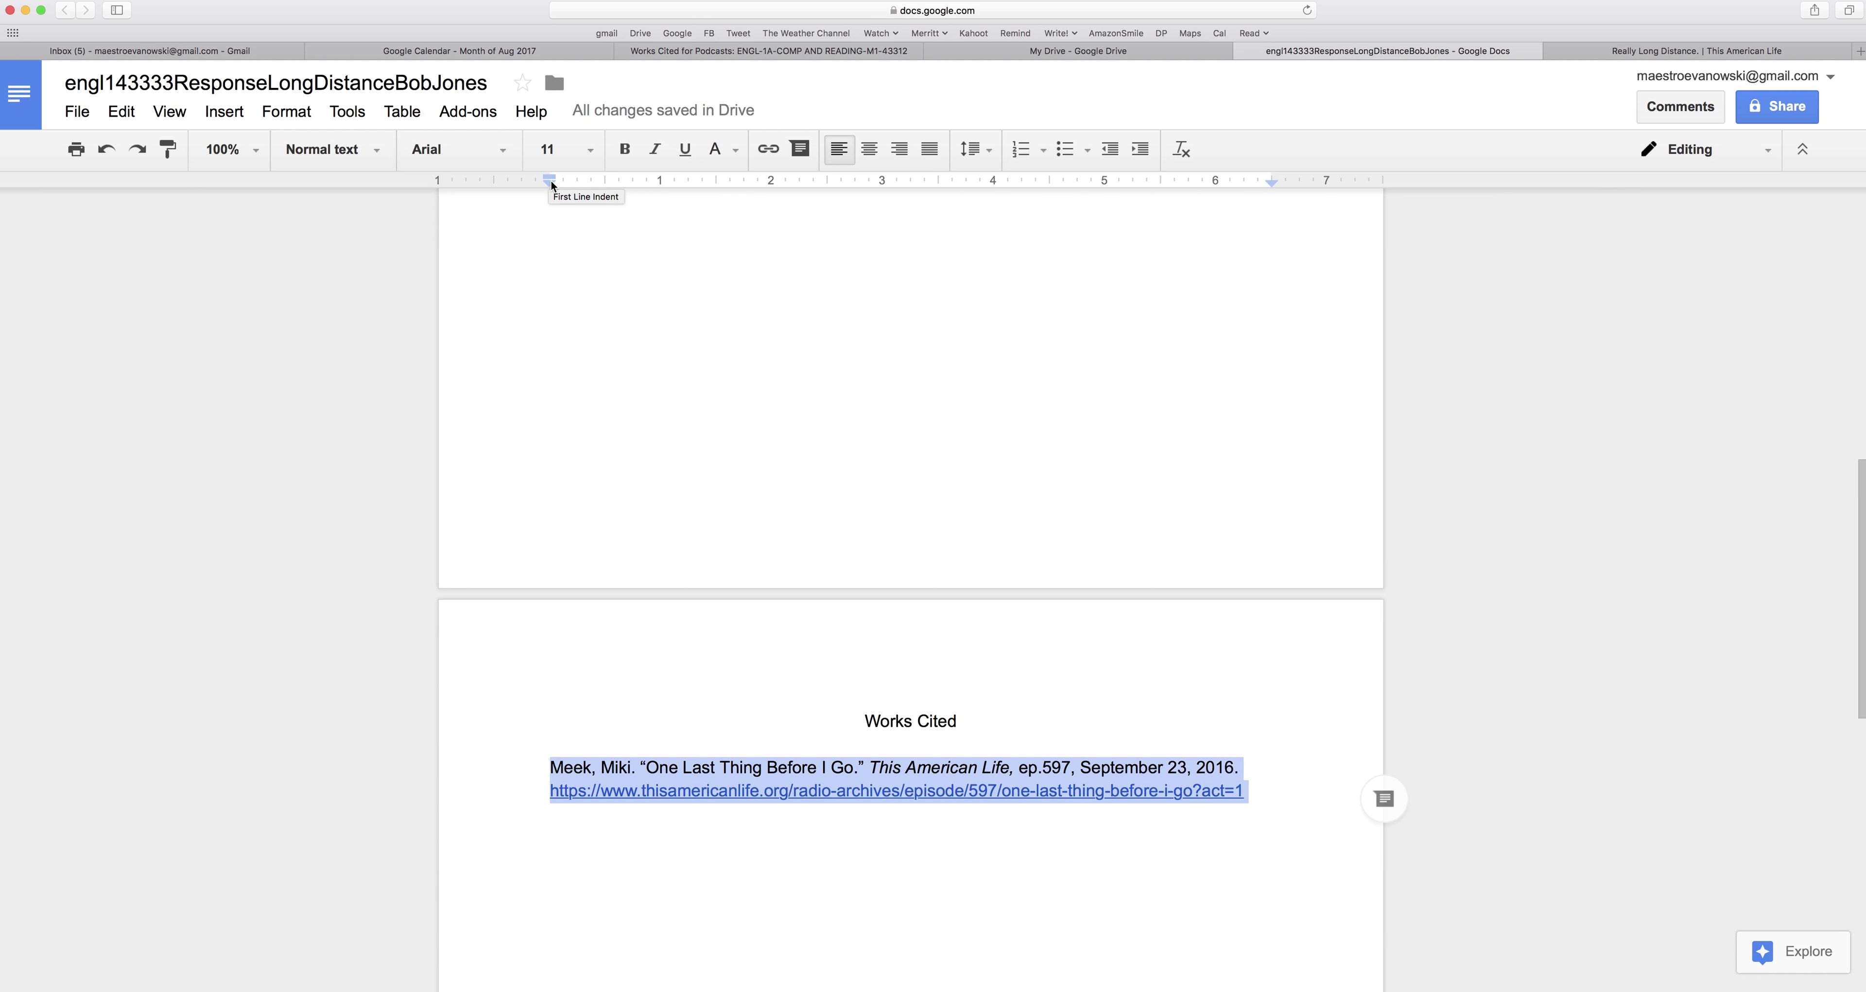
pyautogui.moveTo(551, 181); pyautogui.dragTo(604, 186)
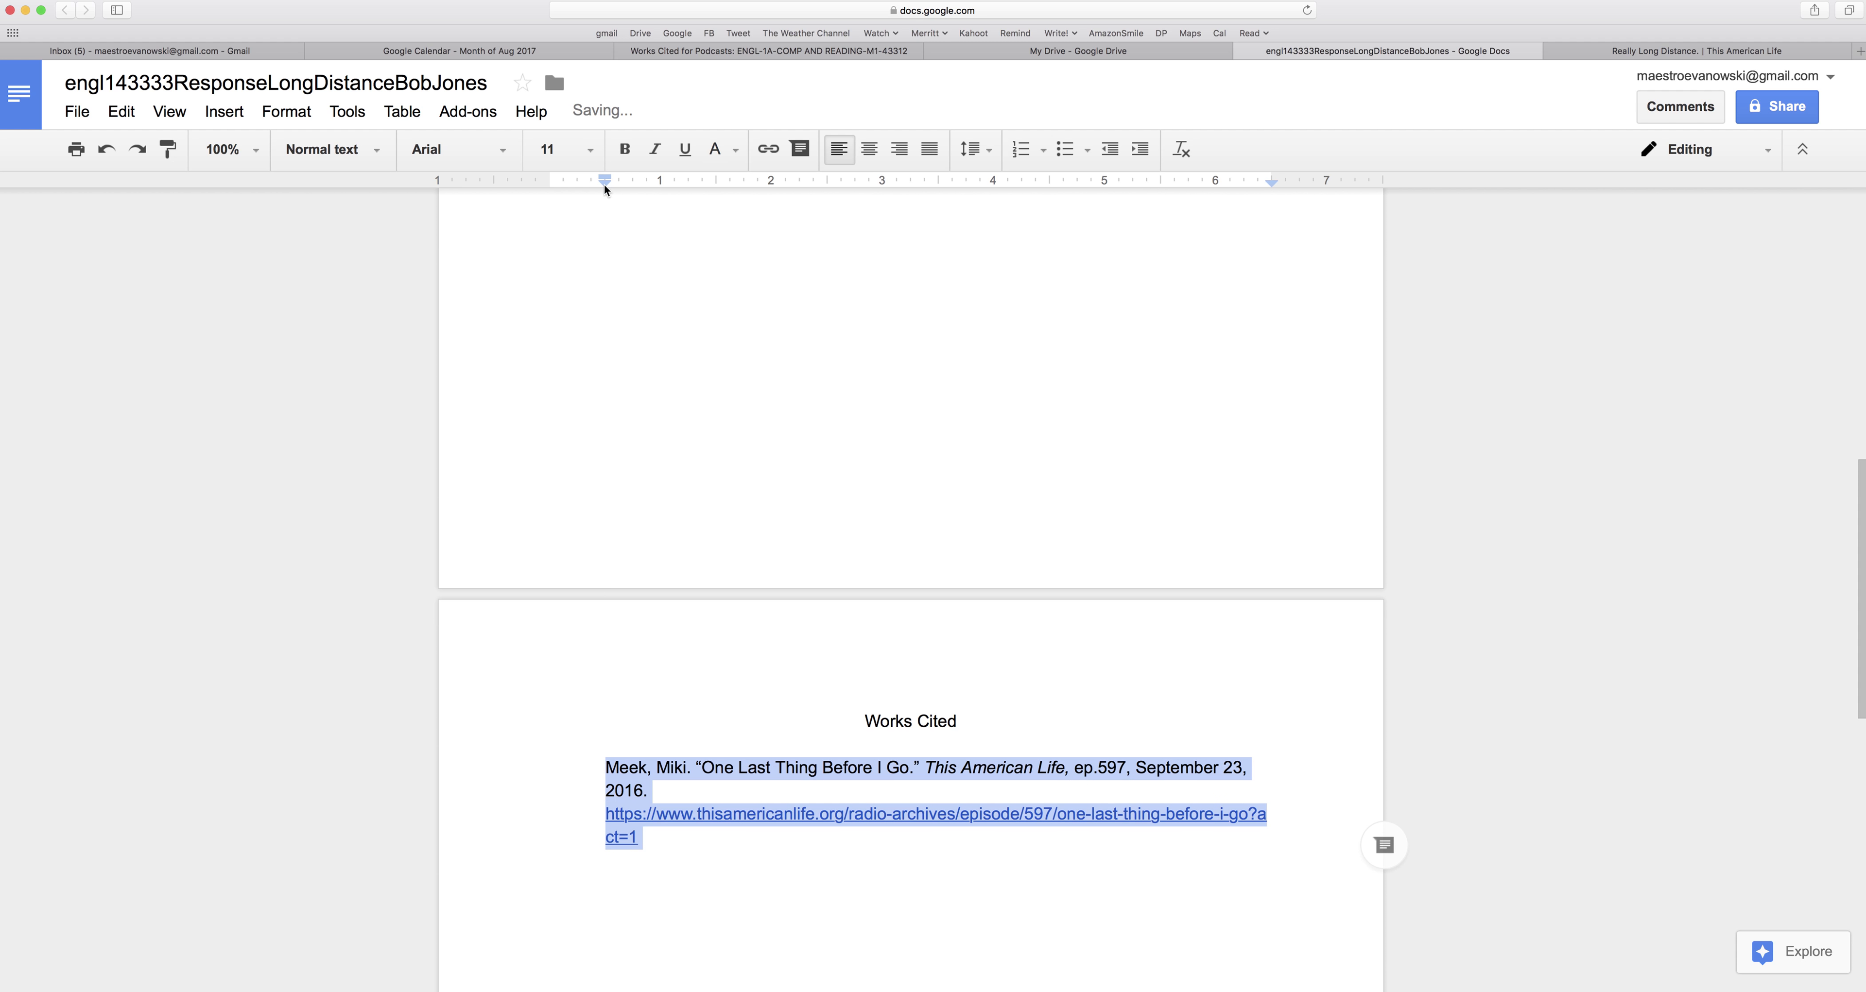
pyautogui.moveTo(604, 180); pyautogui.dragTo(548, 182)
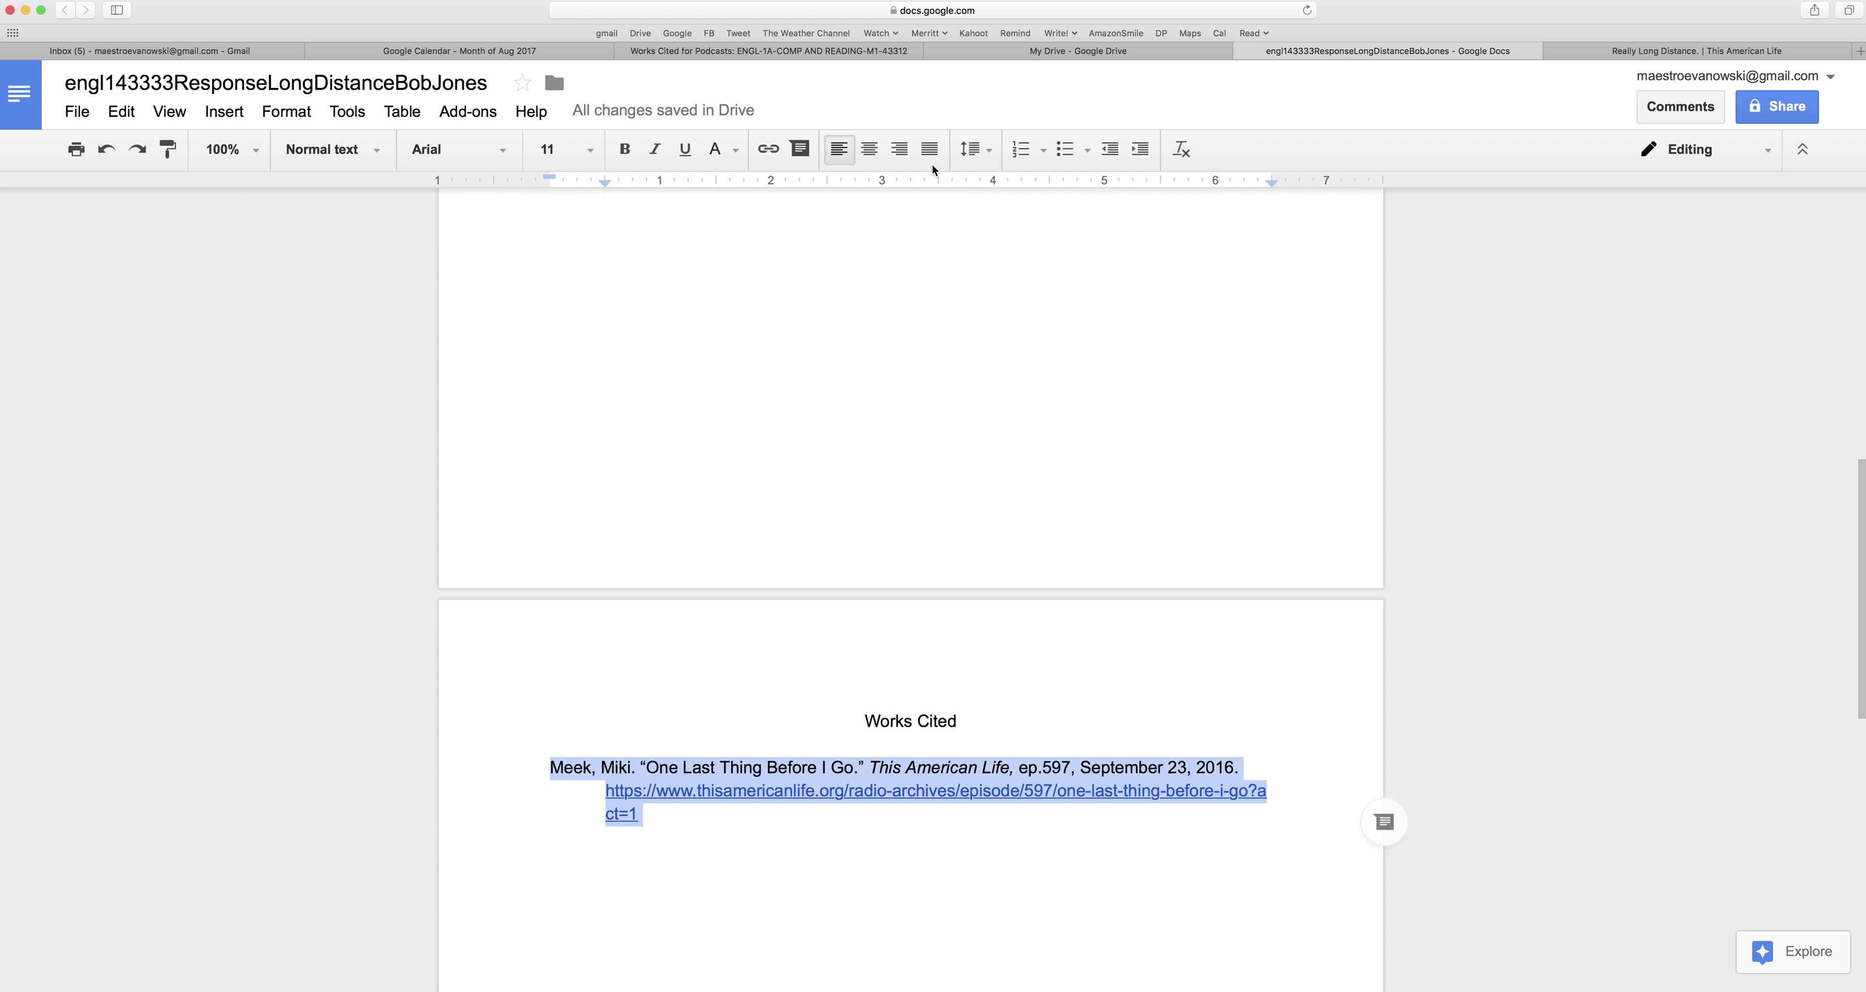
# Double-space the podcast citation and add an empty line after its URL.
pyautogui.click(980, 144)
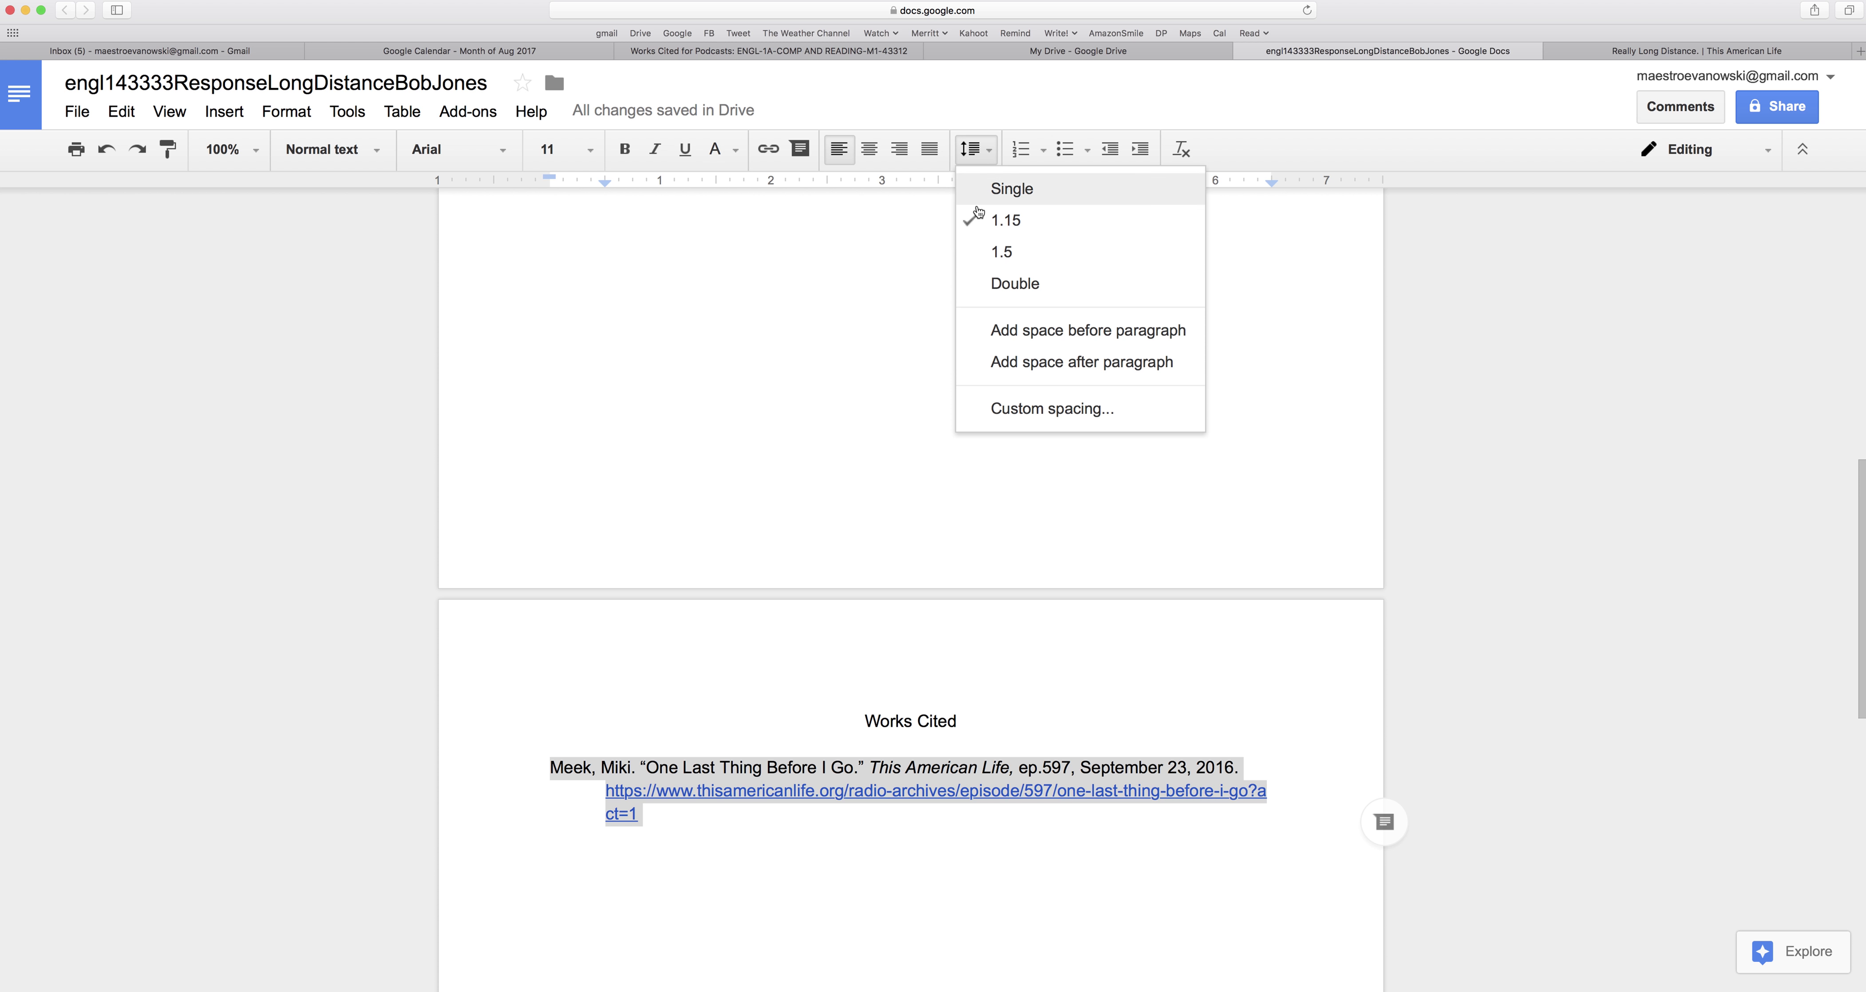
pyautogui.click(987, 283)
pyautogui.click(852, 887)
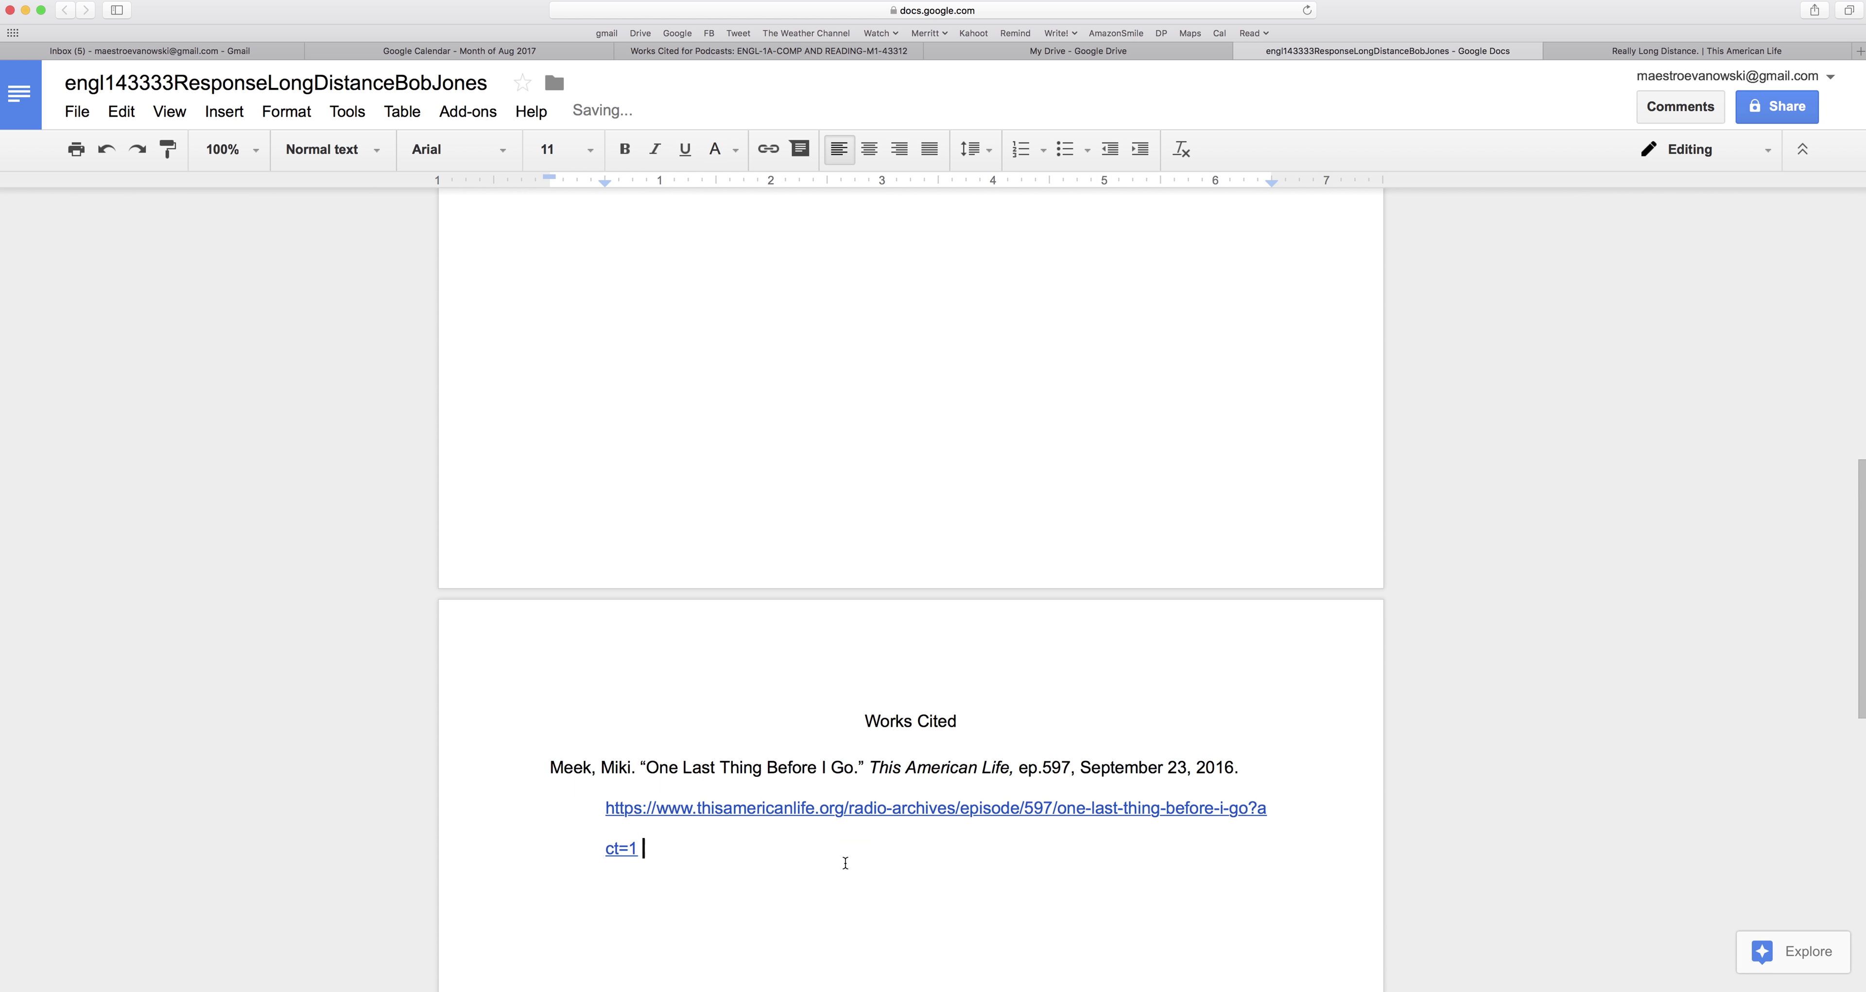
pyautogui.press('Return')
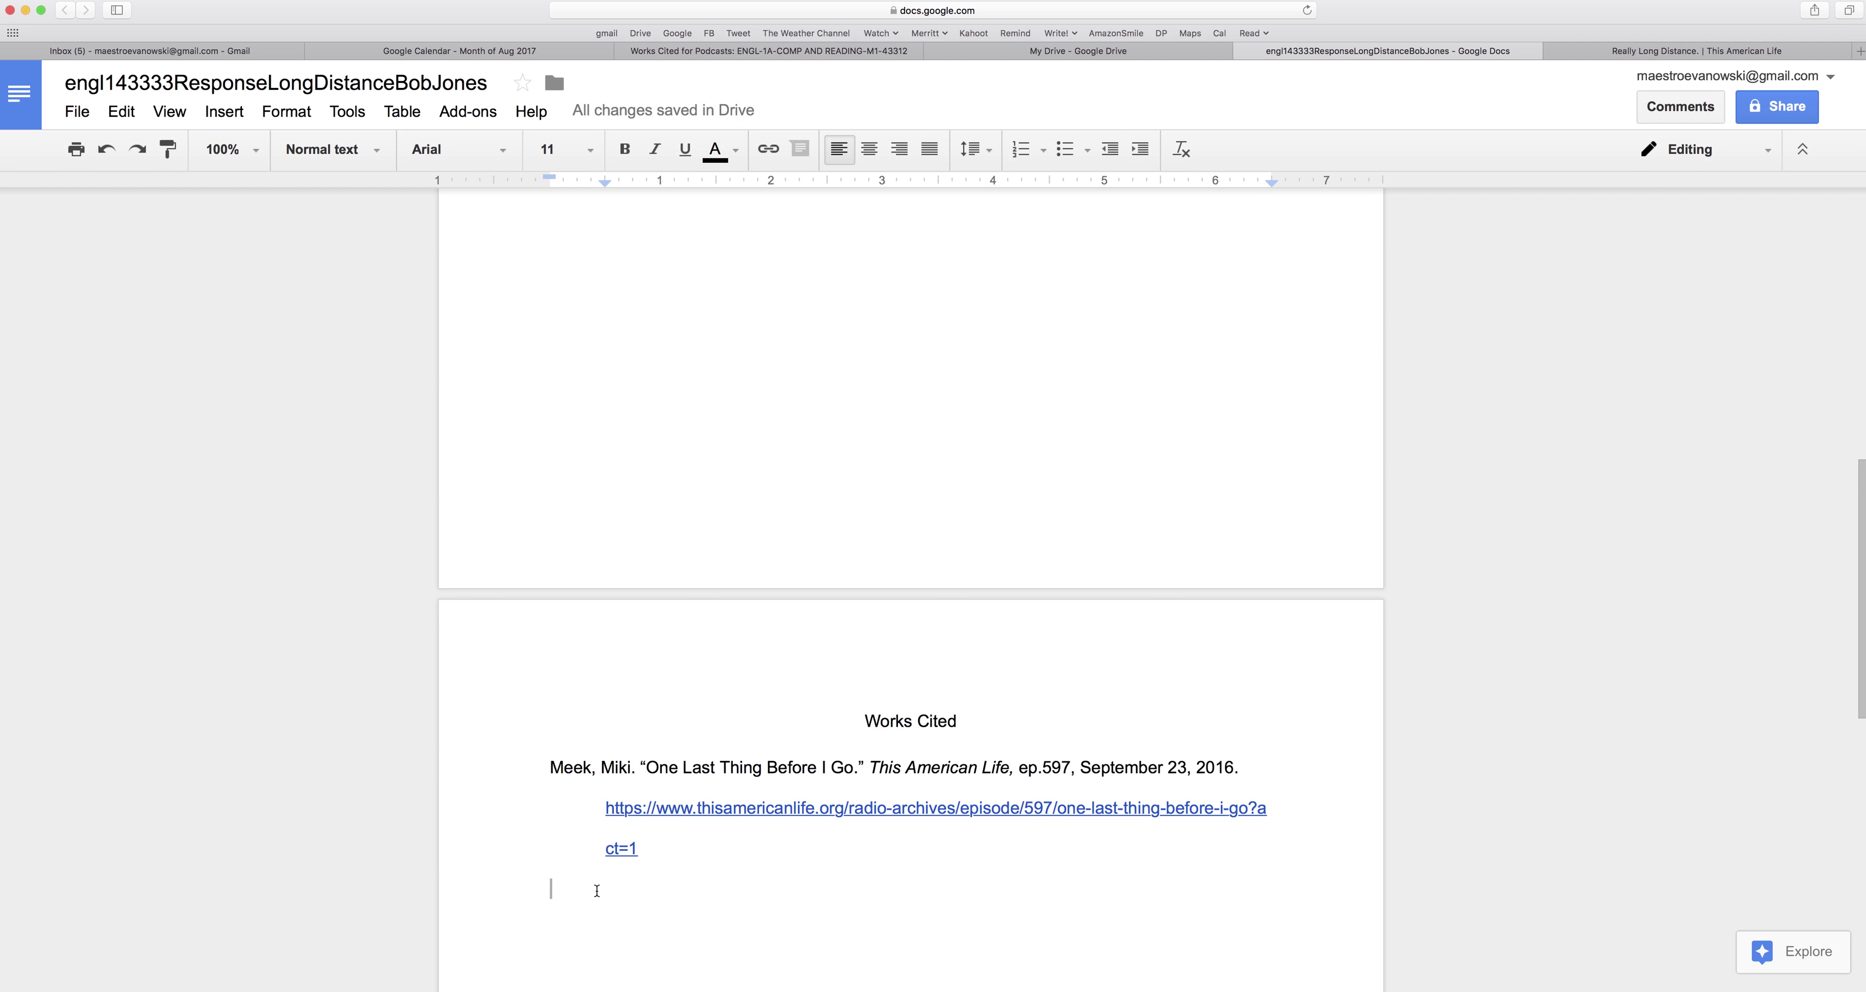
pyautogui.write('Sale, ')
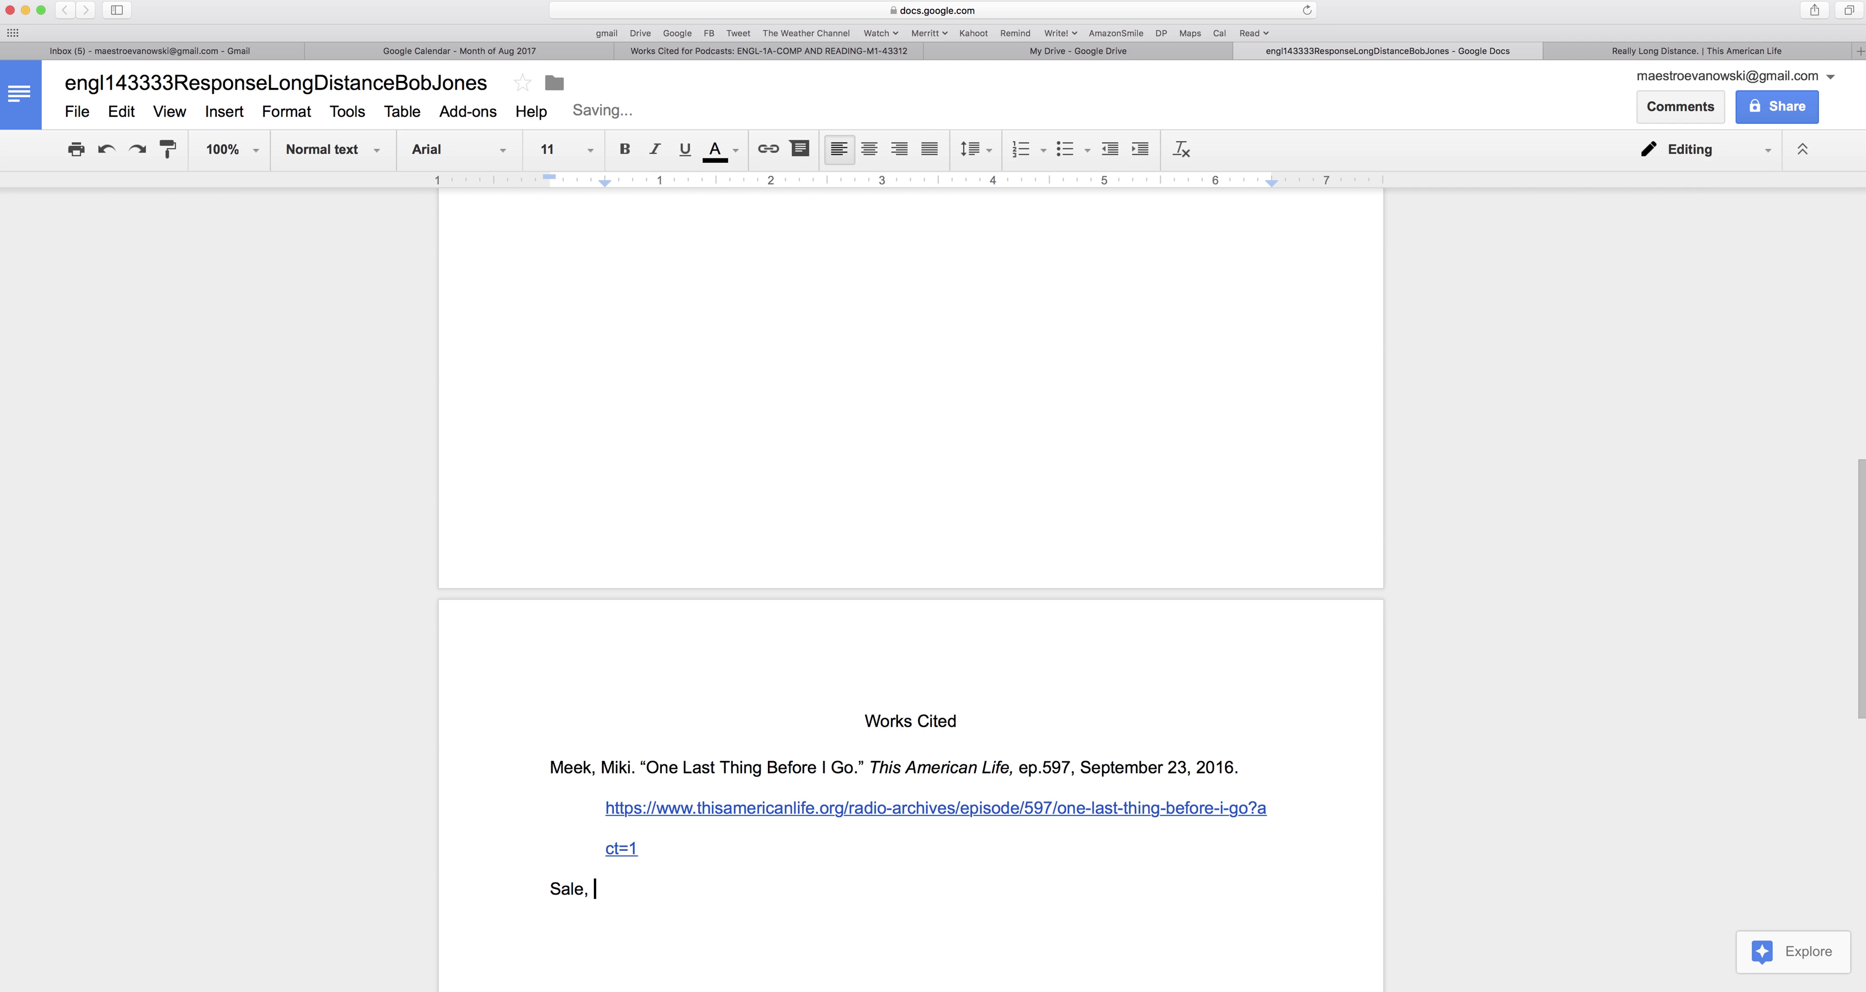
pyautogui.write('Anna.')
pyautogui.press('BackSpace')
pyautogui.press('BackSpace')
pyautogui.press('BackSpace')
pyautogui.press('BackSpace')
pyautogui.press('BackSpace')
pyautogui.press('BackSpace')
pyautogui.press('BackSpace')
pyautogui.press('BackSpace')
pyautogui.press('BackSpace')
pyautogui.press('BackSpace')
pyautogui.press('BackSpace')
pyautogui.press('Up')
pyautogui.press('Up')
pyautogui.press('Up')
pyautogui.press('Return')
pyautogui.press('Return')
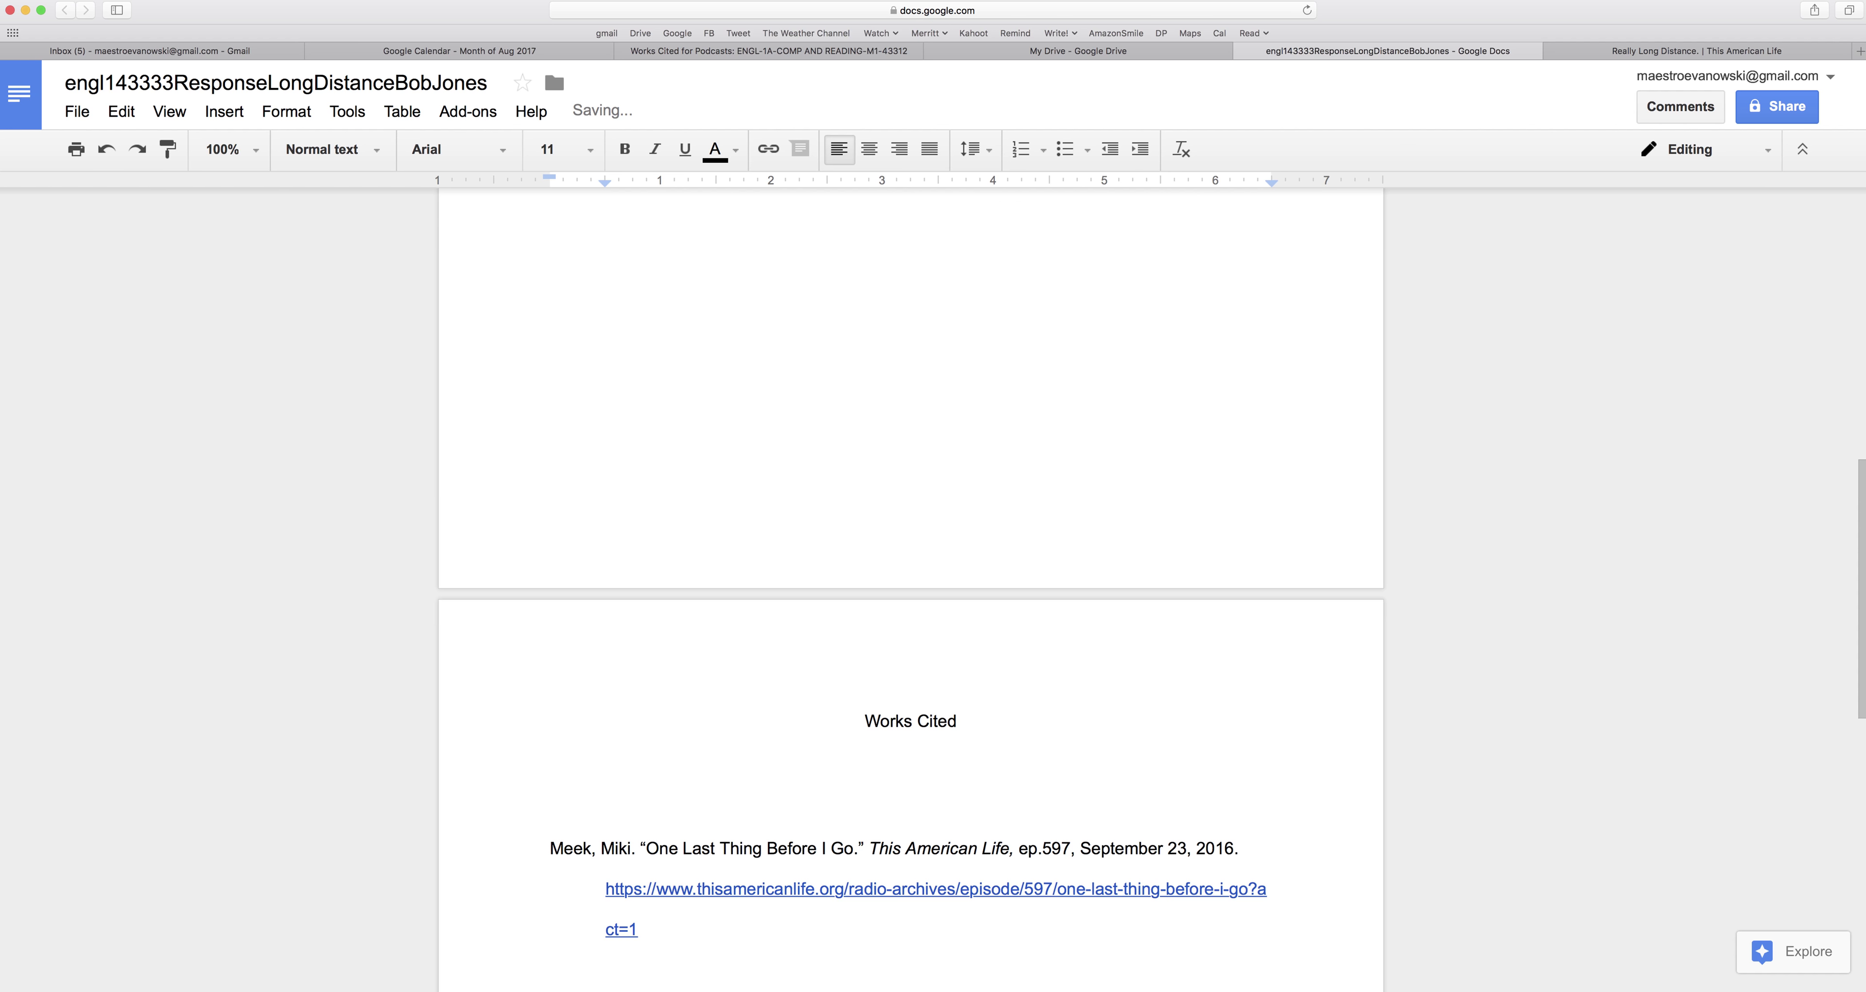
pyautogui.write('Glass, Ira.')
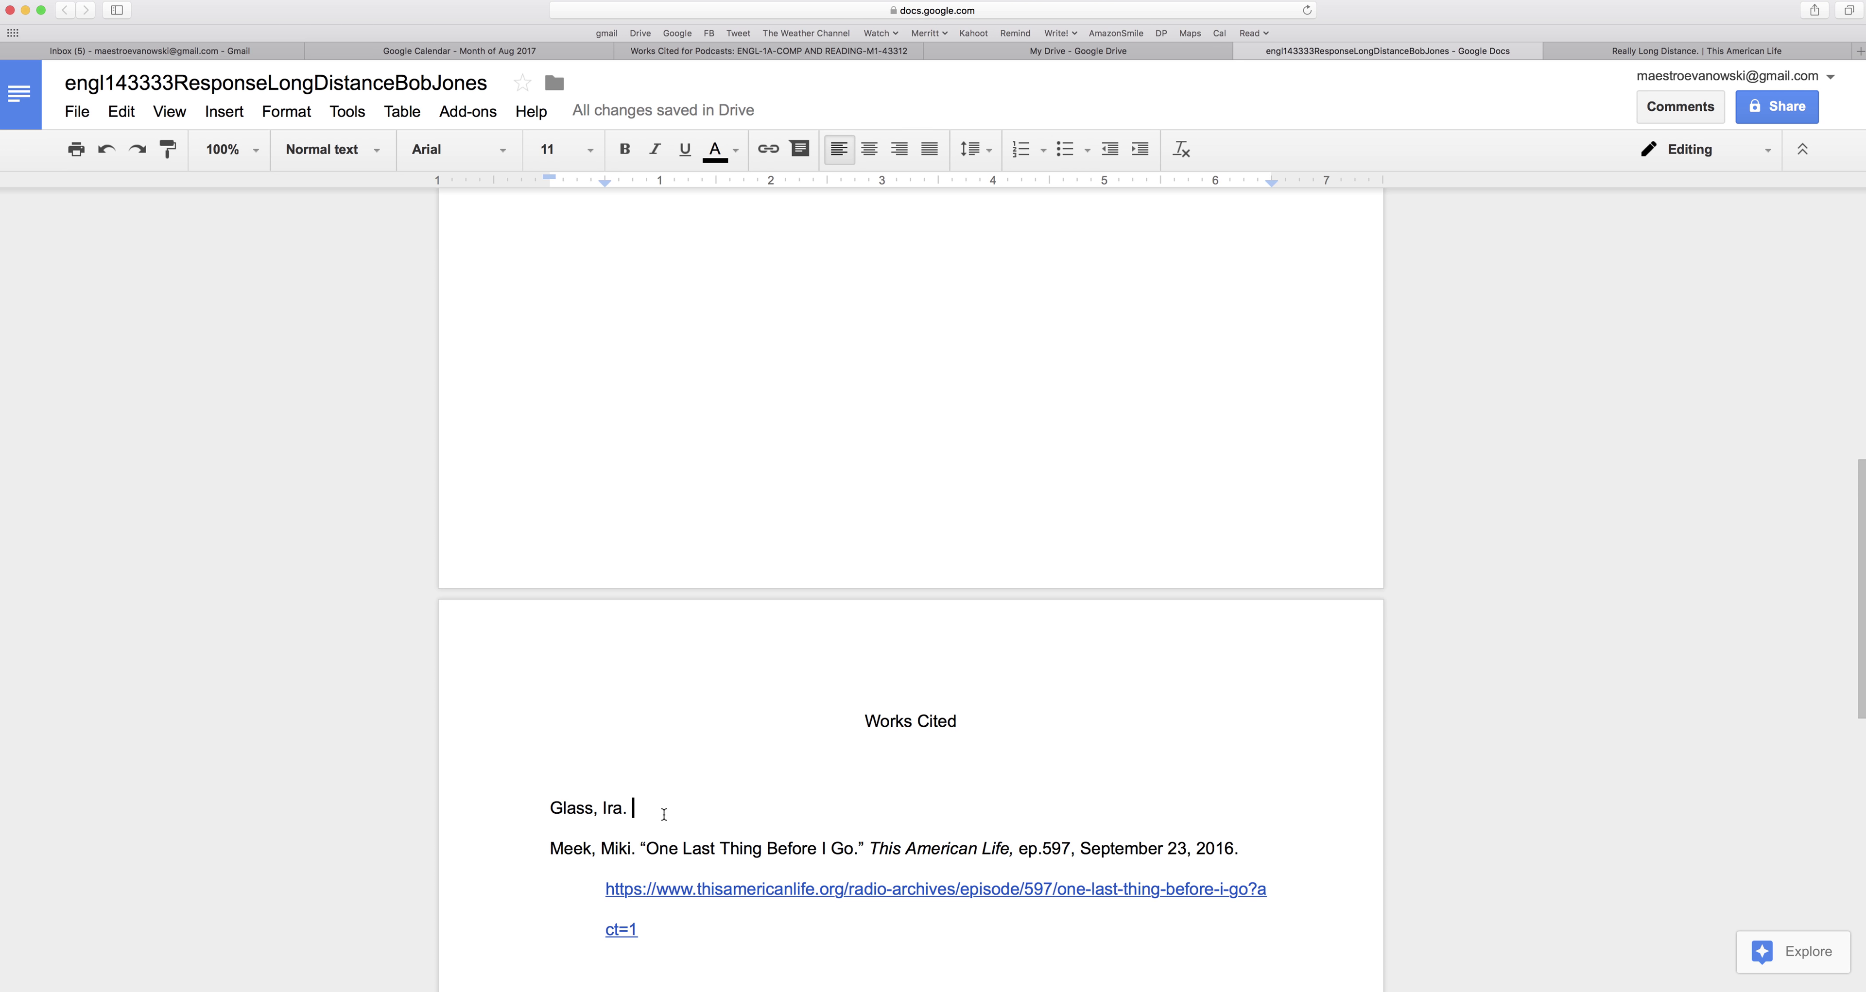
pyautogui.press('BackSpace')
pyautogui.press('BackSpace')
pyautogui.press('BackSpace')
pyautogui.press('BackSpace')
pyautogui.press('BackSpace')
pyautogui.press('BackSpace')
pyautogui.press('BackSpace')
pyautogui.press('BackSpace')
pyautogui.press('BackSpace')
pyautogui.press('BackSpace')
pyautogui.press('BackSpace')
pyautogui.press('BackSpace')
pyautogui.press('BackSpace')
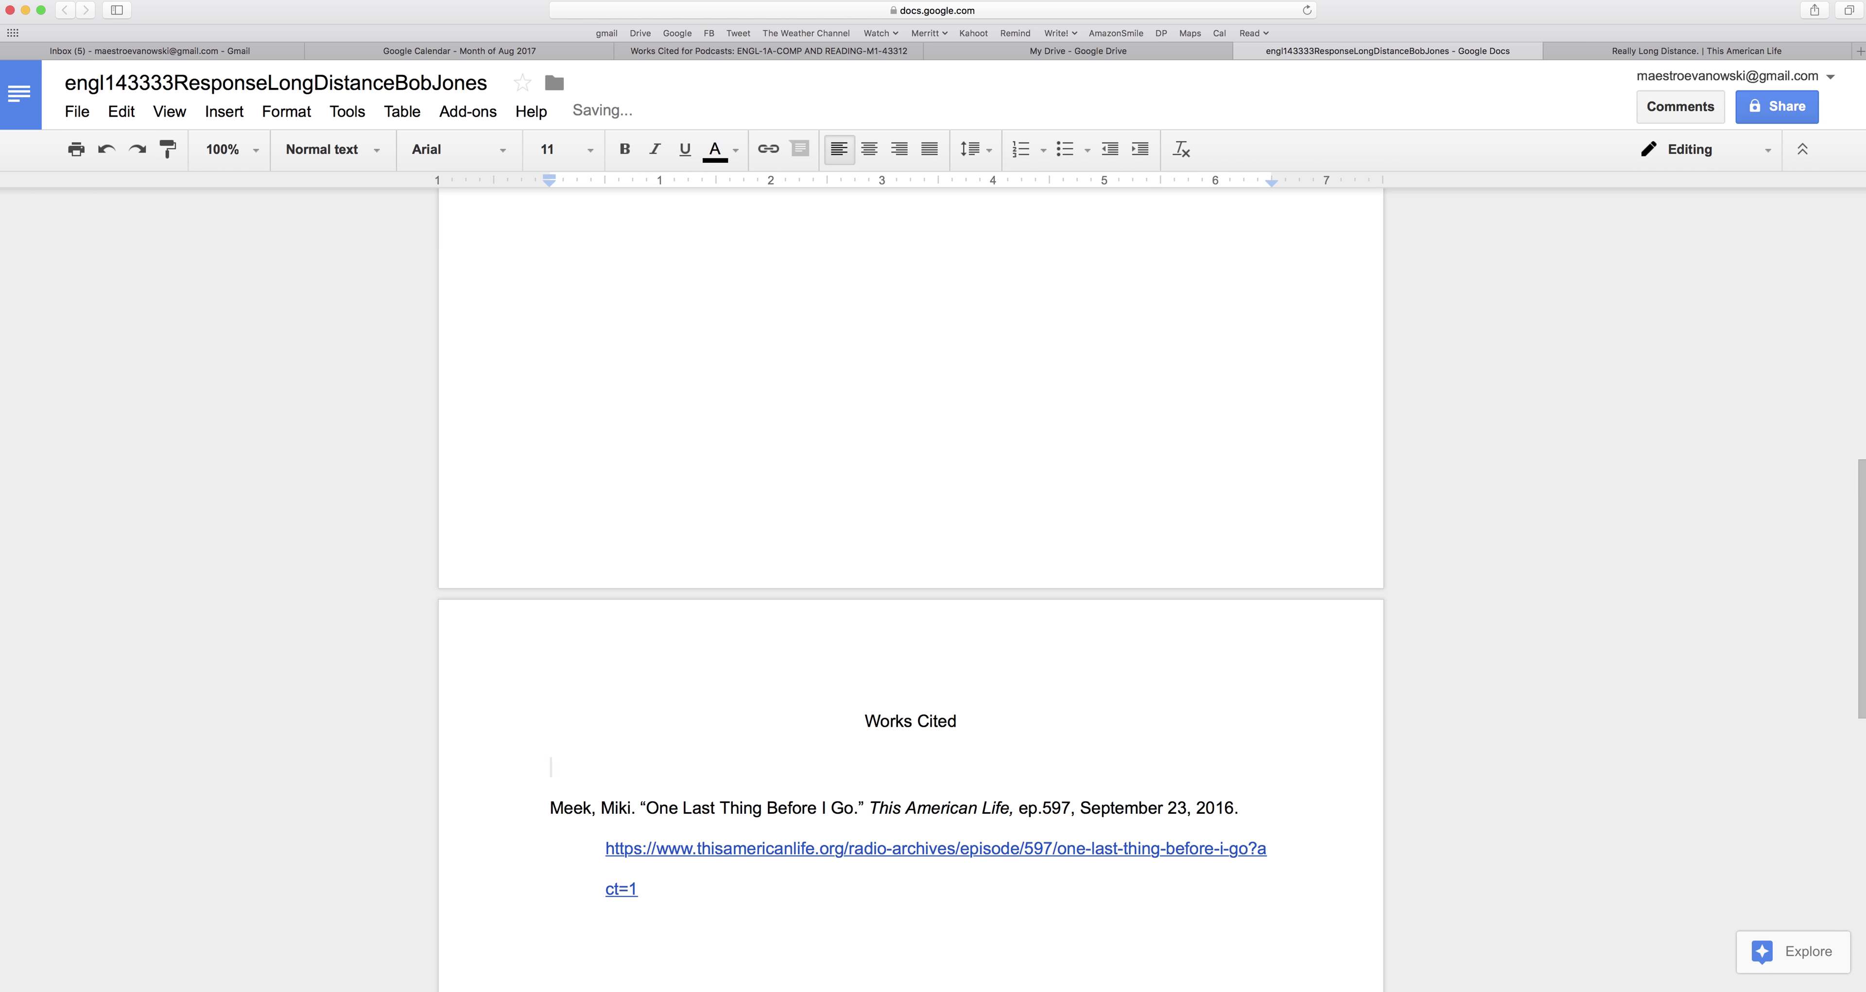
pyautogui.press('BackSpace')
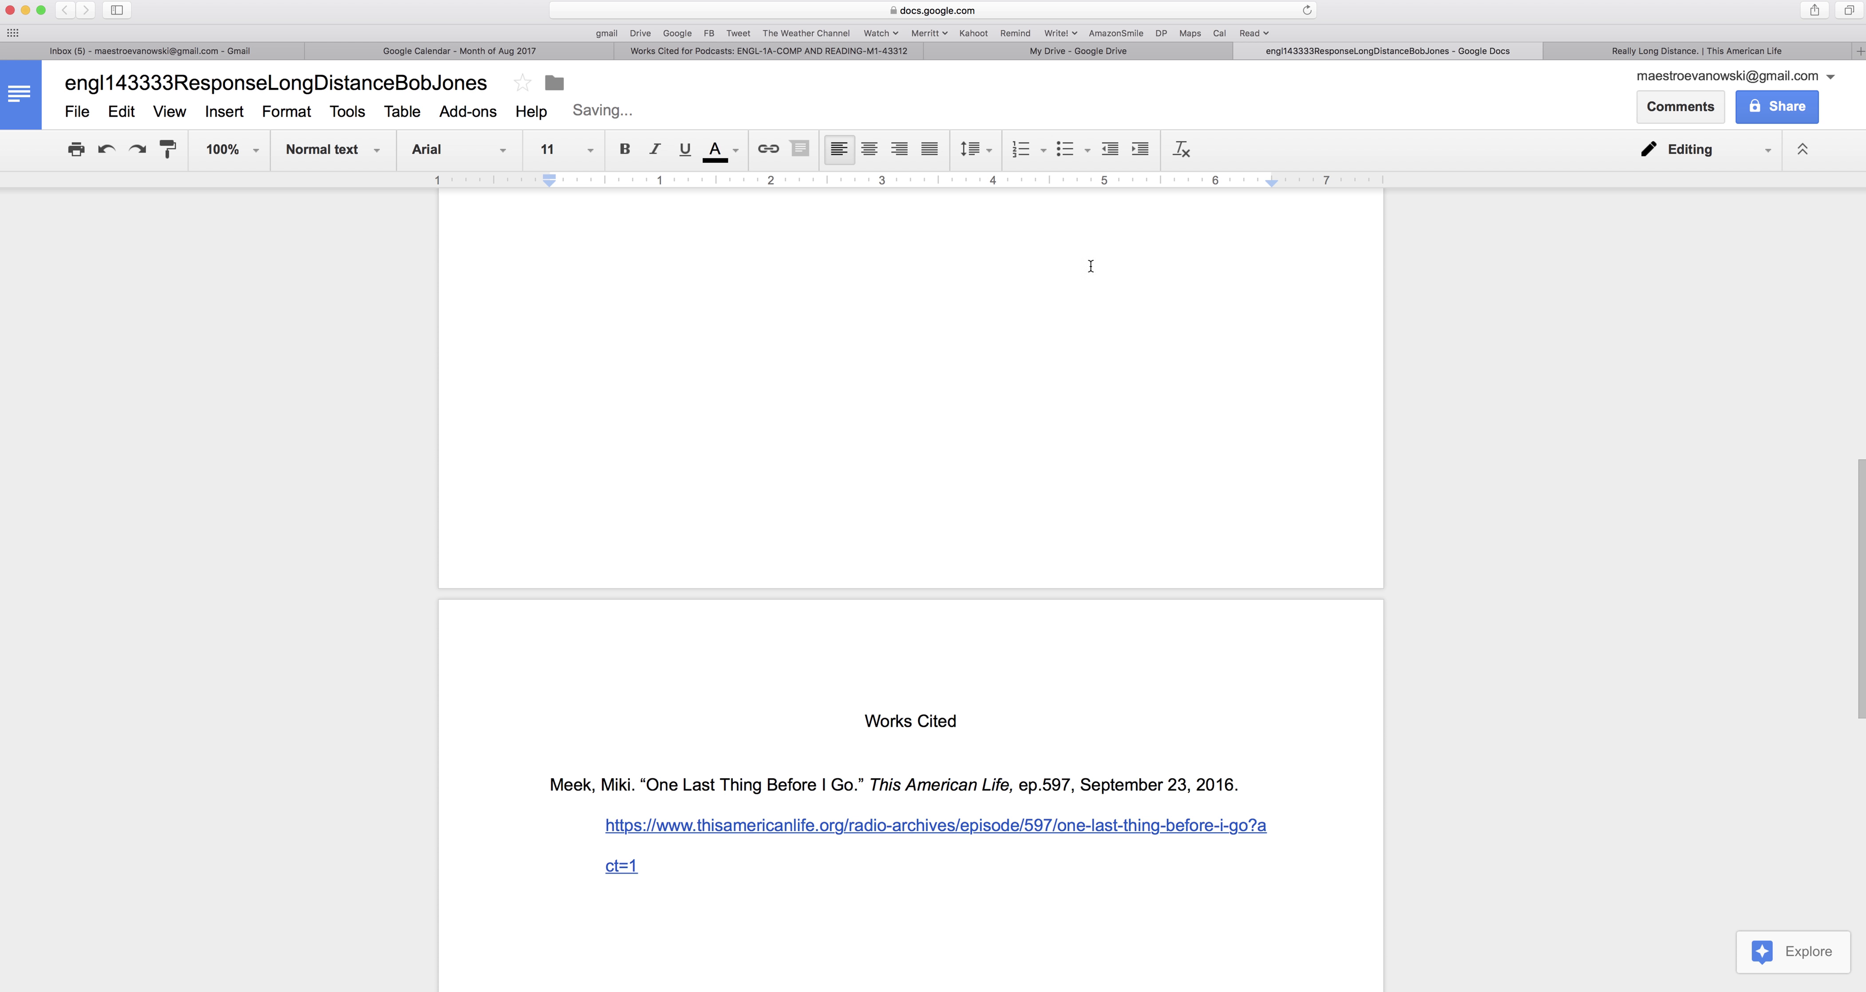